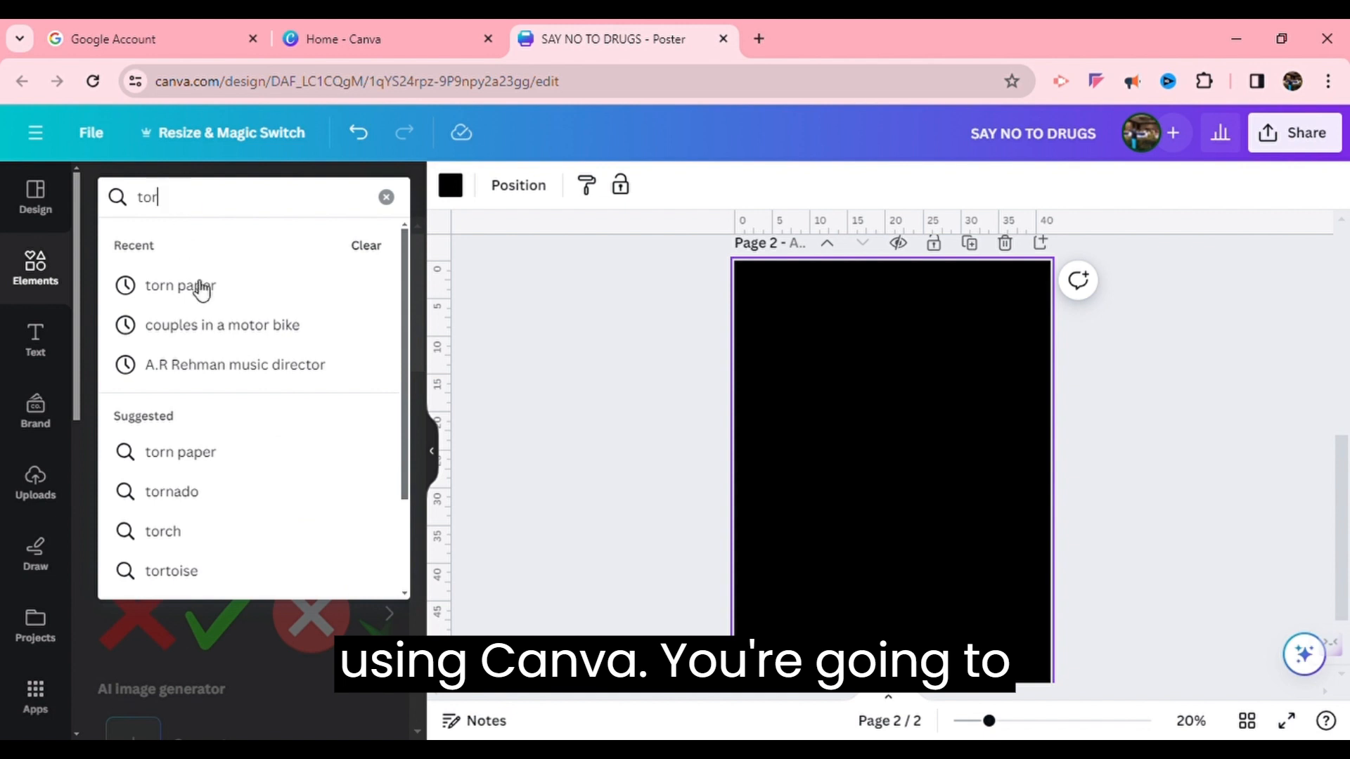
# Search elements for torn paper and add a torn paper graphic to the page
pyautogui.click(201, 288)
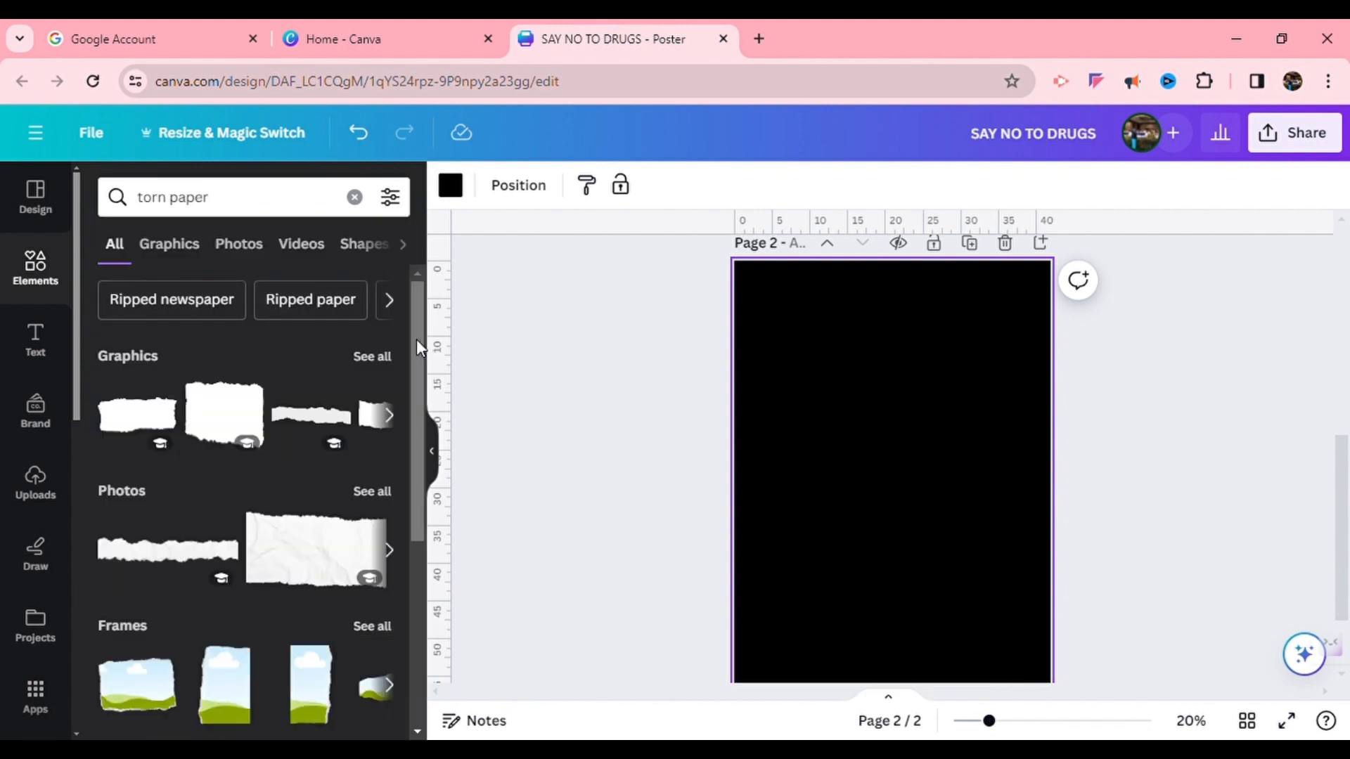
pyautogui.moveTo(416, 339); pyautogui.dragTo(483, 724)
pyautogui.click(390, 340)
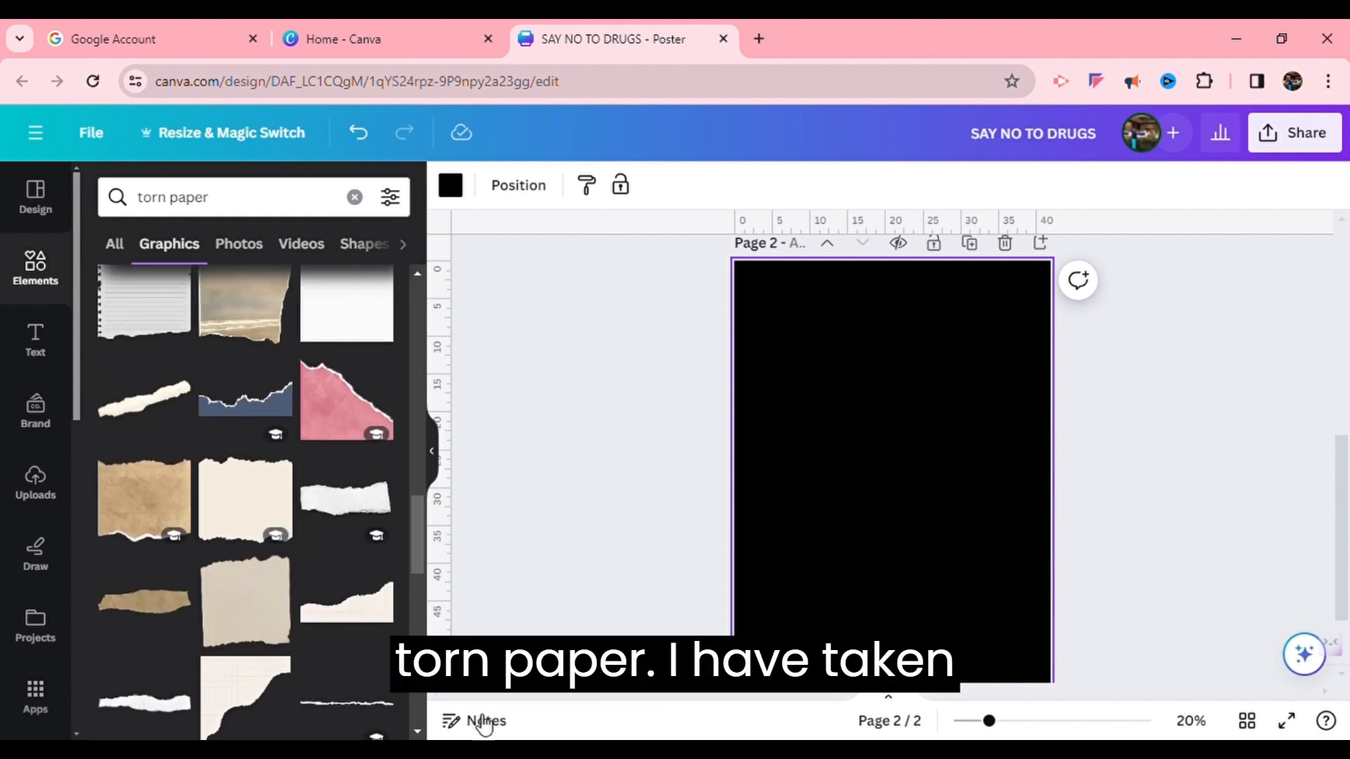
pyautogui.click(168, 397)
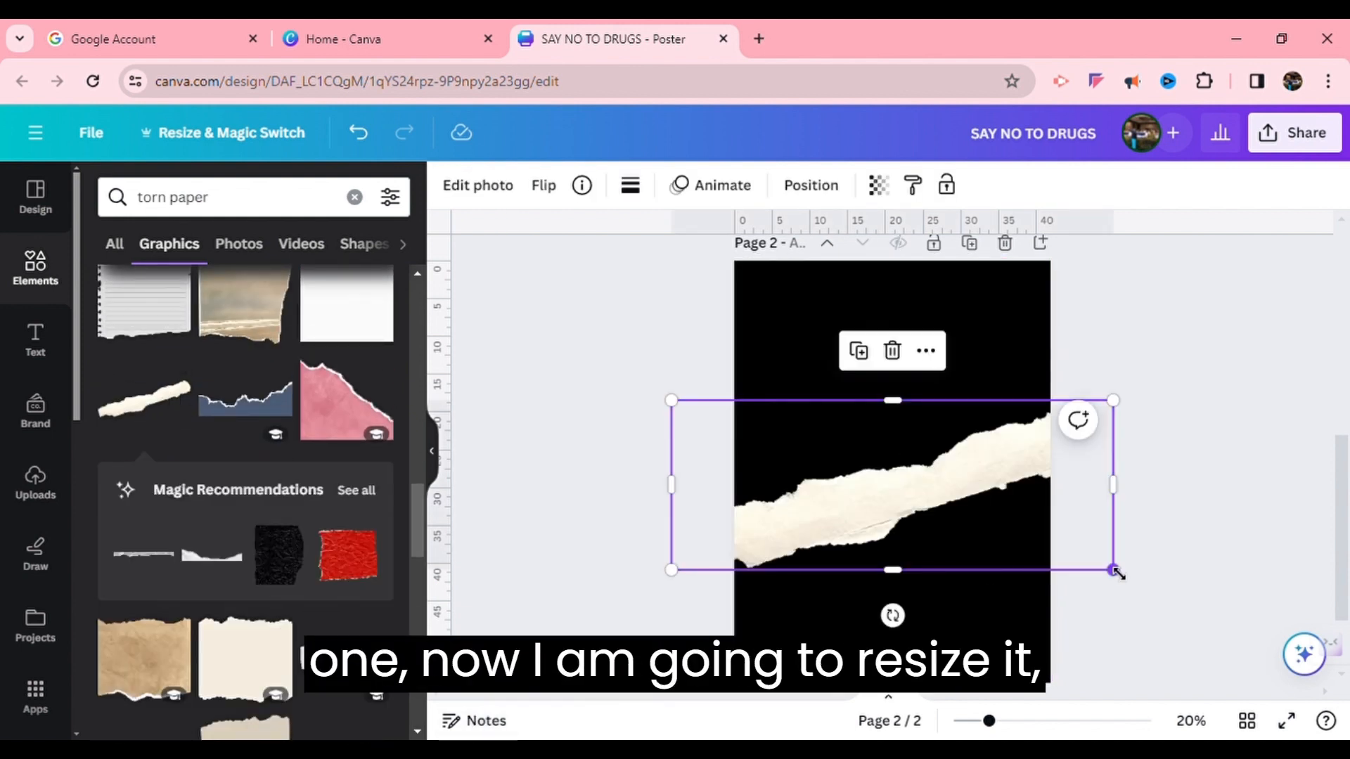
# Resize and rotate the torn paper into a near-vertical strip running down the page's right half
pyautogui.moveTo(902, 585); pyautogui.dragTo(1051, 545)
pyautogui.moveTo(887, 396); pyautogui.dragTo(932, 401)
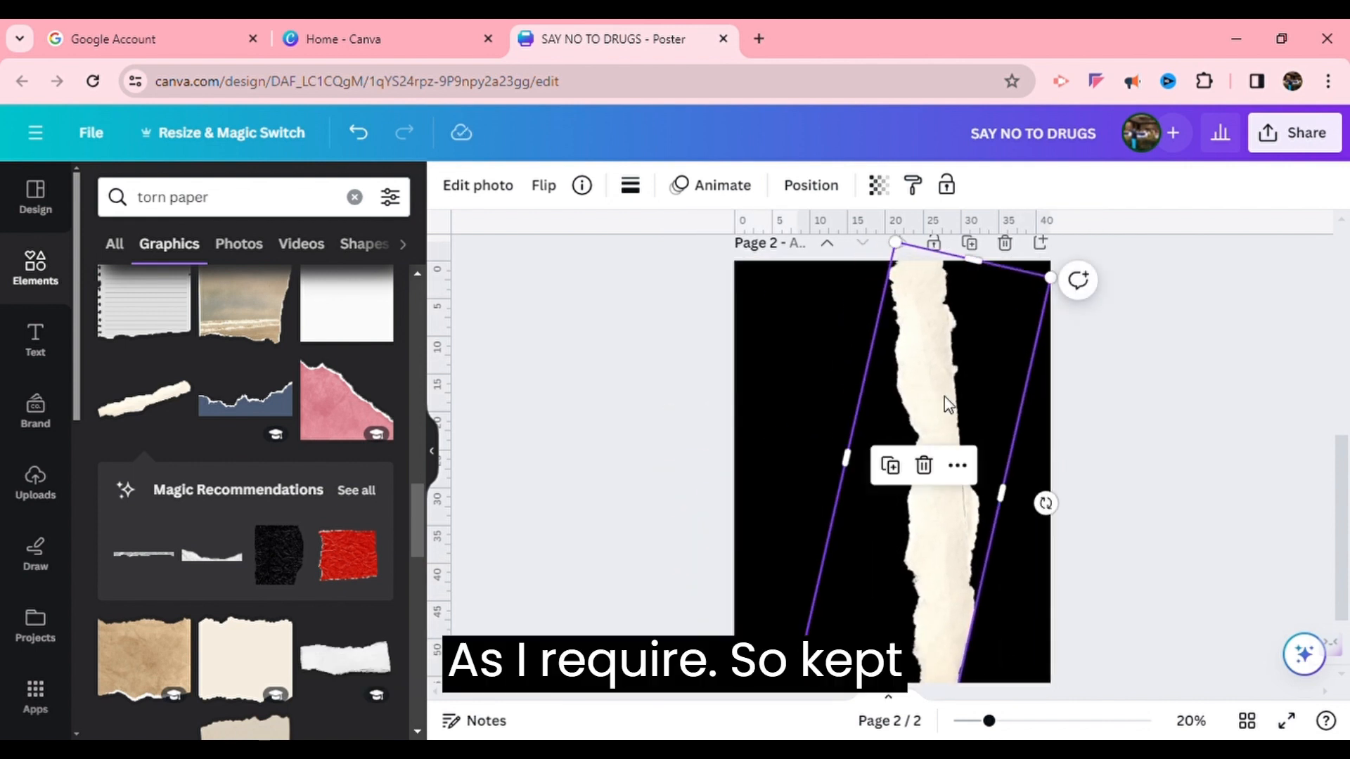
pyautogui.moveTo(1014, 500); pyautogui.dragTo(1005, 500)
pyautogui.moveTo(1037, 278)
pyautogui.mouseDown()
pyautogui.moveTo(1042, 293)
pyautogui.moveTo(1020, 297)
pyautogui.moveTo(1045, 281)
pyautogui.mouseUp()
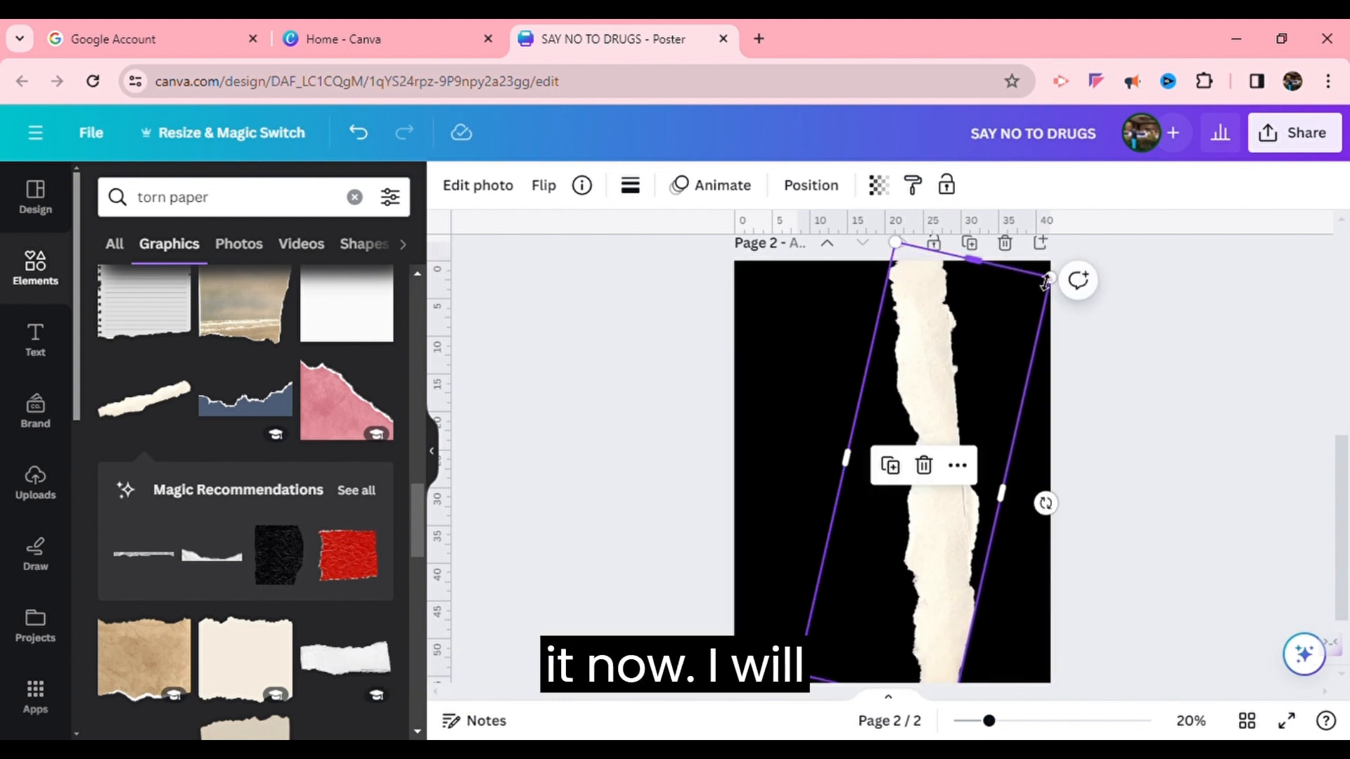
pyautogui.click(1199, 384)
pyautogui.click(974, 353)
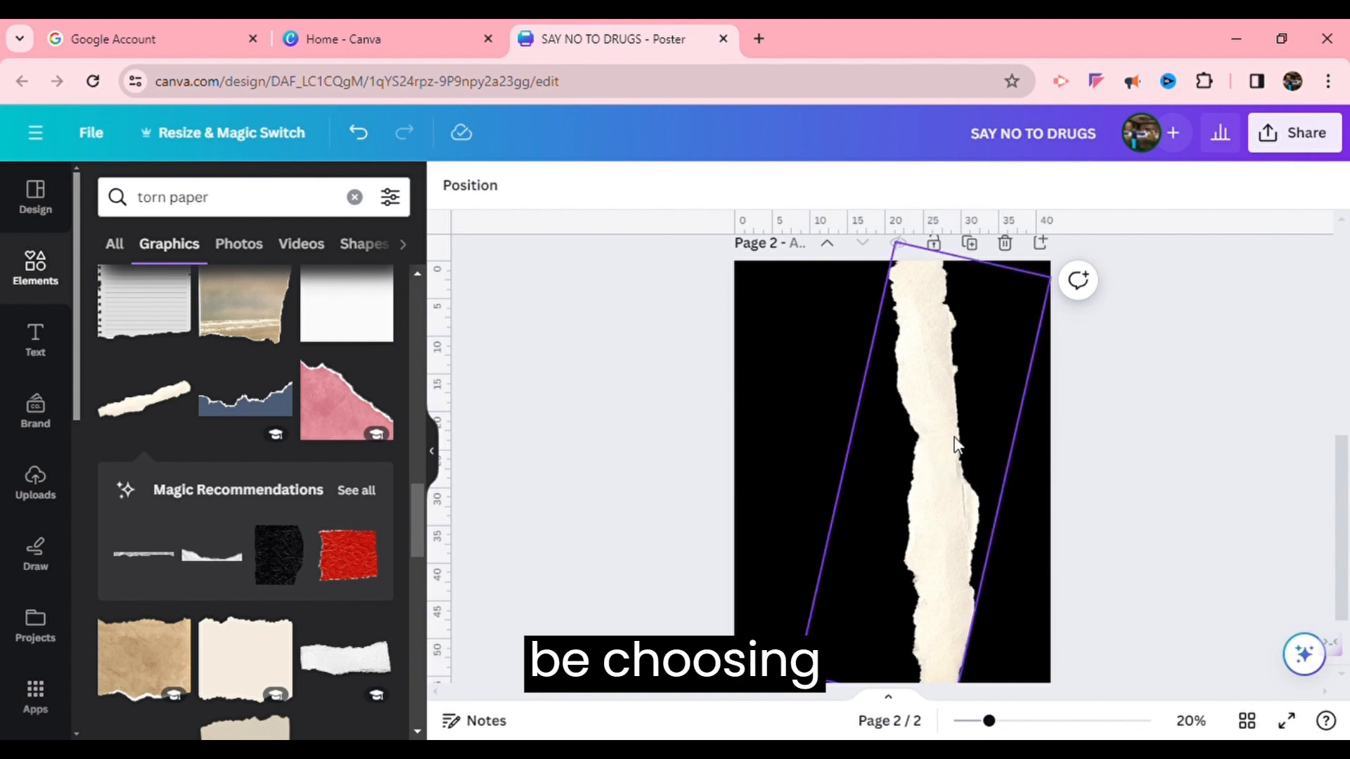
pyautogui.click(923, 465)
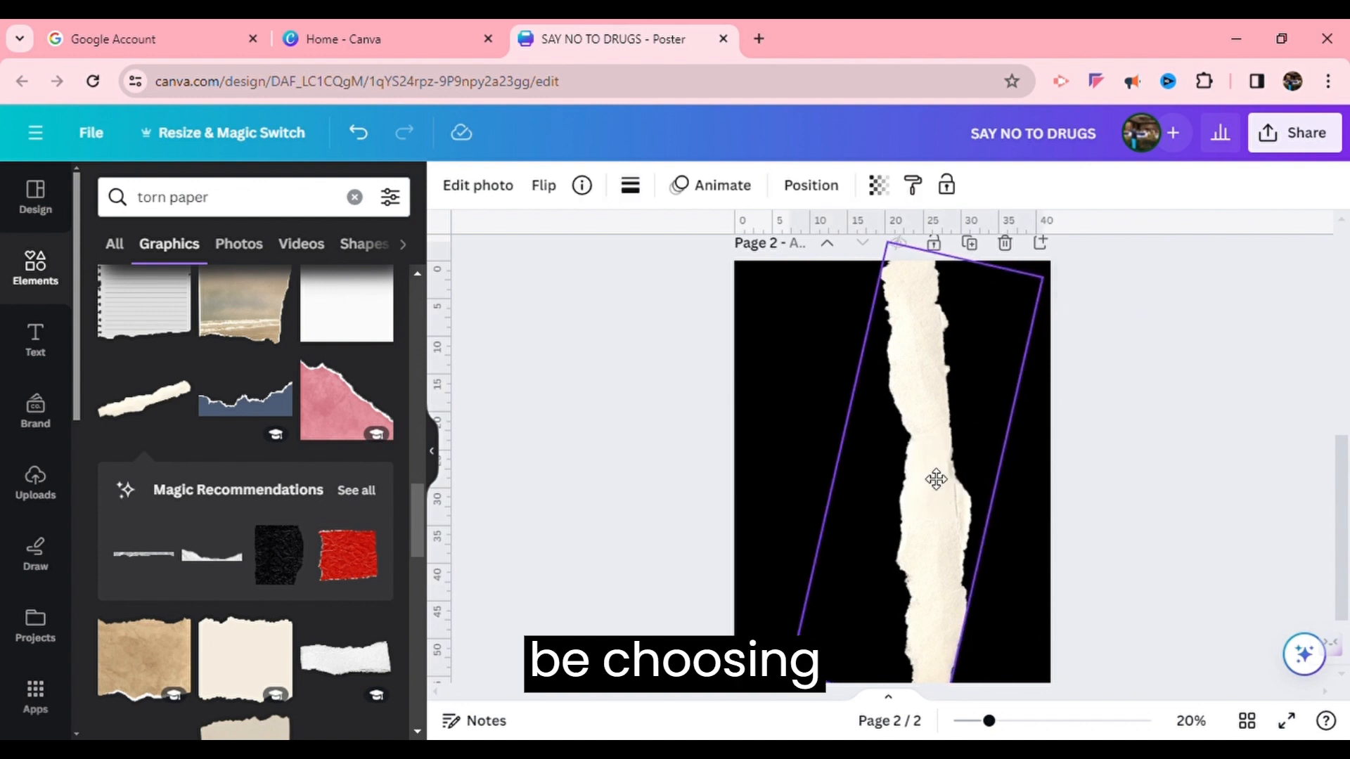
pyautogui.click(581, 413)
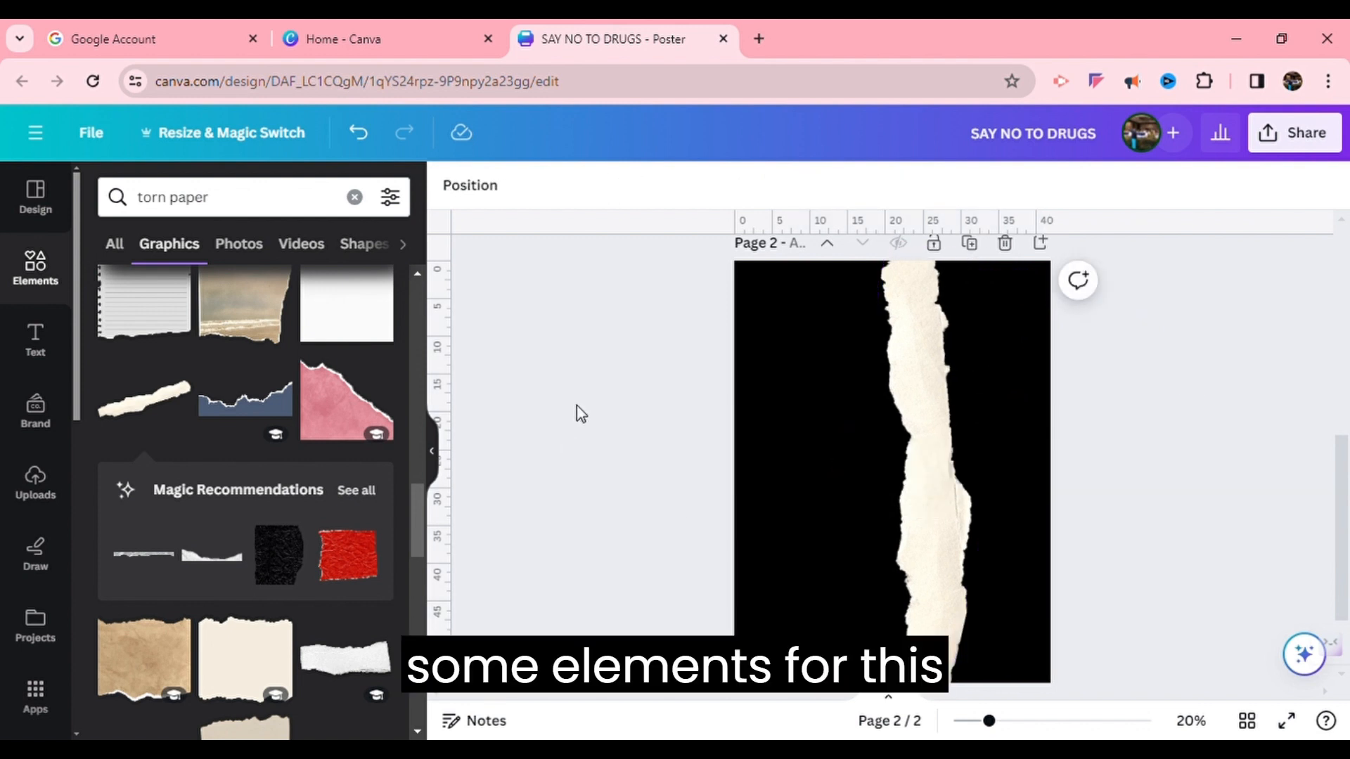
# Search element photos for illegal drugs and place a white powder photo at the page's lower left
pyautogui.click(51, 269)
pyautogui.click(220, 197)
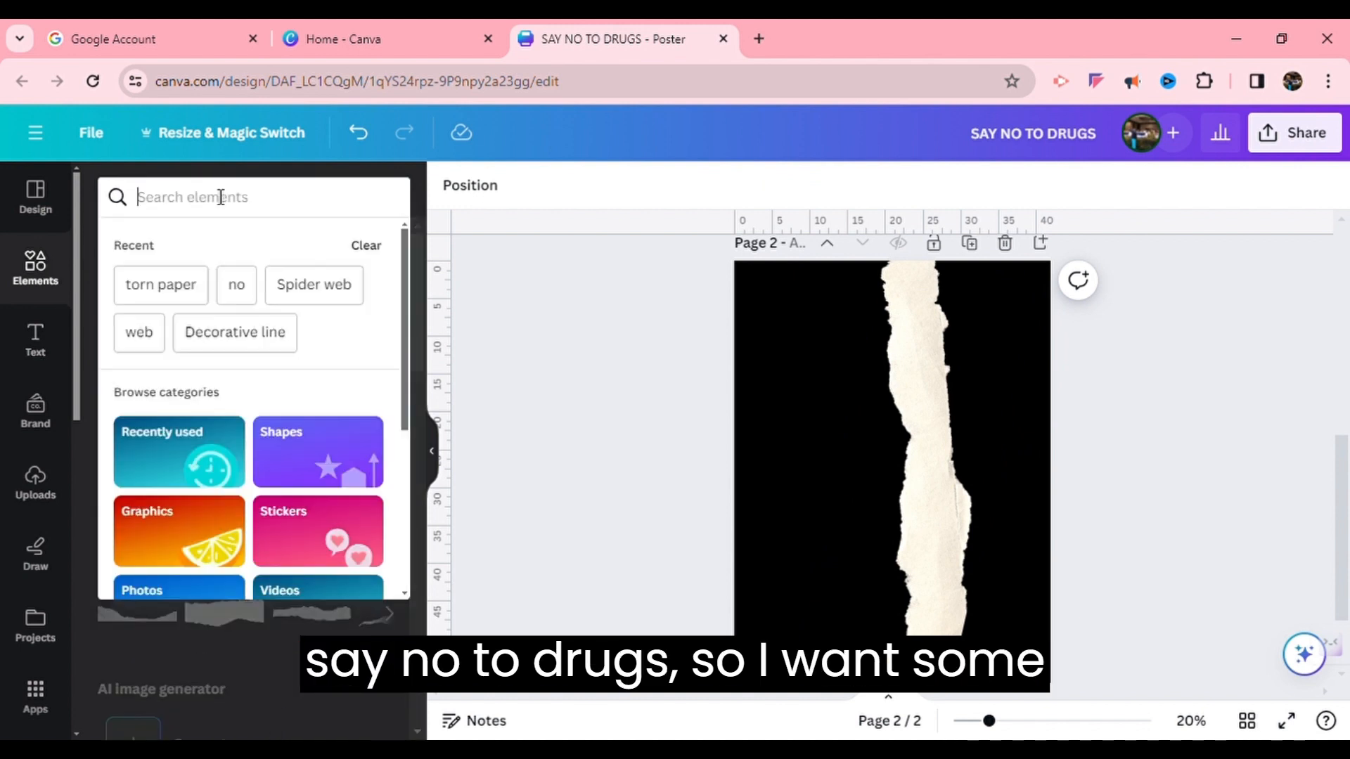
pyautogui.write('drugs')
pyautogui.press('Return')
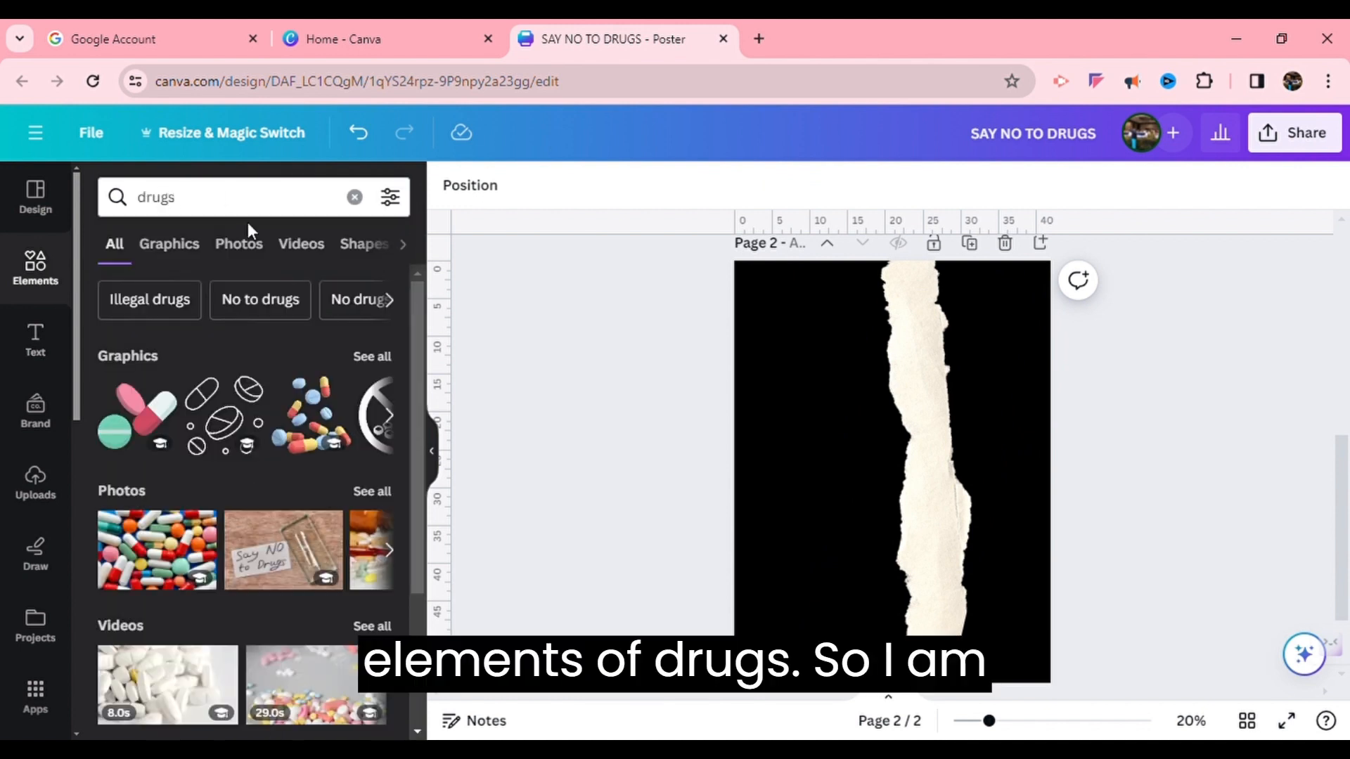
pyautogui.click(380, 355)
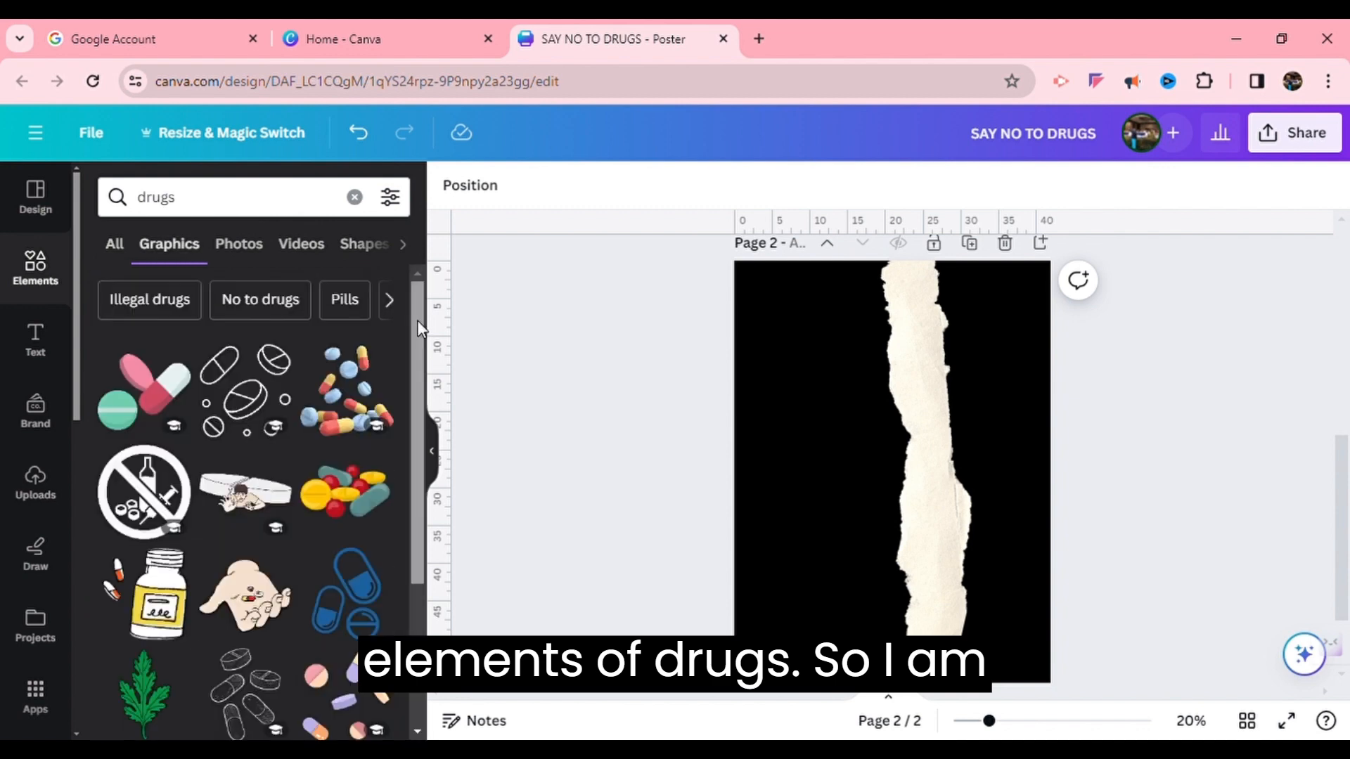
pyautogui.scroll(-2, 420, 366)
pyautogui.moveTo(426, 404); pyautogui.dragTo(446, 567)
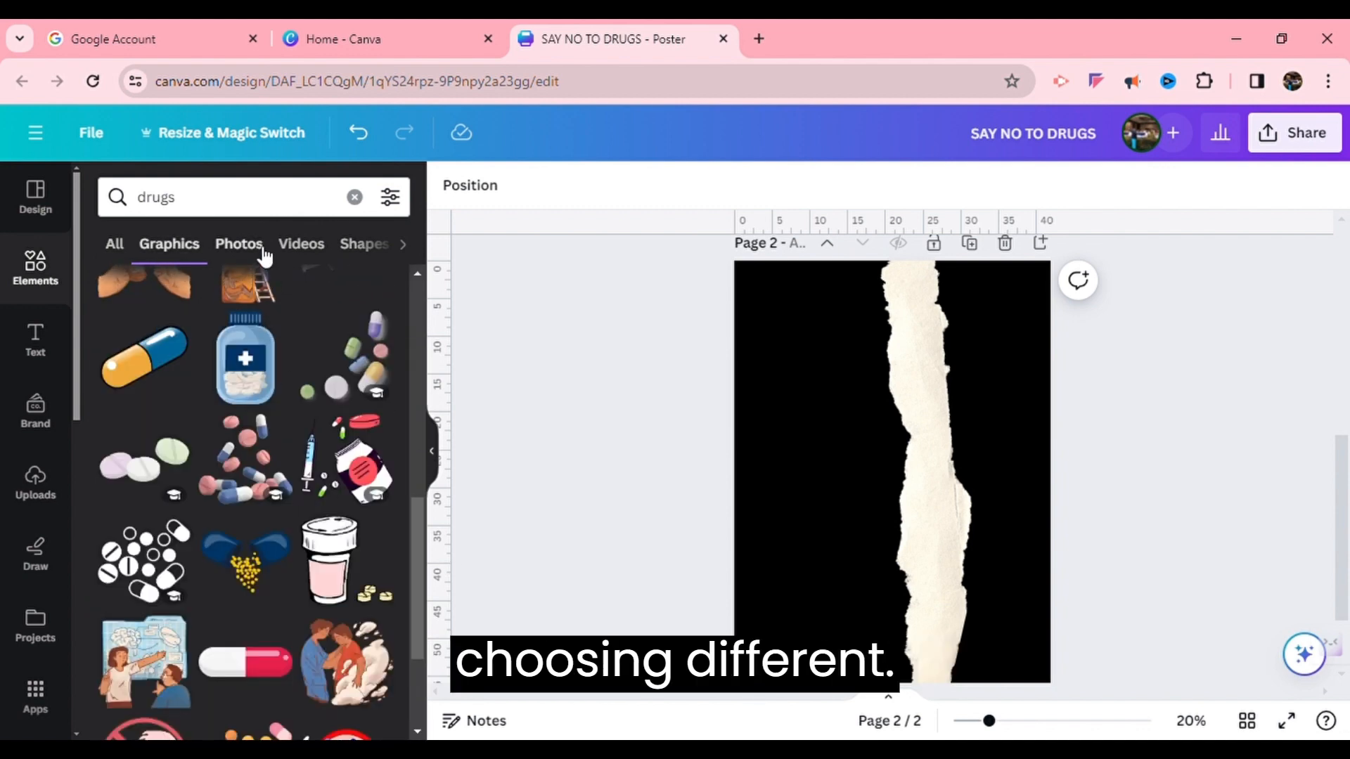
pyautogui.click(239, 244)
pyautogui.moveTo(413, 422); pyautogui.dragTo(413, 300)
pyautogui.click(186, 296)
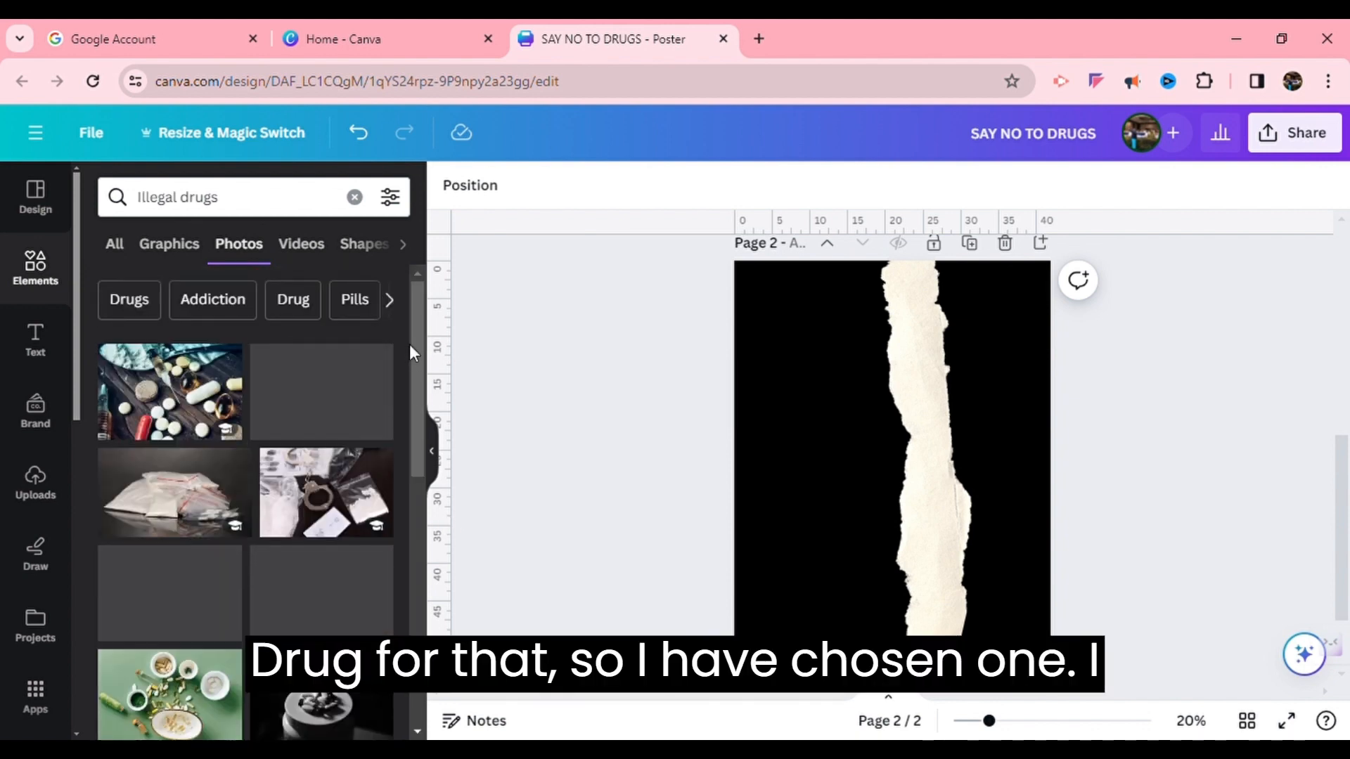
pyautogui.click(331, 369)
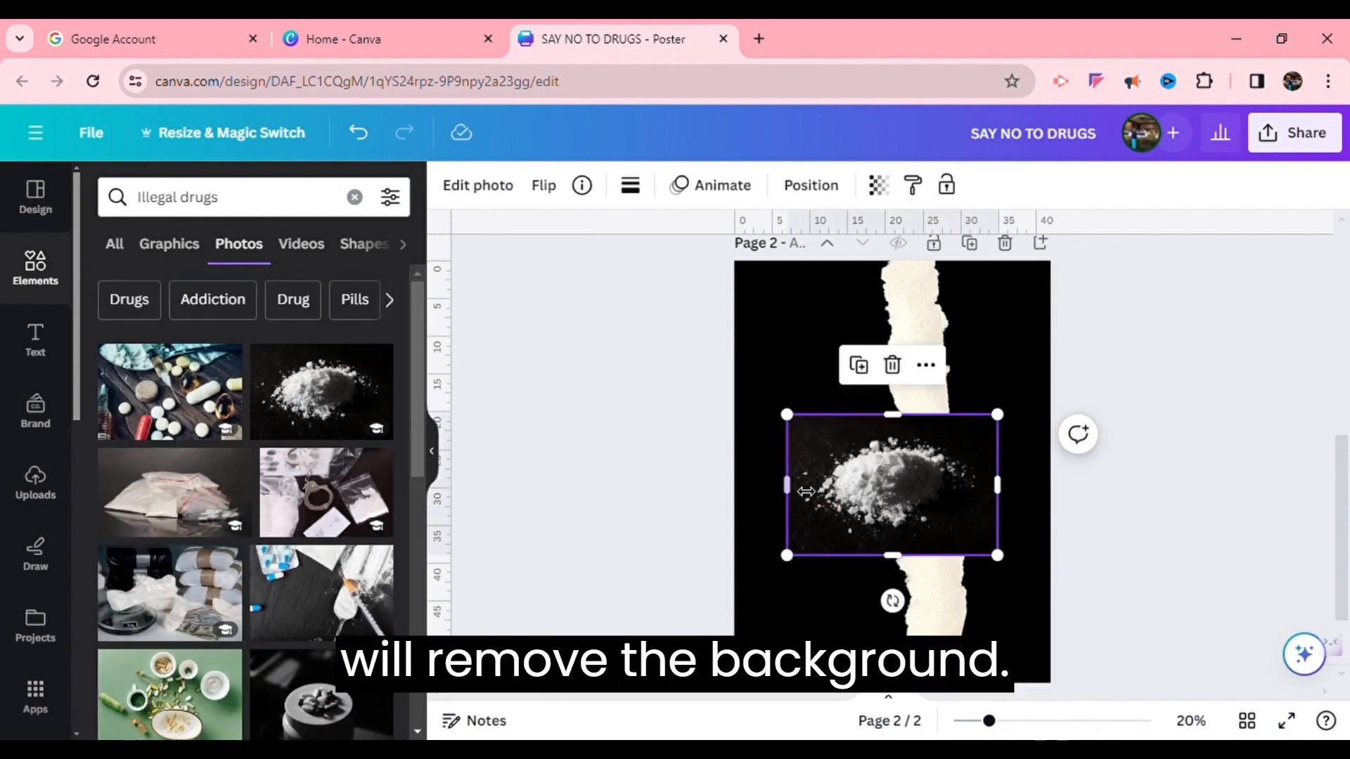
pyautogui.moveTo(910, 497); pyautogui.dragTo(822, 618)
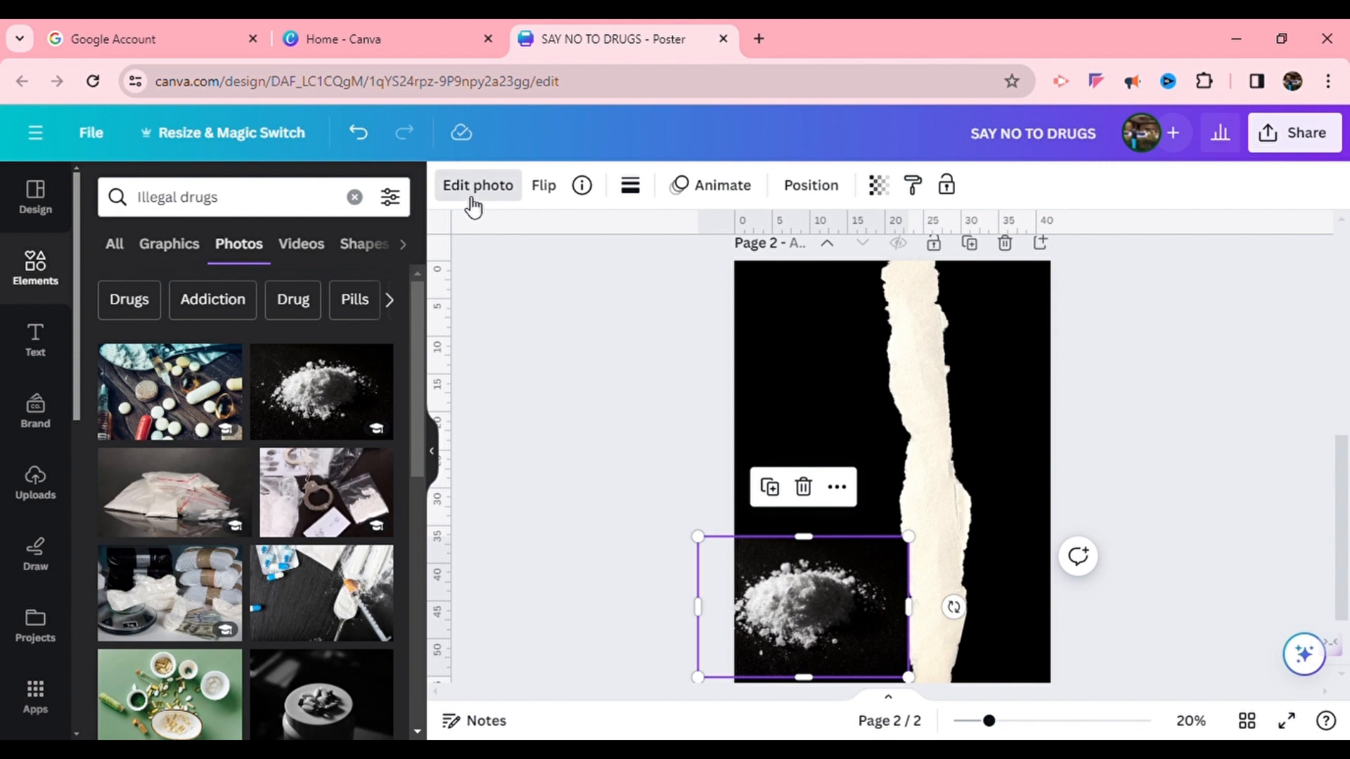
# Open photo editing for the powder image and nudge it into the bottom-left corner
pyautogui.click(473, 200)
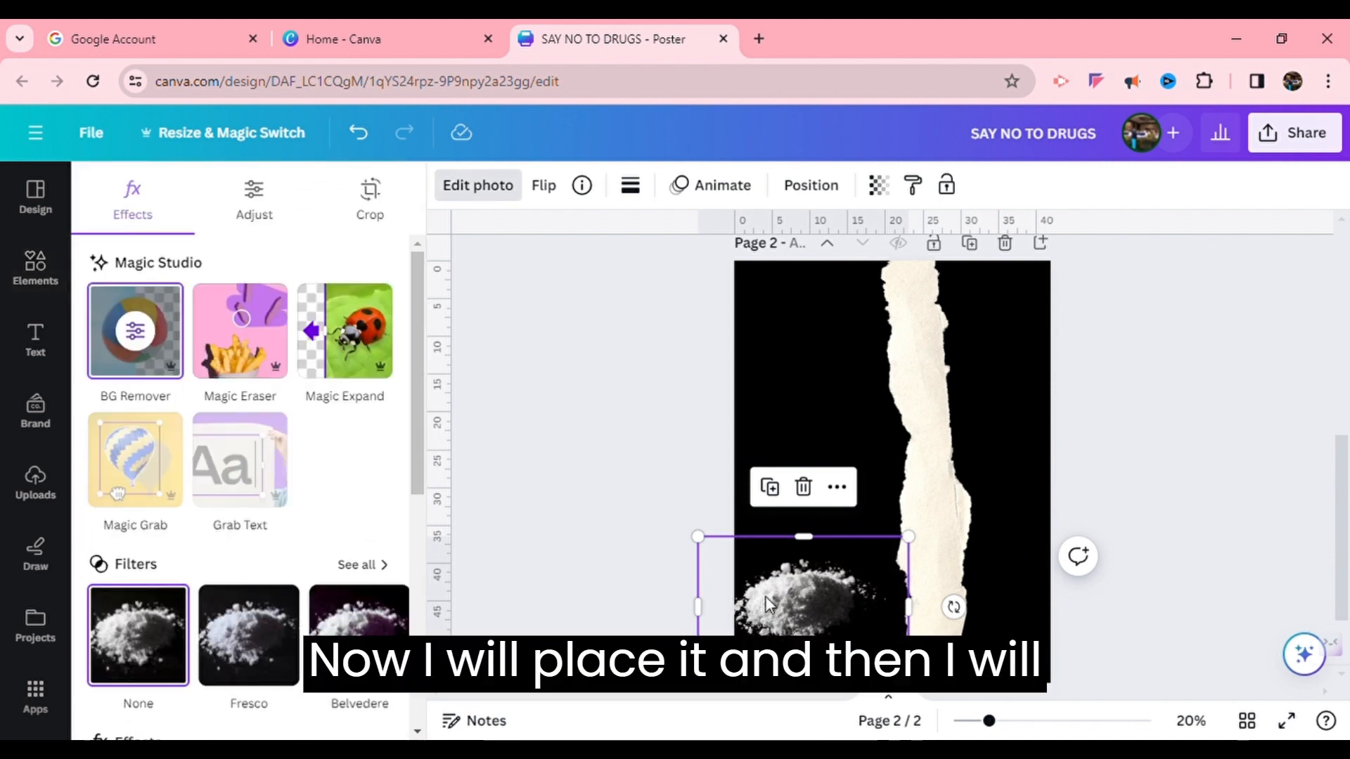
pyautogui.moveTo(698, 677); pyautogui.dragTo(734, 654)
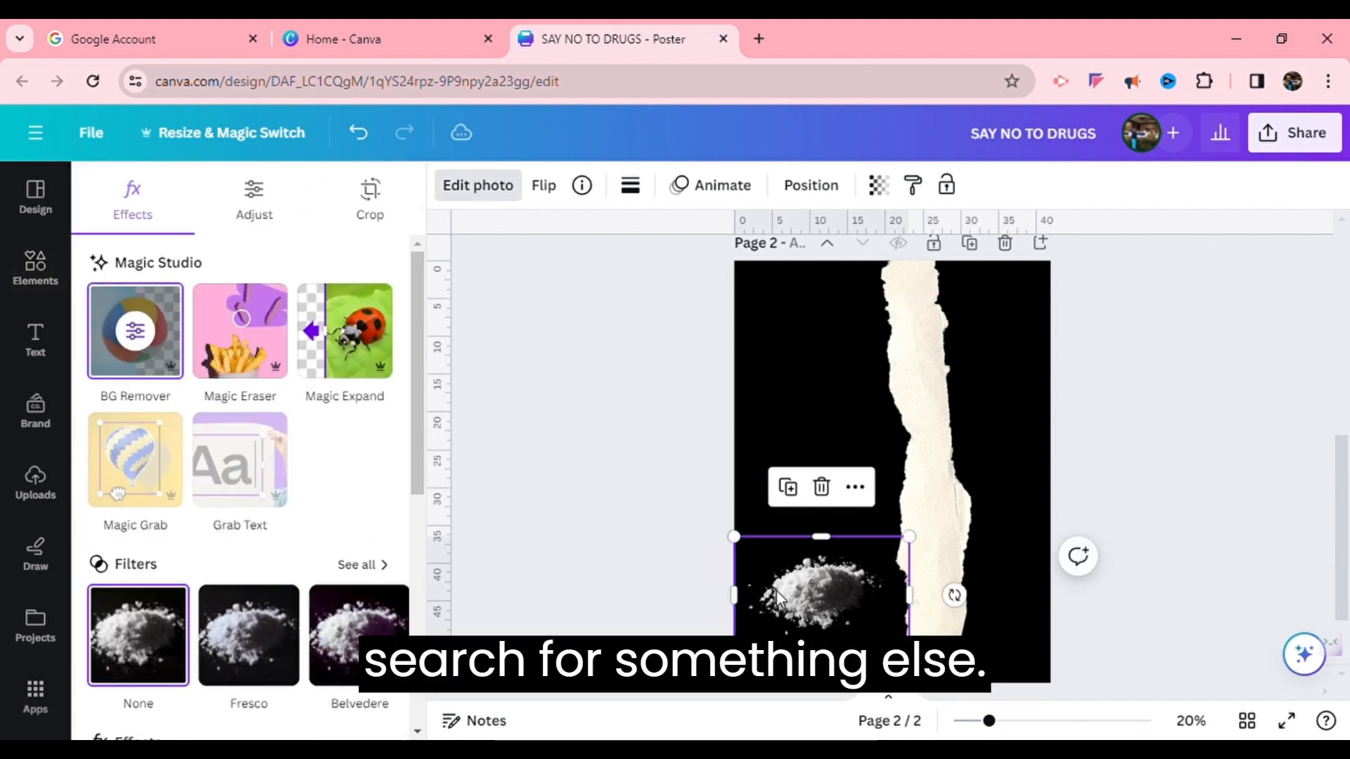
pyautogui.moveTo(785, 598); pyautogui.dragTo(787, 621)
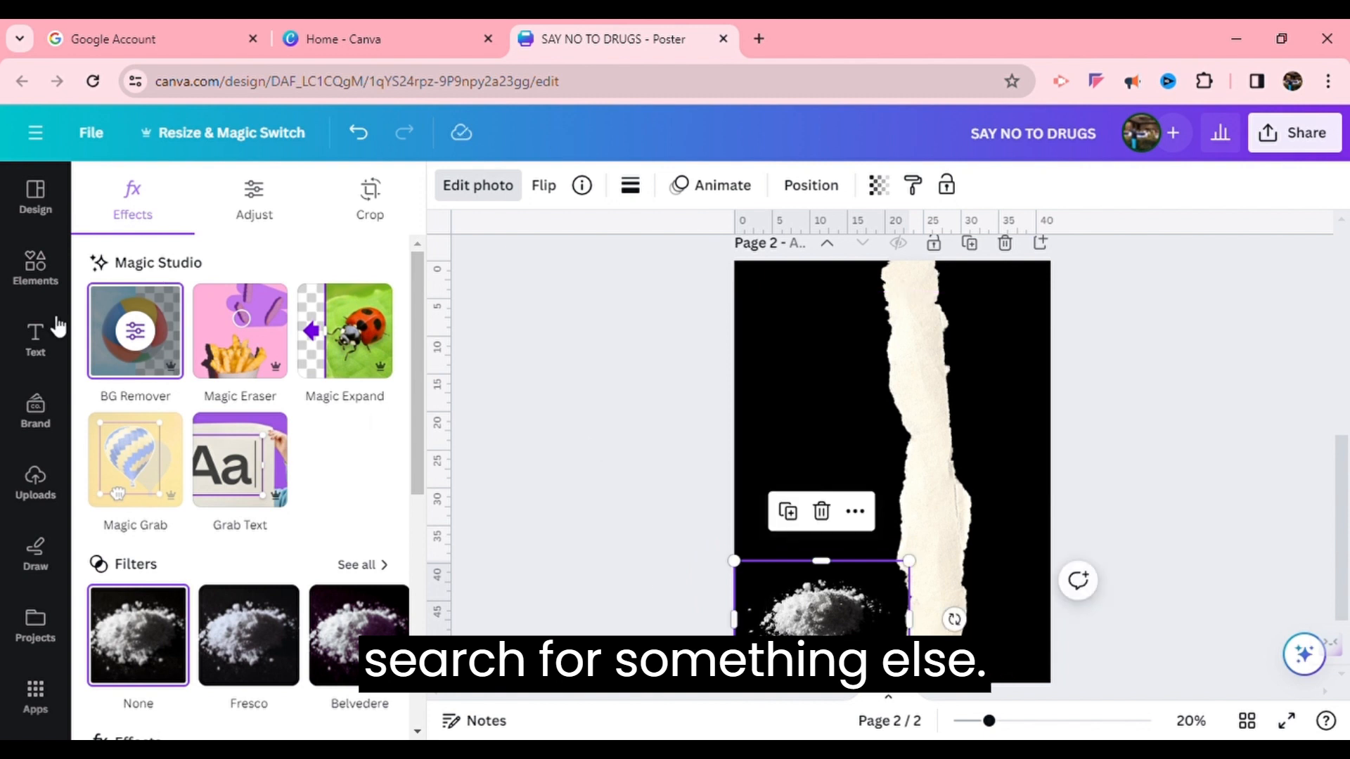
# Search drug photos again and place a syringes photo on the left side of the page
pyautogui.click(36, 274)
pyautogui.click(37, 278)
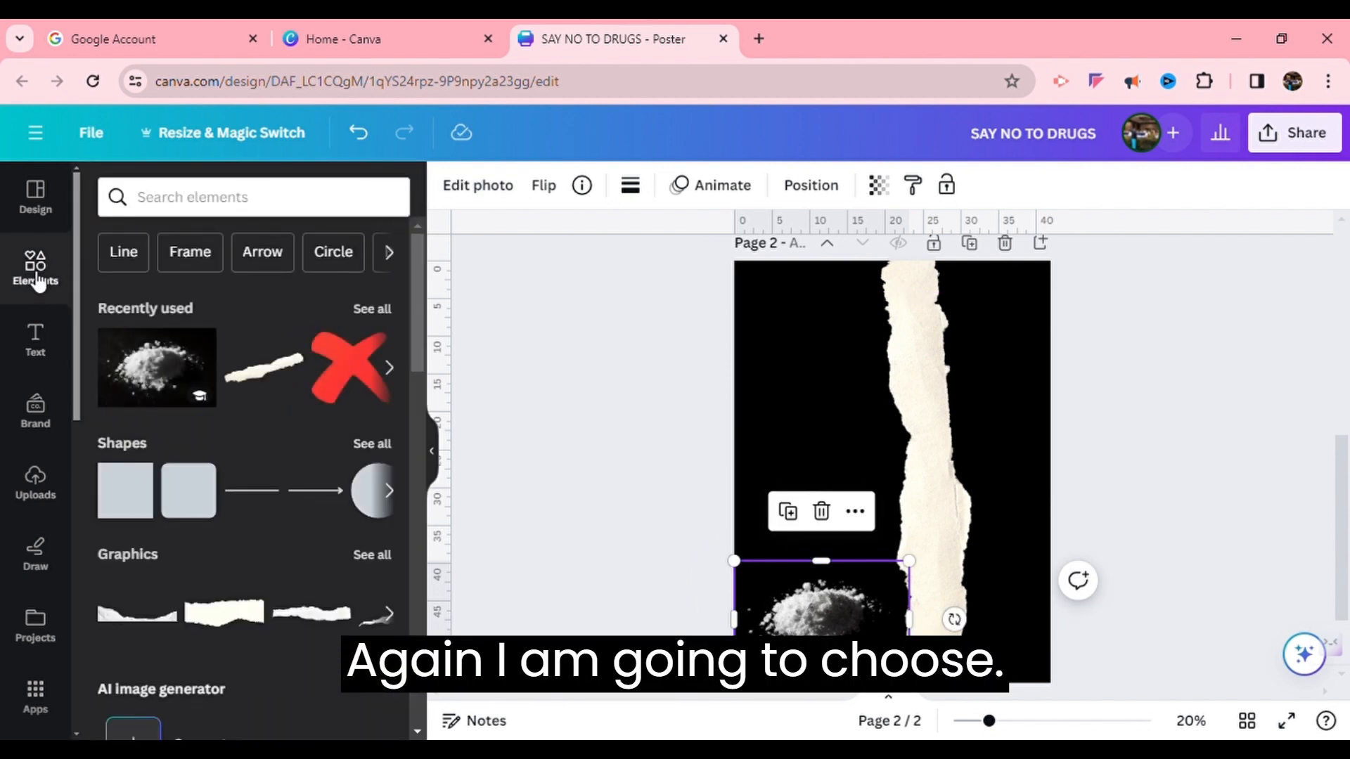
pyautogui.click(192, 216)
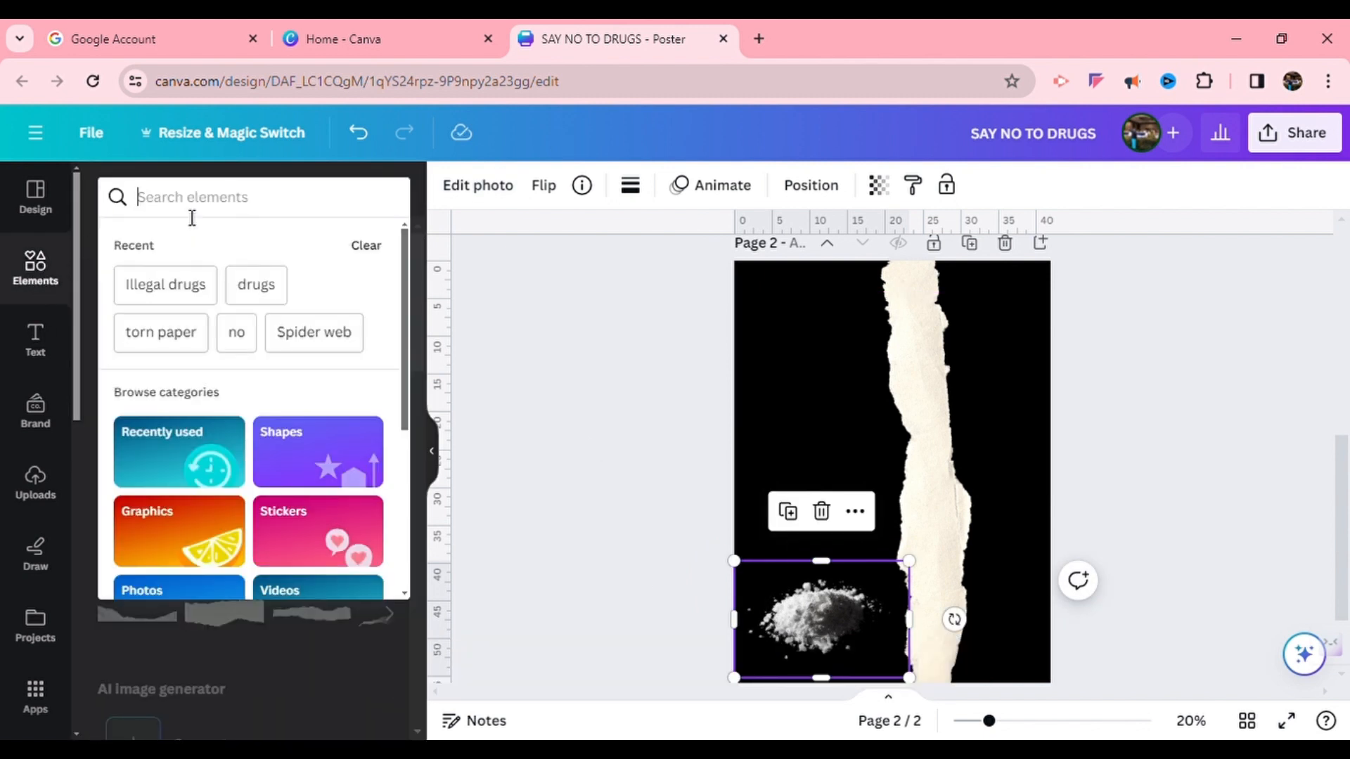
pyautogui.write('drugs')
pyautogui.press('Return')
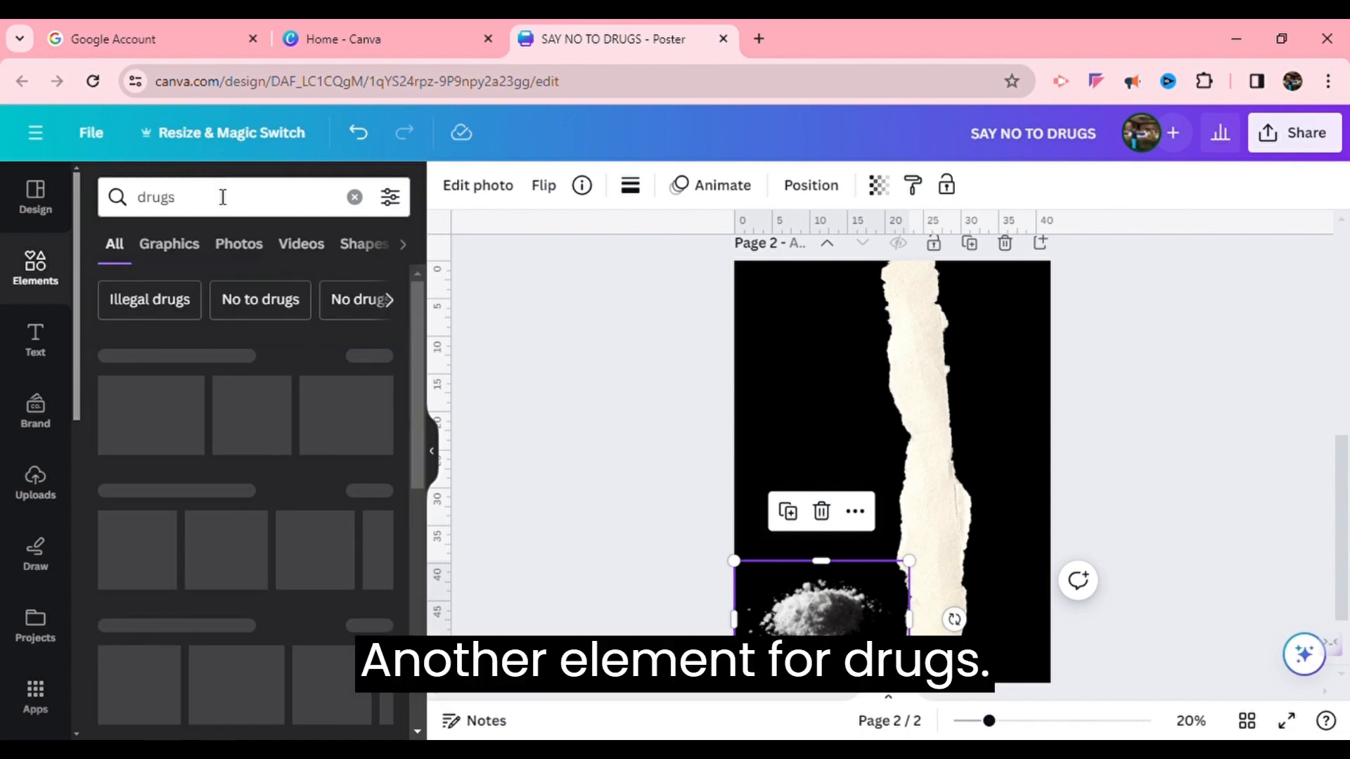
pyautogui.click(257, 253)
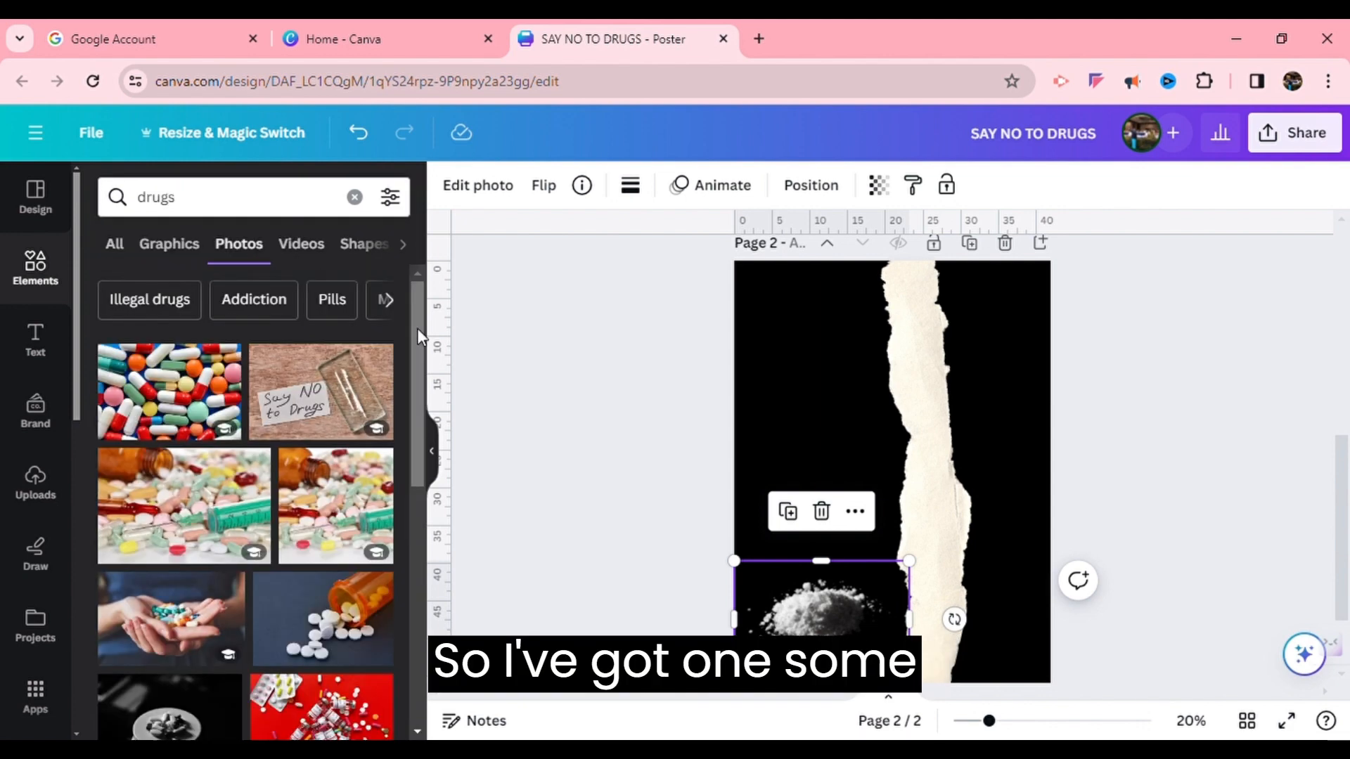
pyautogui.moveTo(416, 328); pyautogui.dragTo(432, 592)
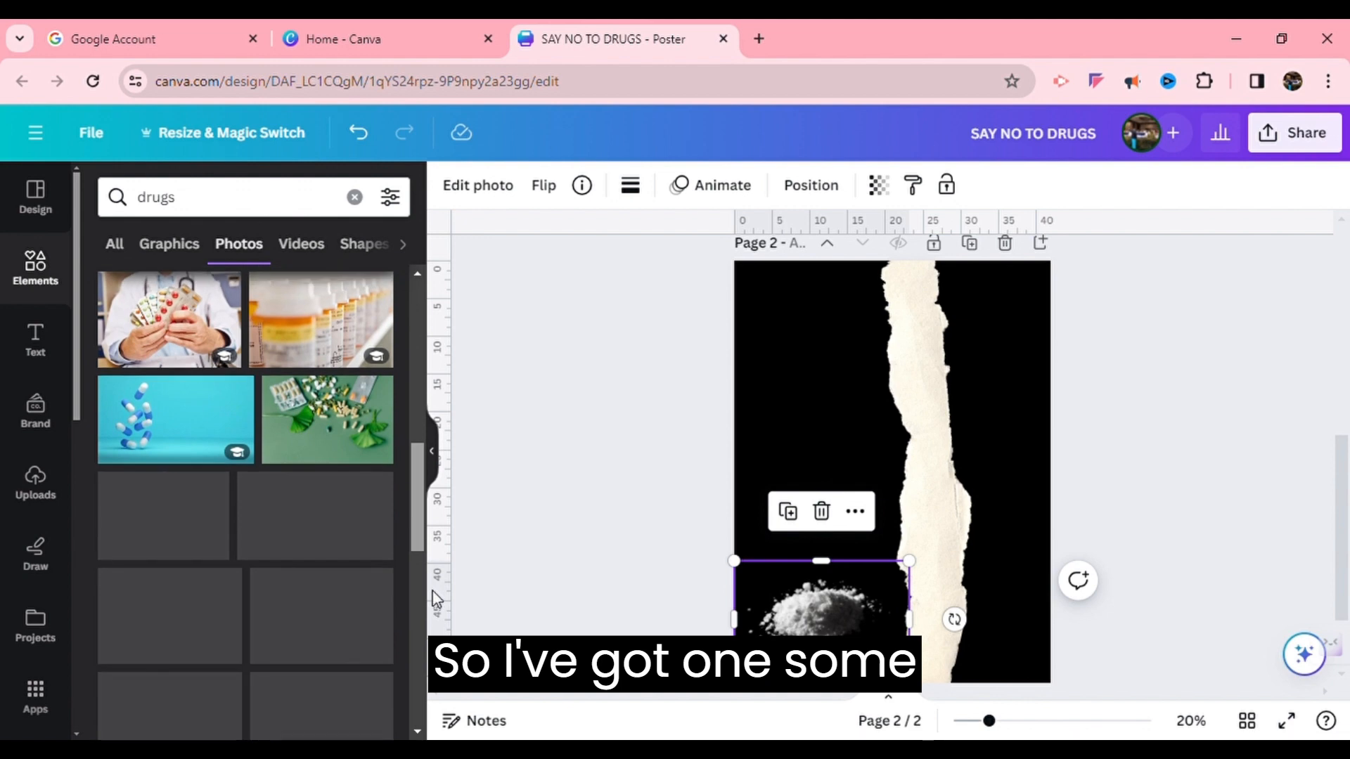
pyautogui.moveTo(413, 481); pyautogui.dragTo(431, 656)
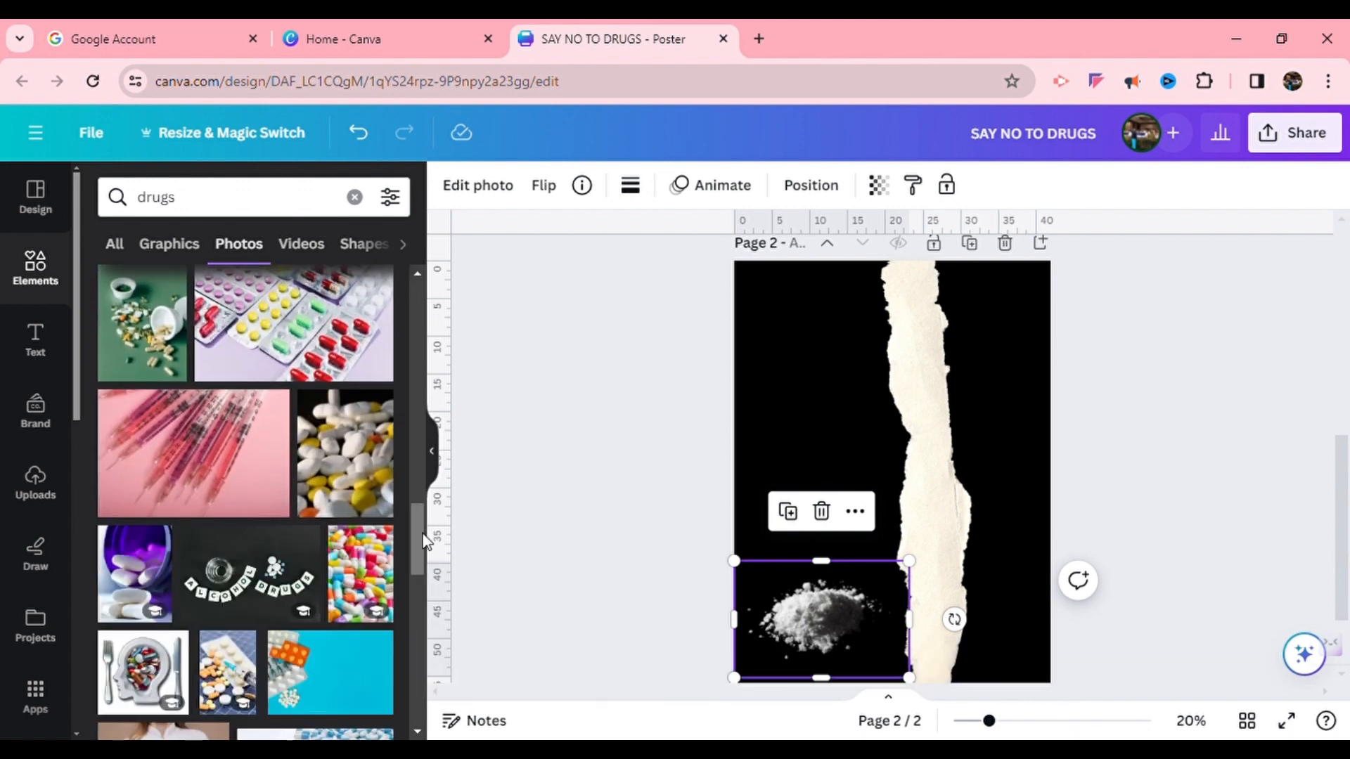
pyautogui.moveTo(422, 541); pyautogui.dragTo(413, 398)
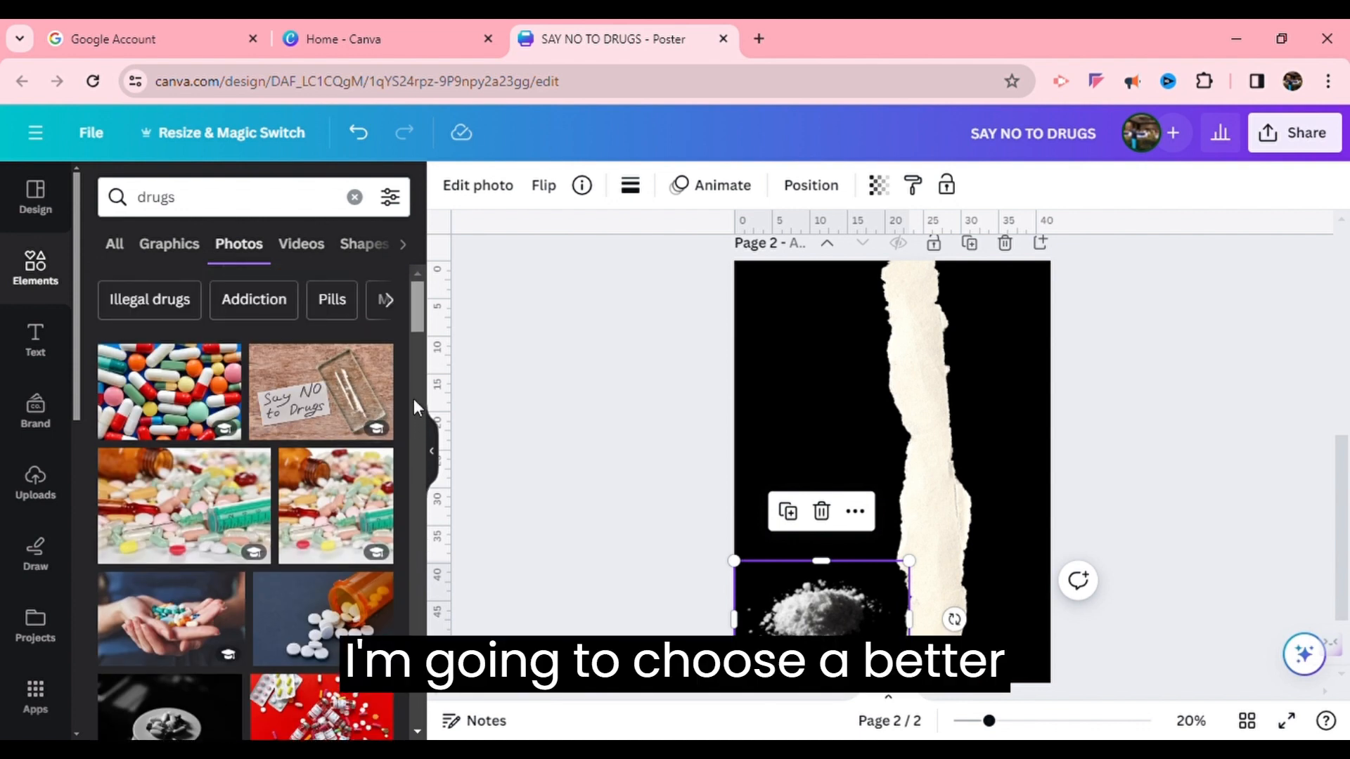
pyautogui.click(172, 302)
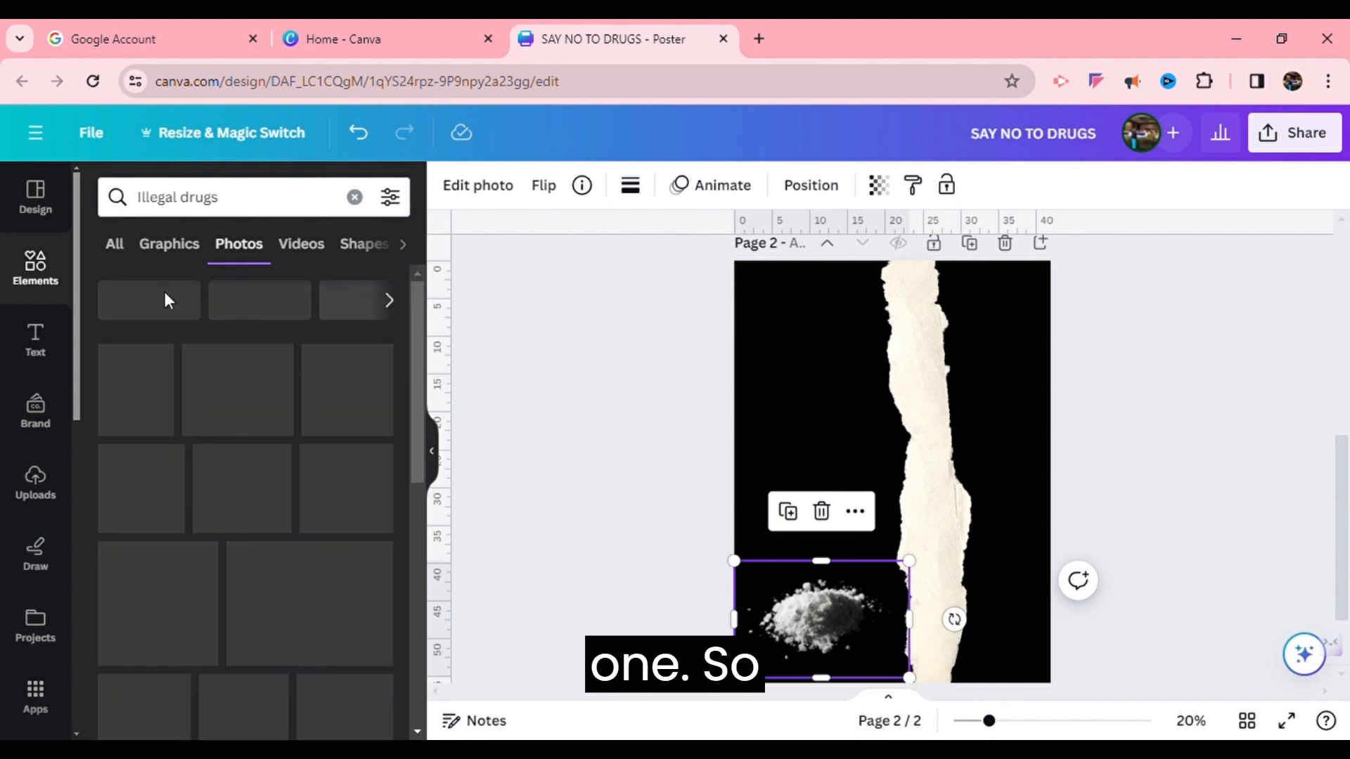
pyautogui.moveTo(422, 318); pyautogui.dragTo(463, 538)
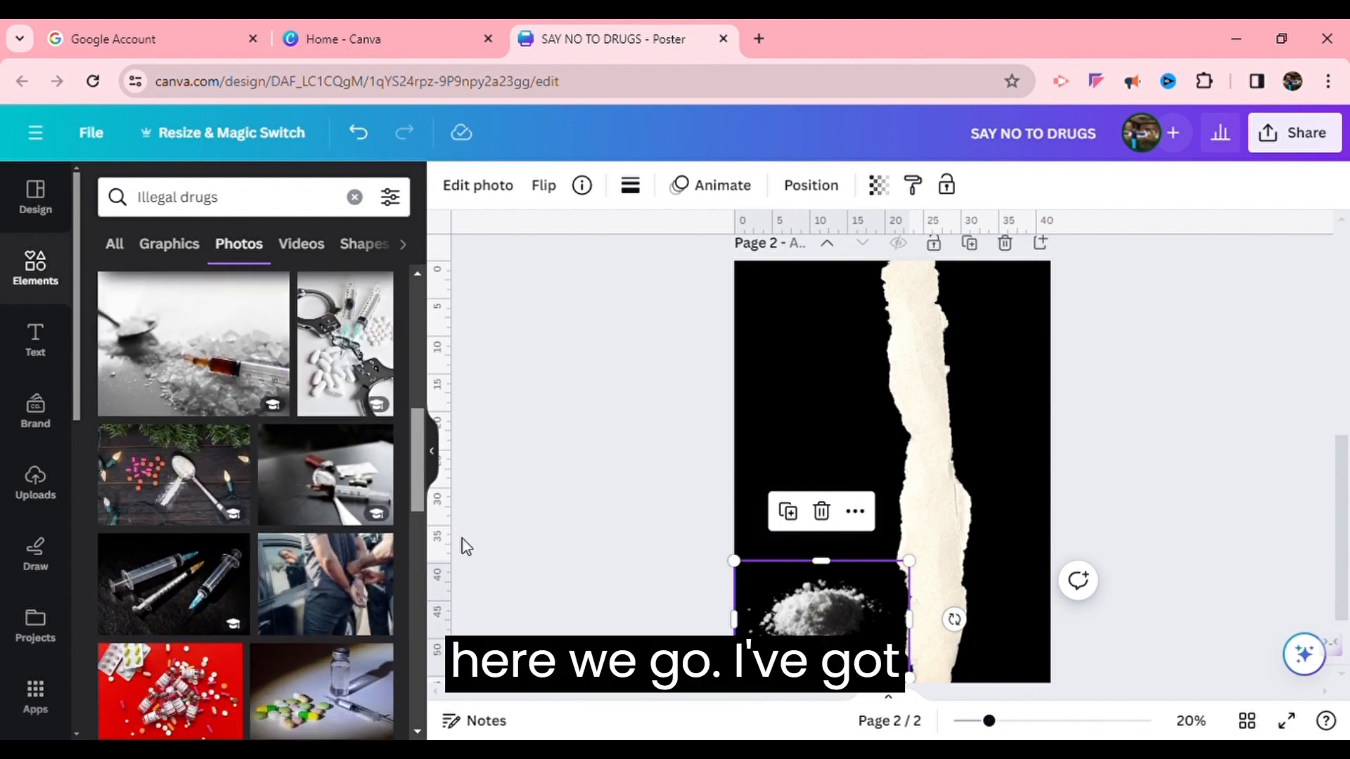
pyautogui.click(164, 568)
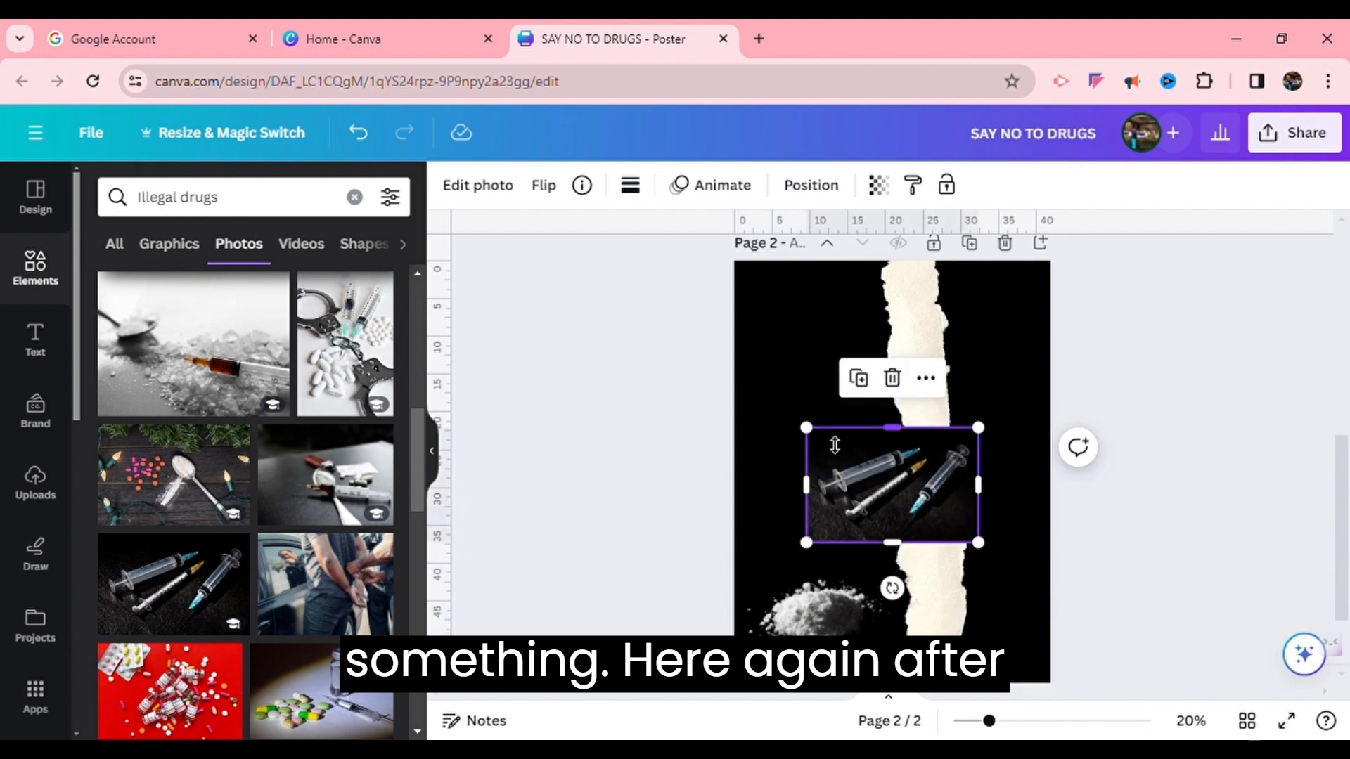
pyautogui.moveTo(820, 443); pyautogui.dragTo(786, 469)
# Remove the syringes photo's background, then move and shrink it above the powder beside the torn strip
pyautogui.click(490, 185)
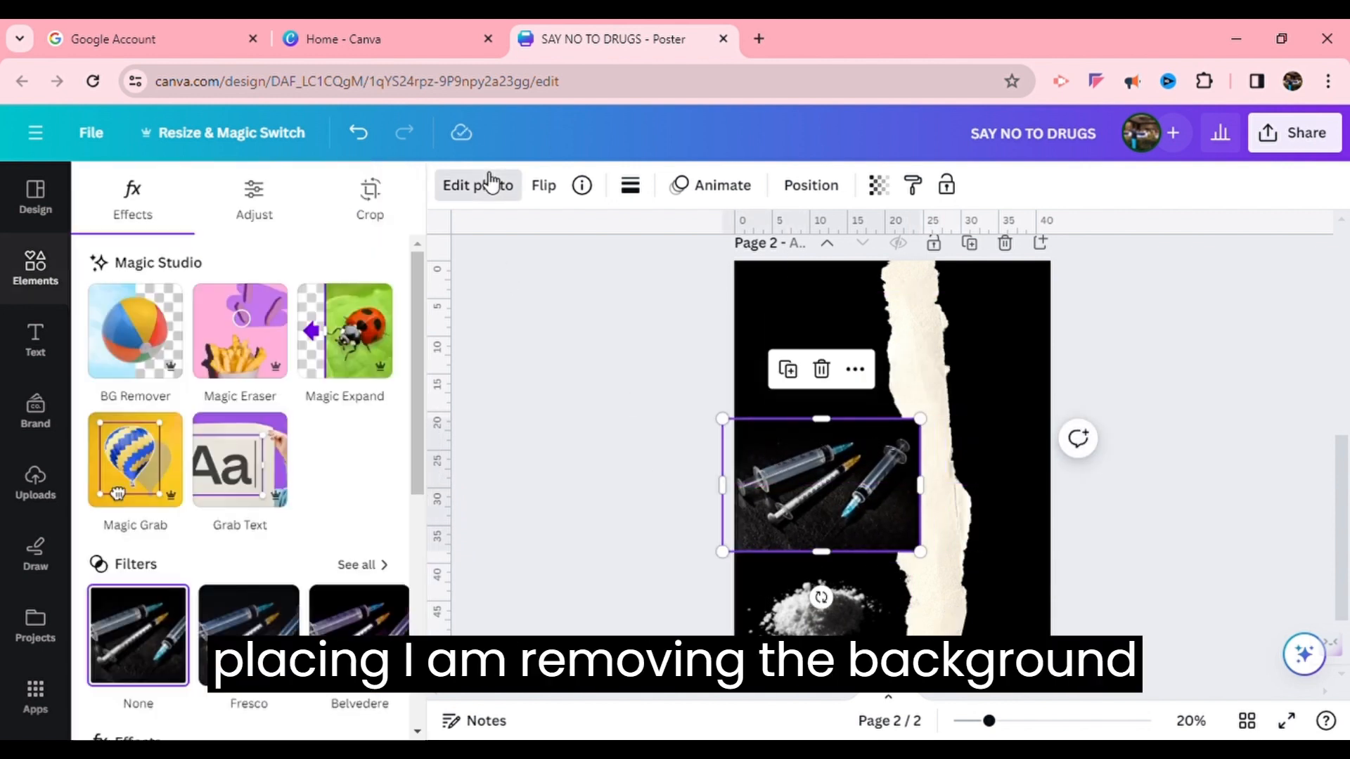
pyautogui.click(586, 527)
pyautogui.click(587, 528)
pyautogui.moveTo(754, 499); pyautogui.dragTo(773, 533)
pyautogui.moveTo(942, 456); pyautogui.dragTo(917, 471)
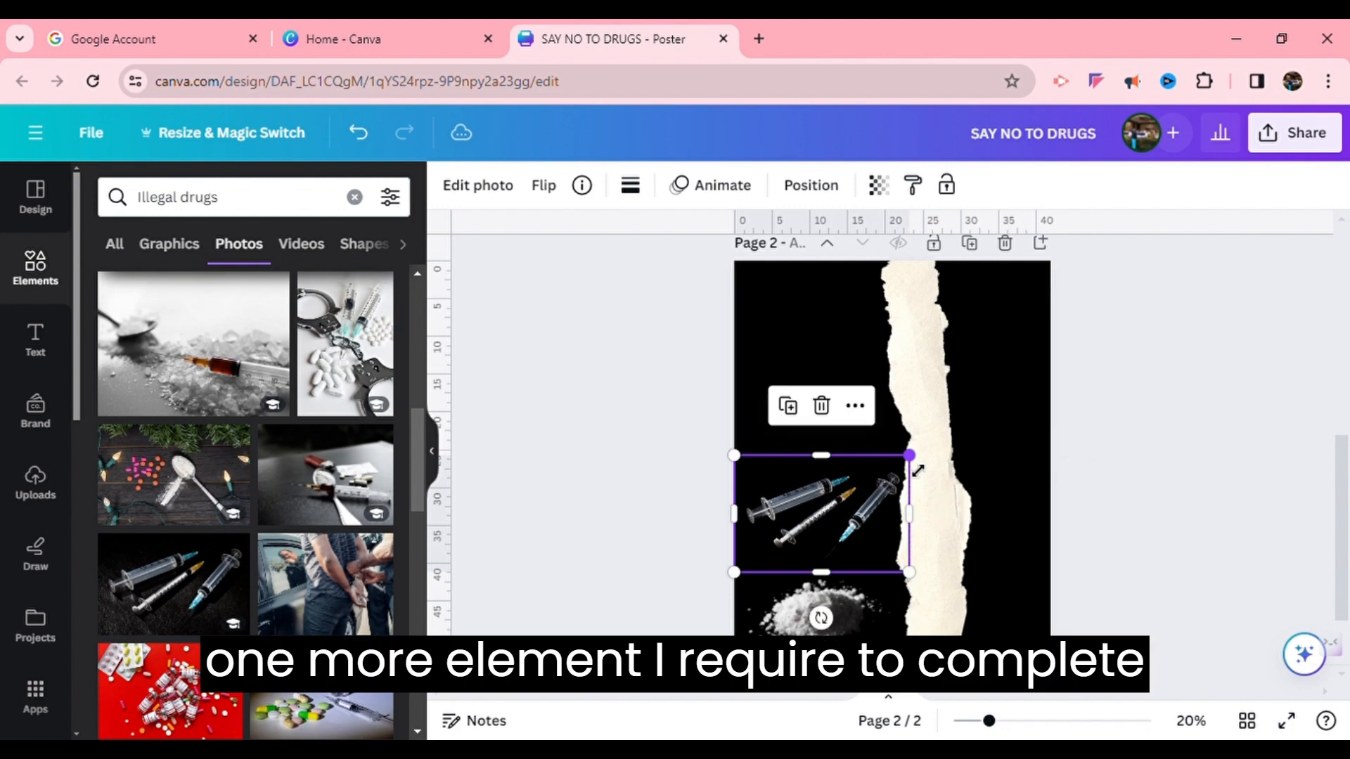
pyautogui.click(647, 429)
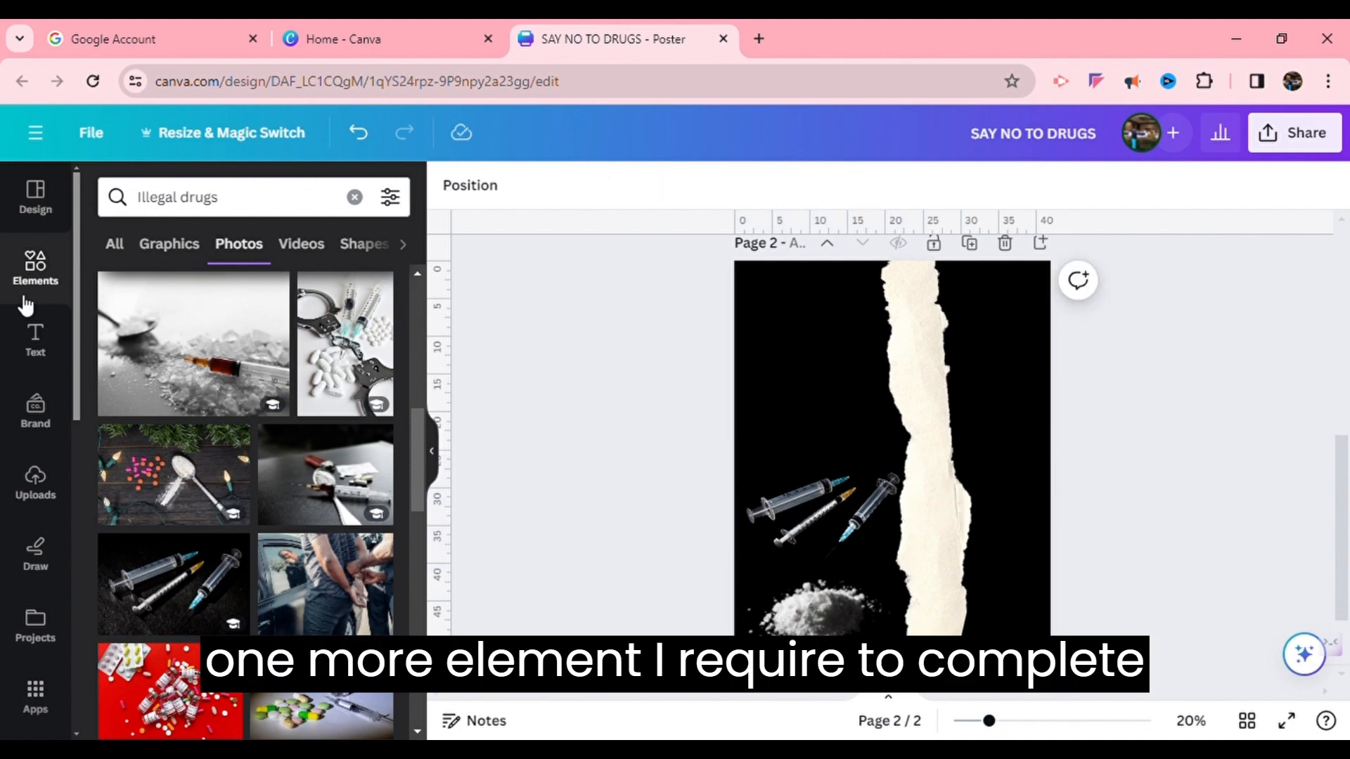
# Add the red pills-and-vials photo and position it in the page's upper left
pyautogui.moveTo(423, 430); pyautogui.dragTo(455, 551)
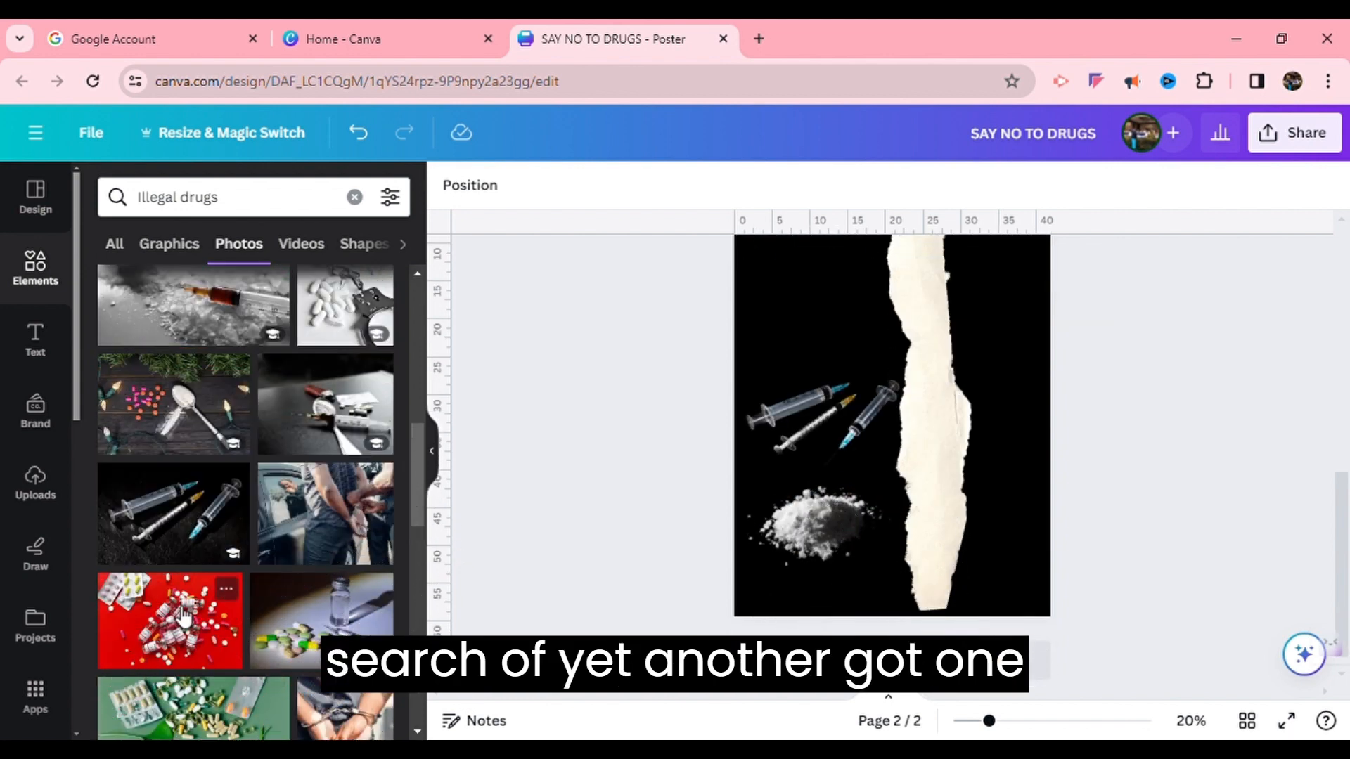
pyautogui.click(182, 617)
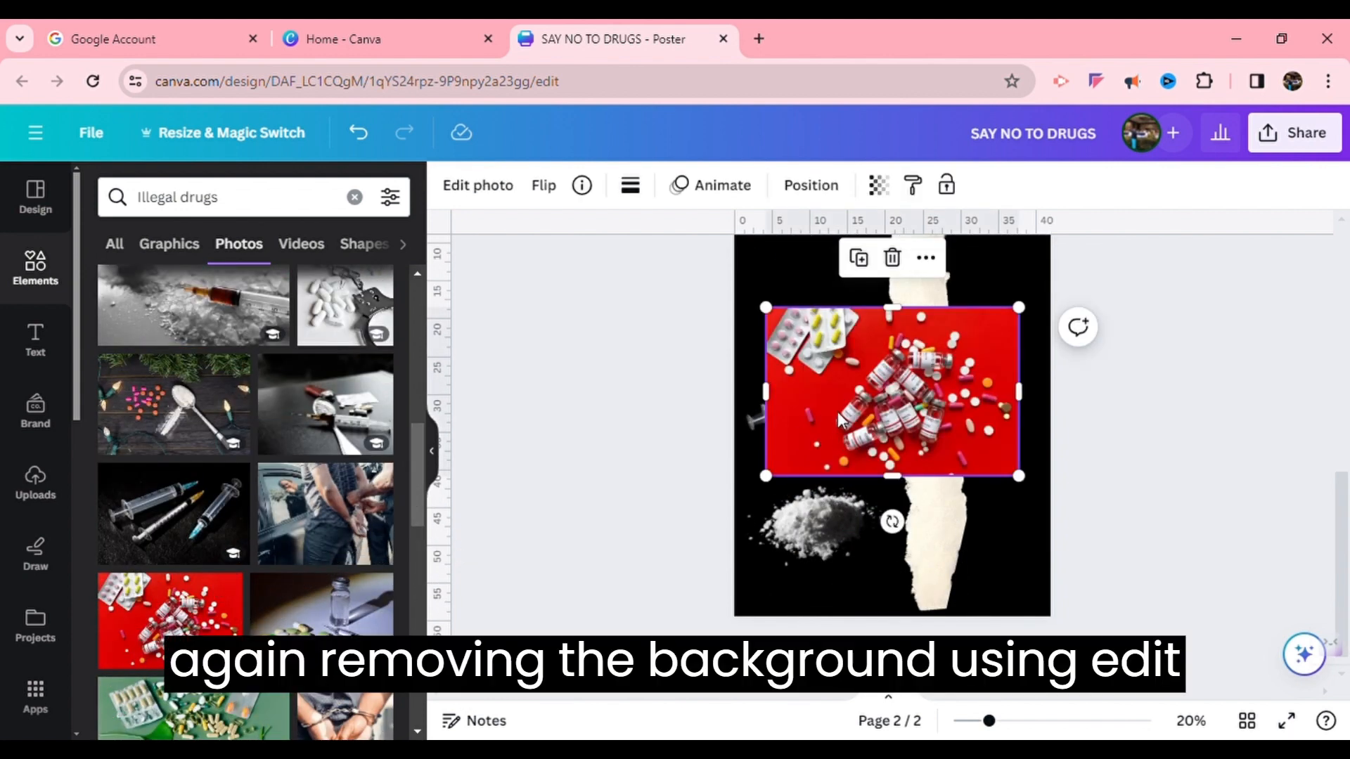
pyautogui.moveTo(836, 416); pyautogui.dragTo(810, 399)
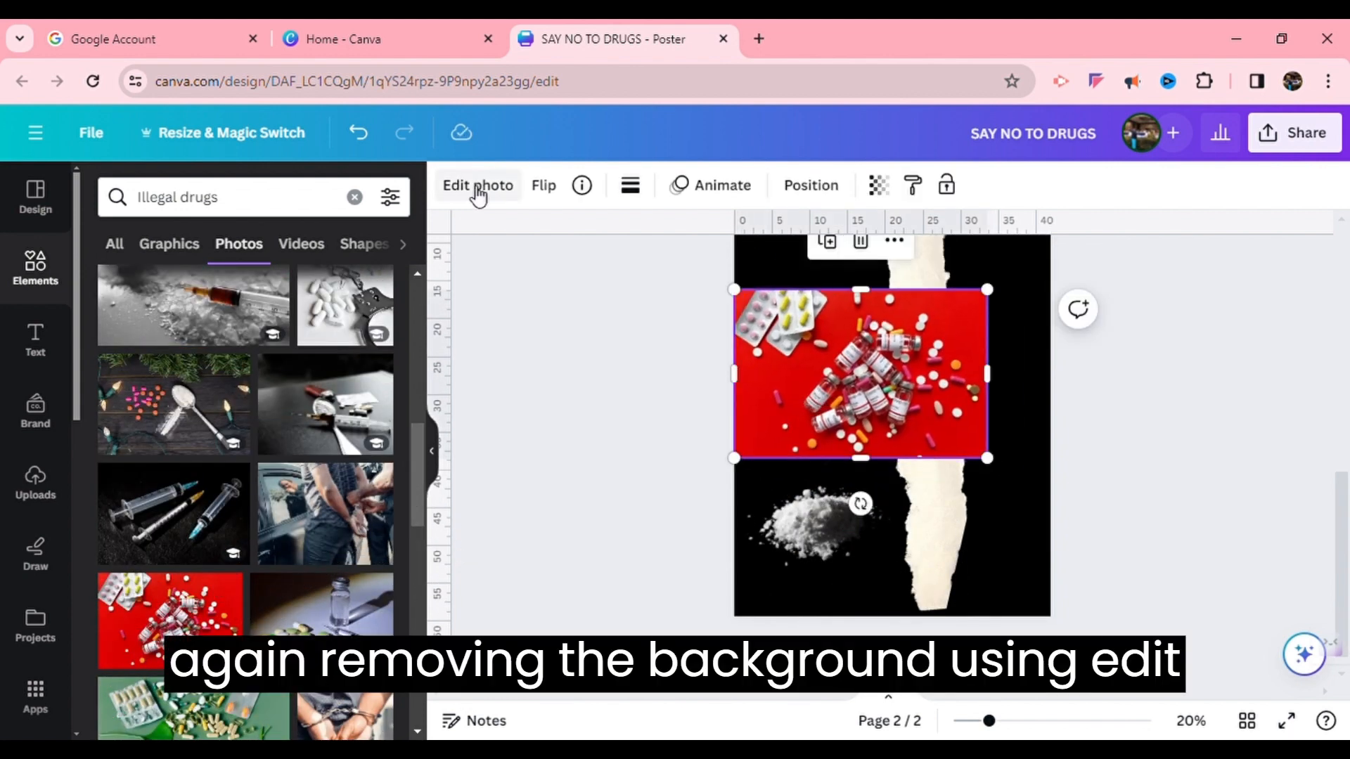
# Remove the pills photo's background, then shrink and position it between the syringes and the powder
pyautogui.click(478, 190)
pyautogui.click(125, 343)
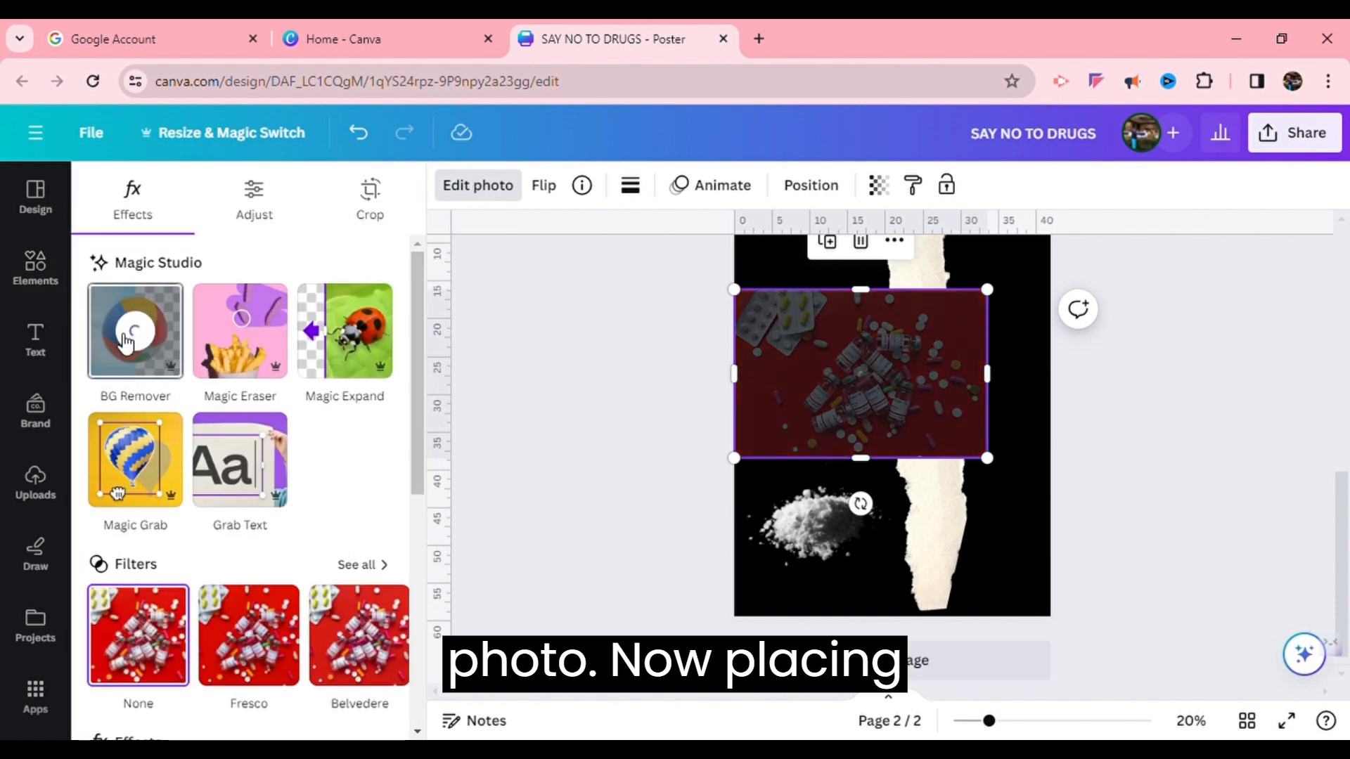
pyautogui.moveTo(830, 550); pyautogui.dragTo(847, 594)
pyautogui.moveTo(958, 293); pyautogui.dragTo(856, 310)
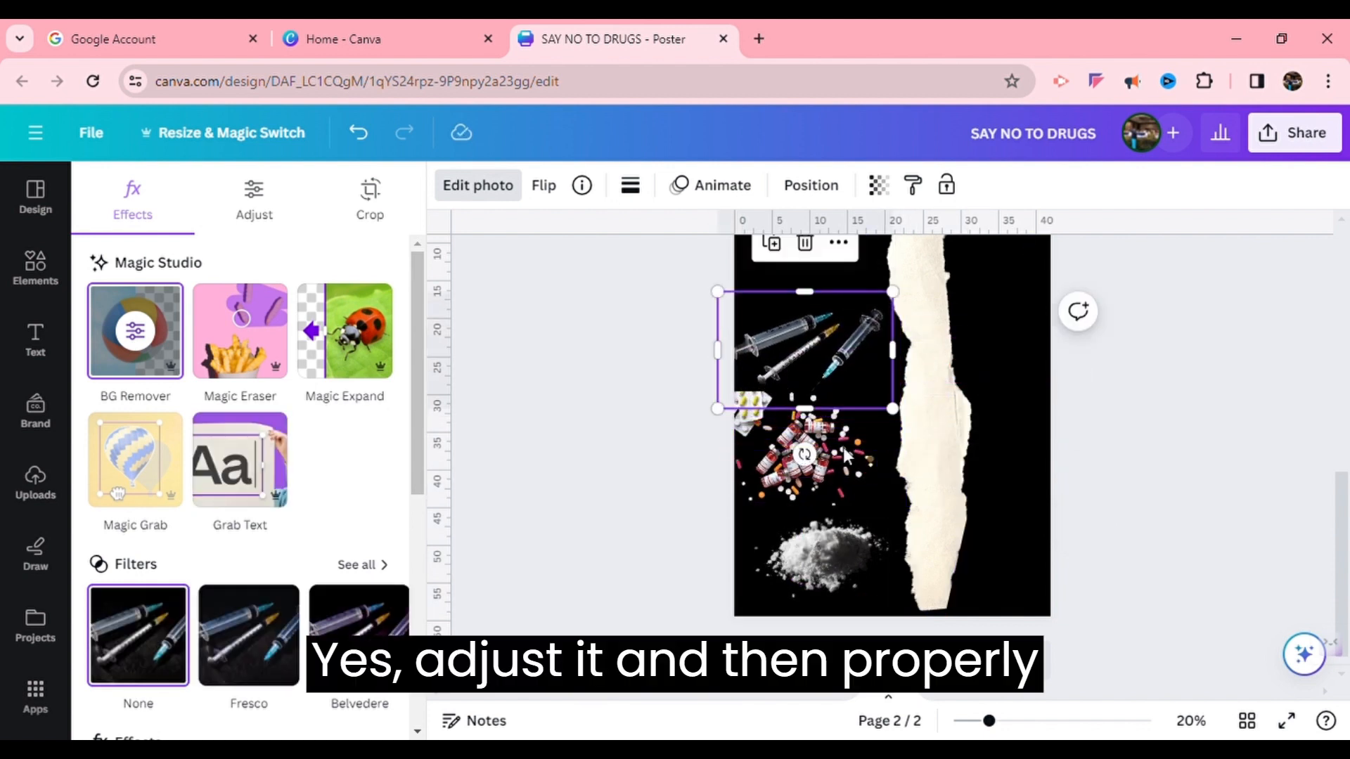
pyautogui.moveTo(854, 457); pyautogui.dragTo(868, 458)
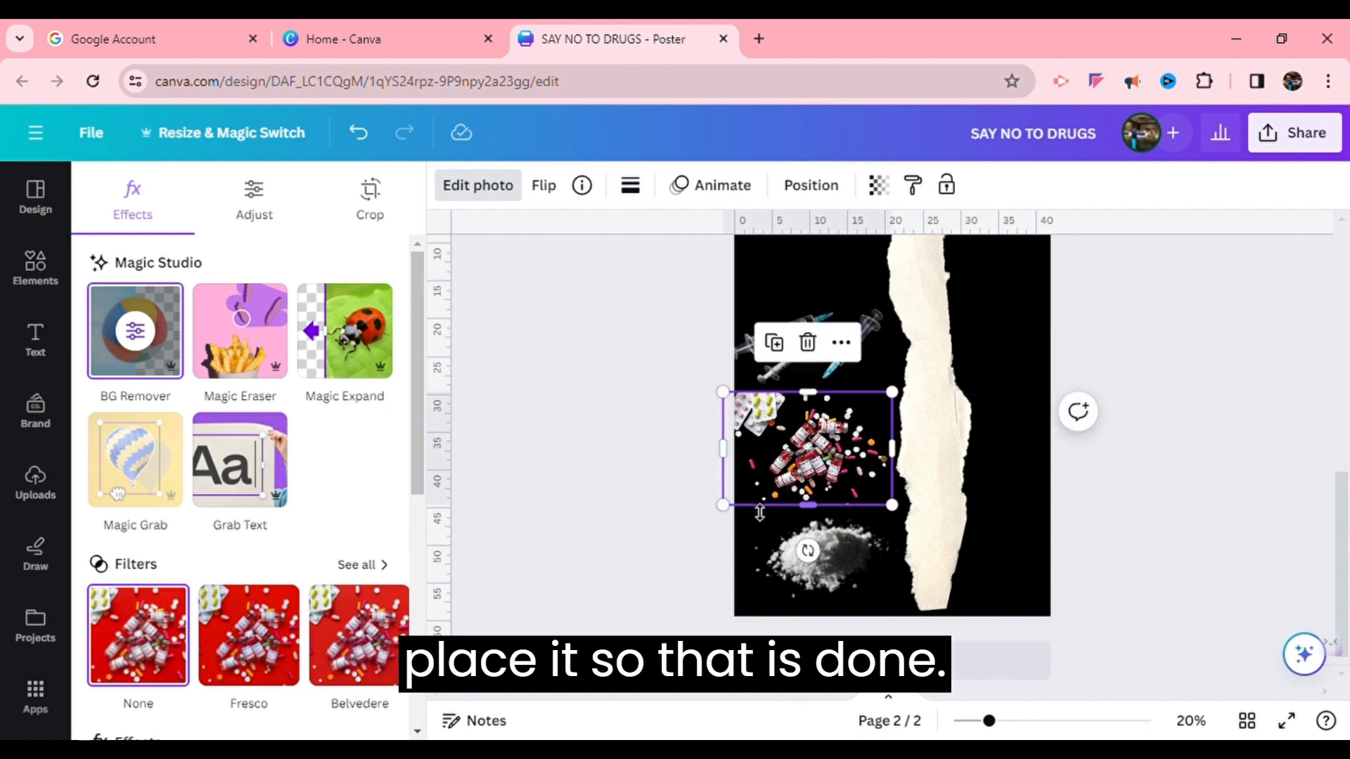
pyautogui.moveTo(734, 516); pyautogui.dragTo(746, 514)
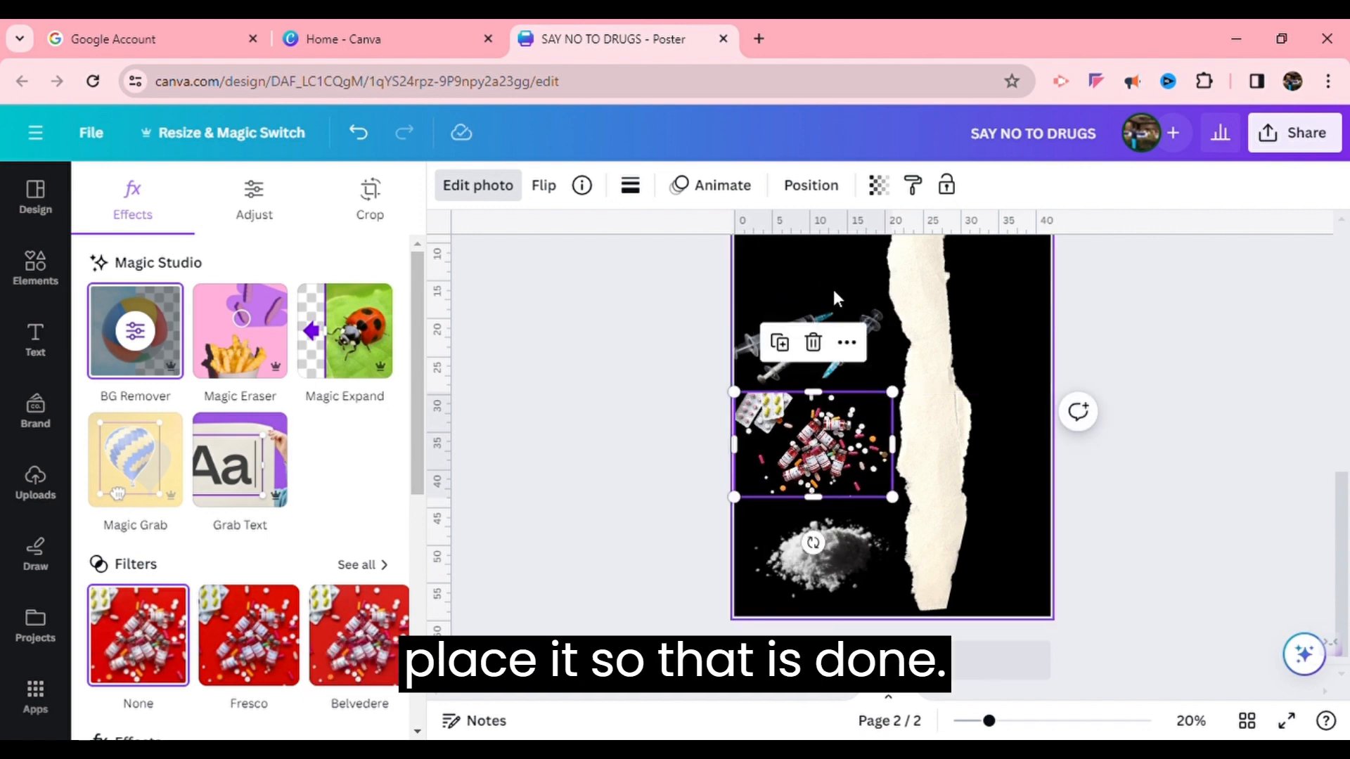
# Search graphics for "no", add a red X mark, and enlarge it in the page's upper left corner
pyautogui.click(843, 301)
pyautogui.click(35, 267)
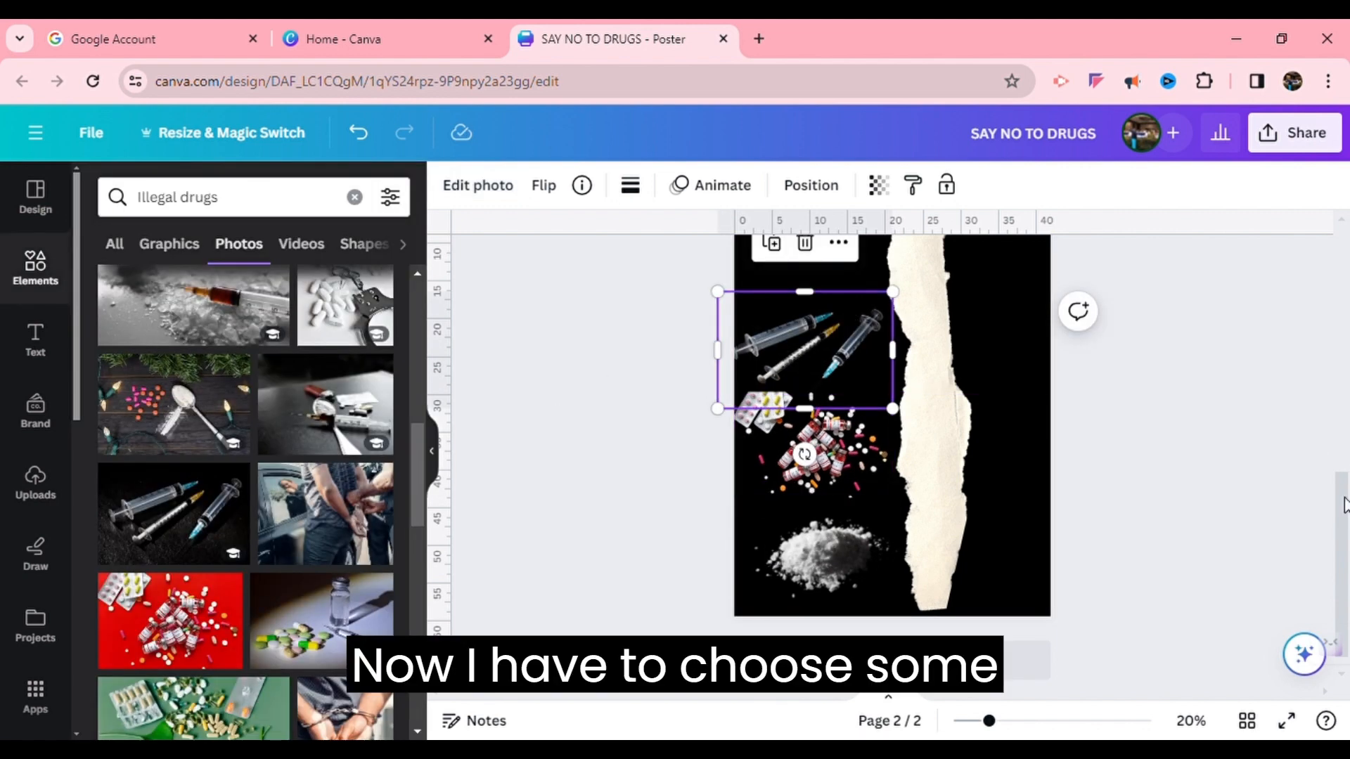
pyautogui.moveTo(1344, 498)
pyautogui.mouseDown()
pyautogui.moveTo(1313, 427)
pyautogui.moveTo(1344, 492)
pyautogui.mouseUp()
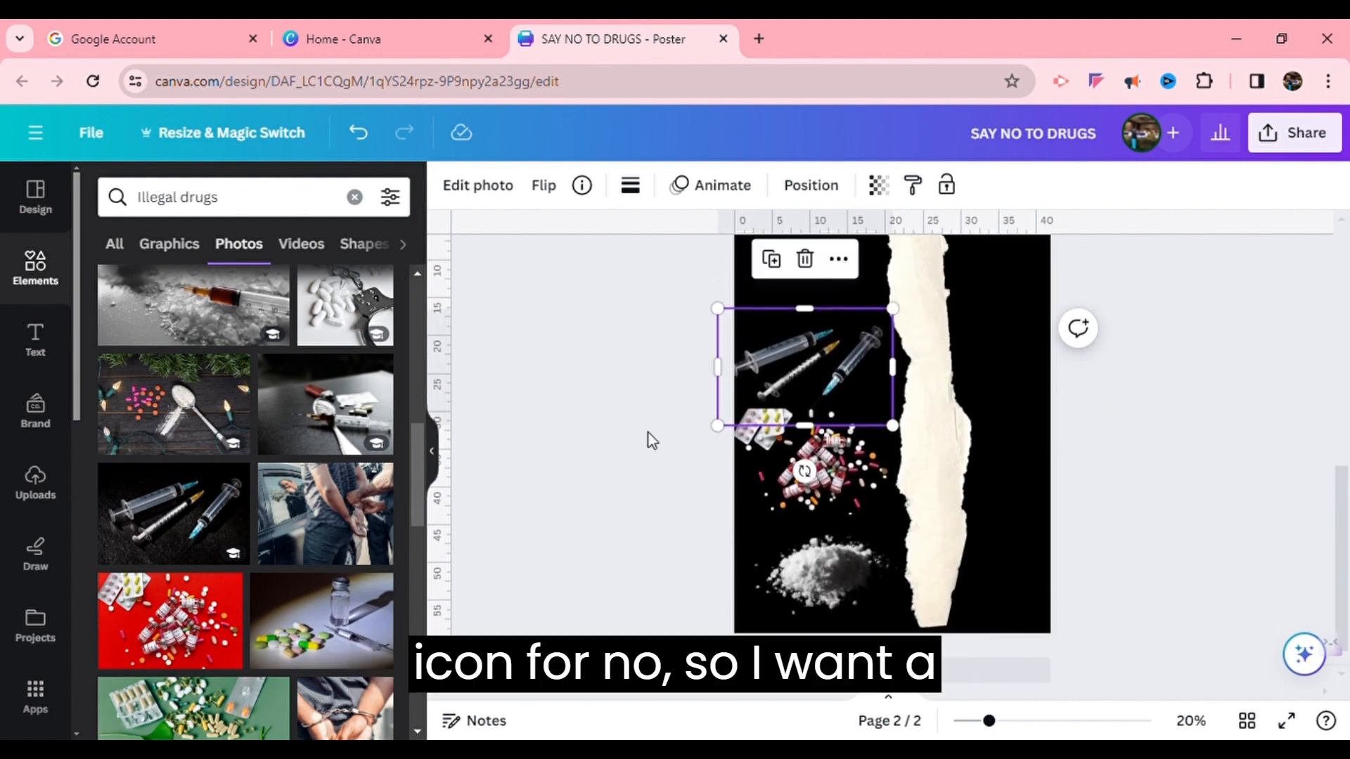
pyautogui.click(46, 284)
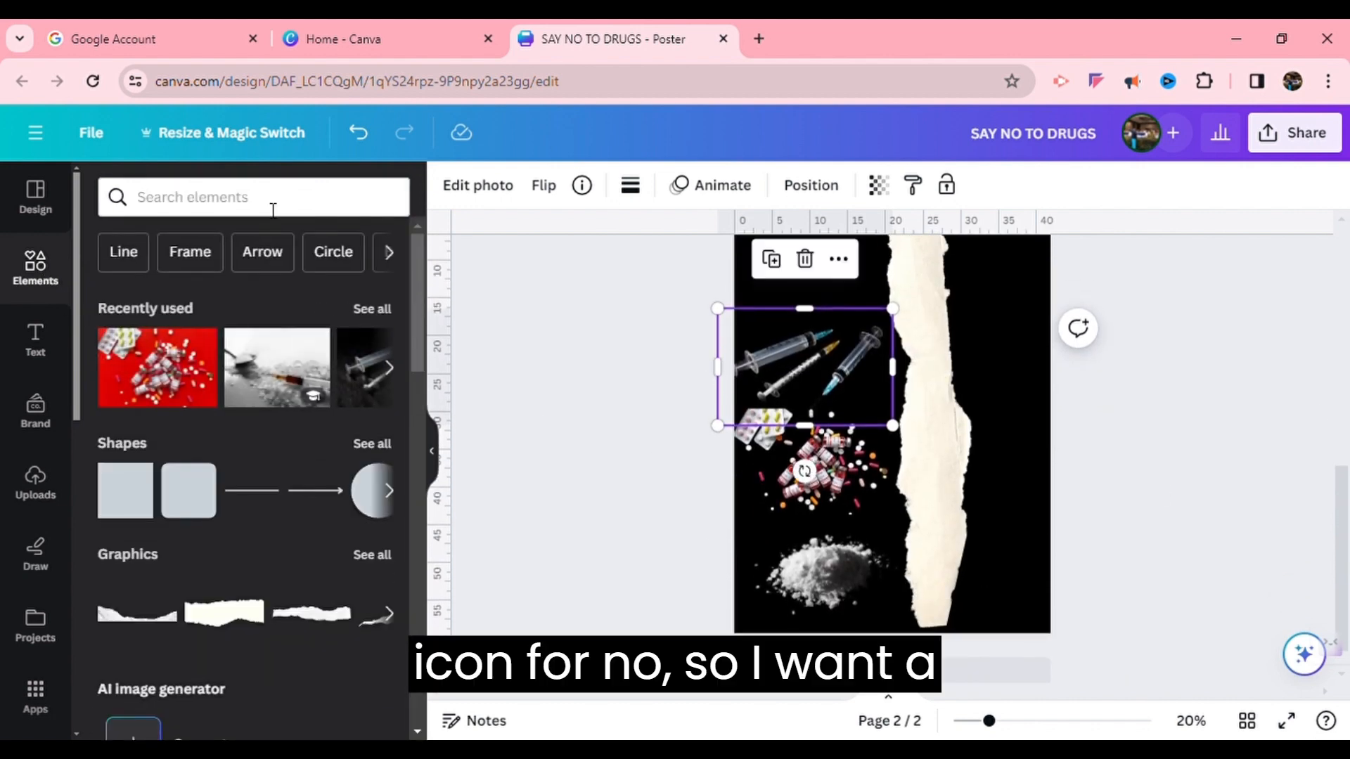
pyautogui.click(273, 204)
pyautogui.write('no')
pyautogui.press('Return')
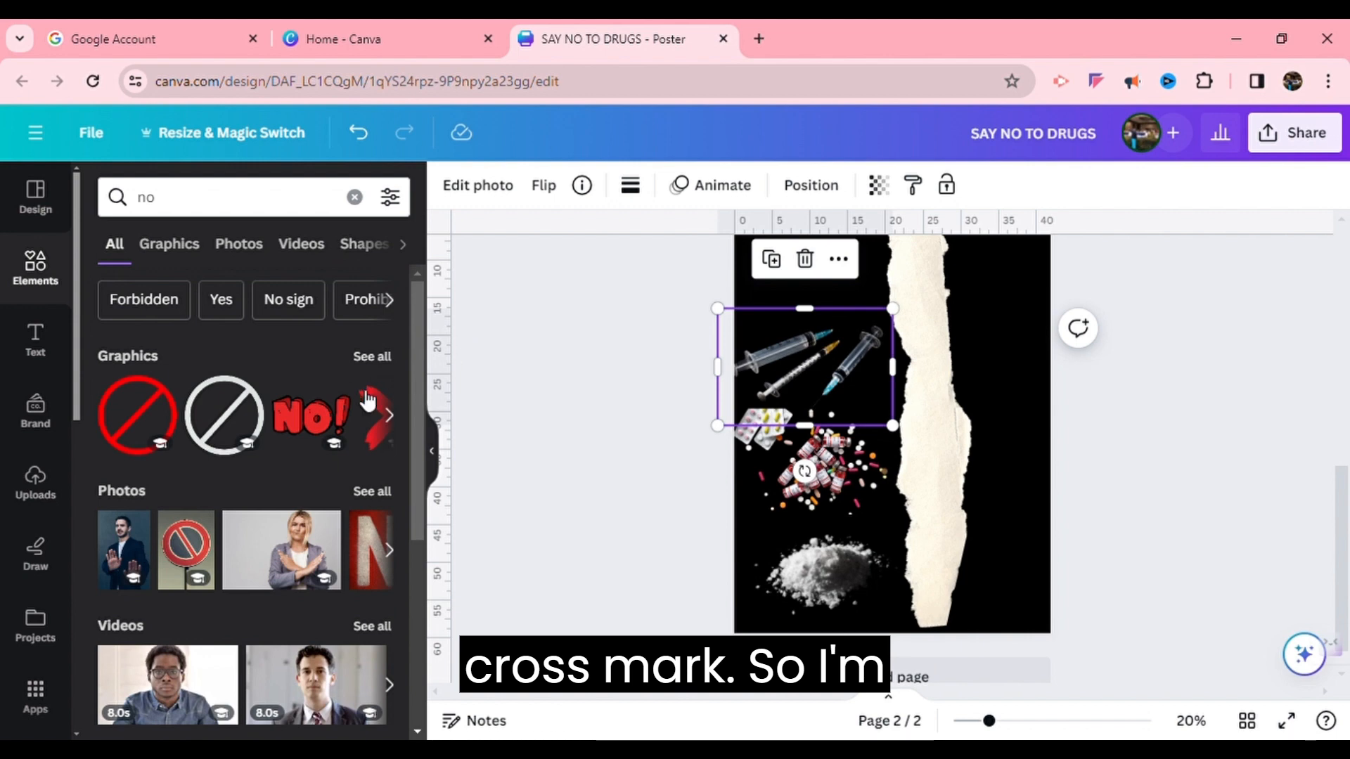
pyautogui.click(373, 357)
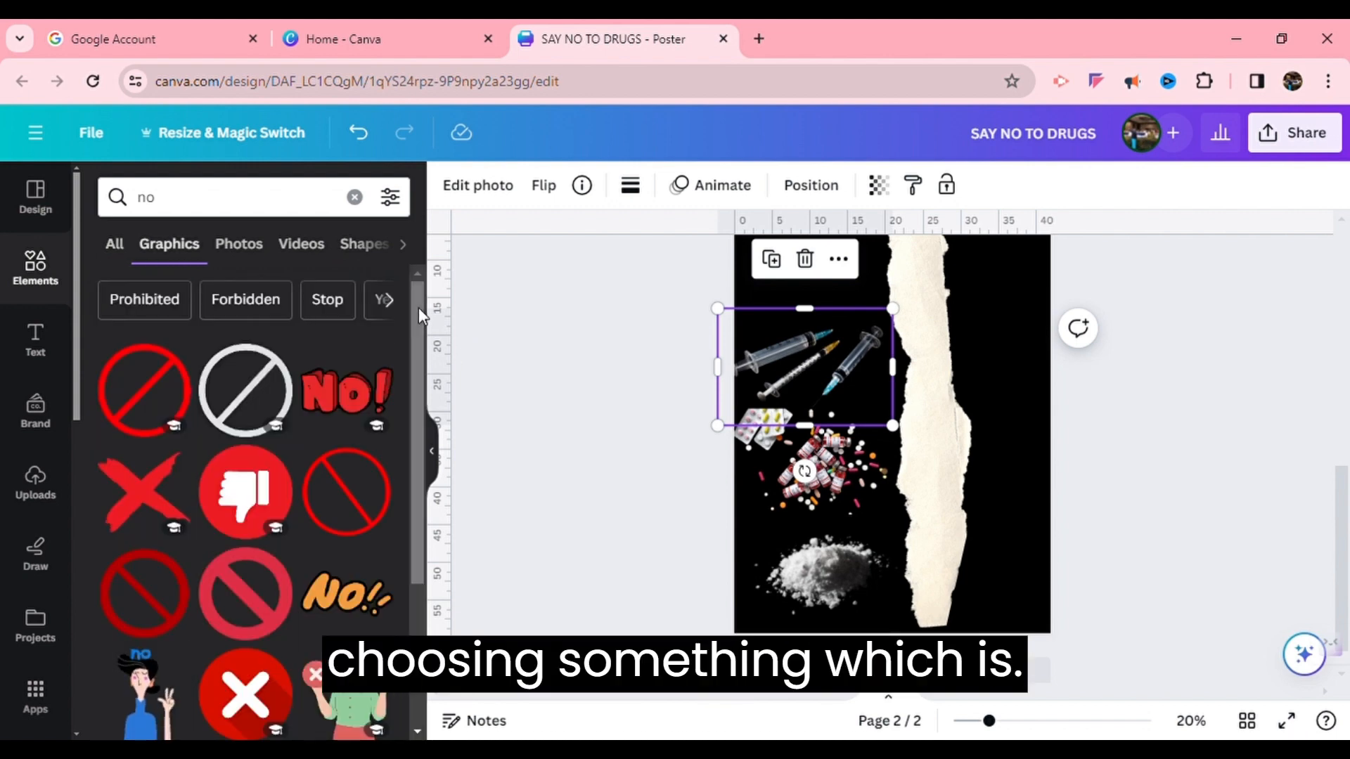
pyautogui.scroll(-2, 419, 306)
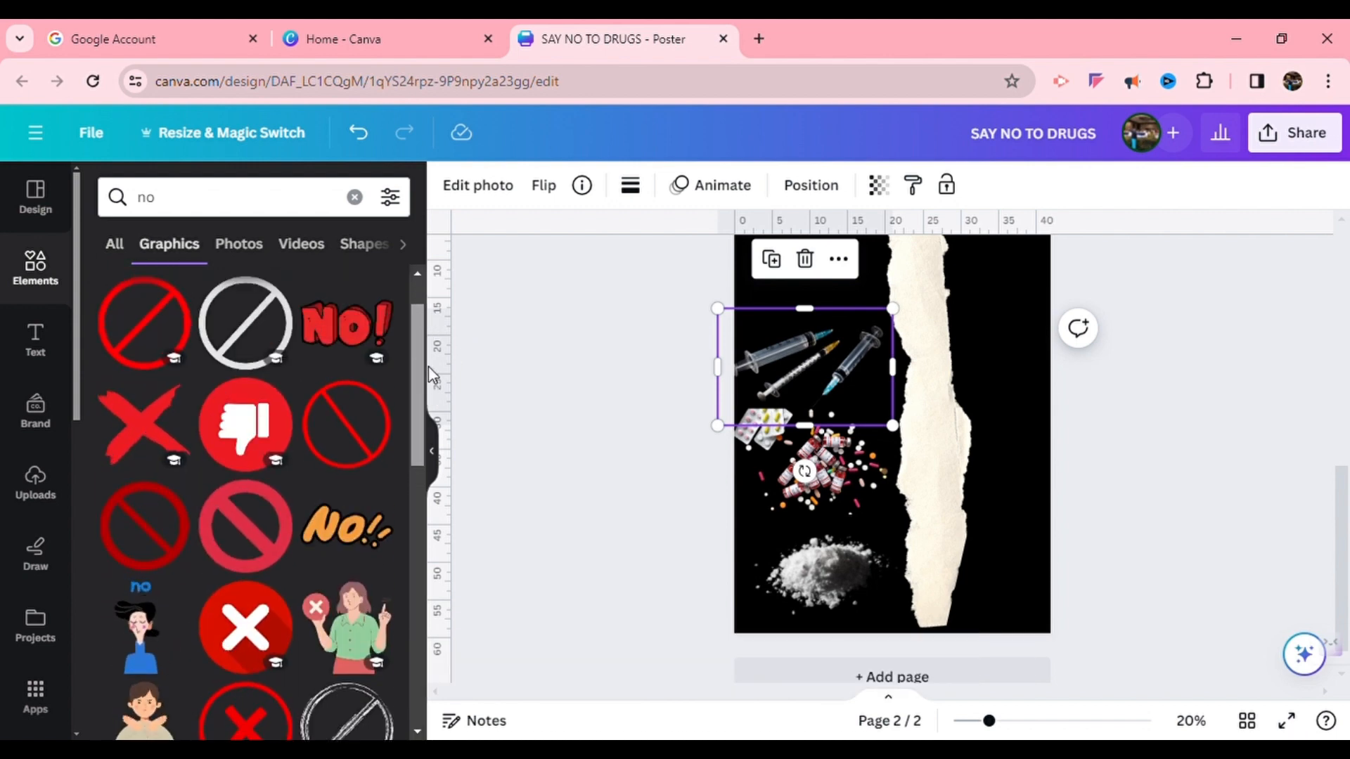
pyautogui.moveTo(433, 373); pyautogui.dragTo(437, 527)
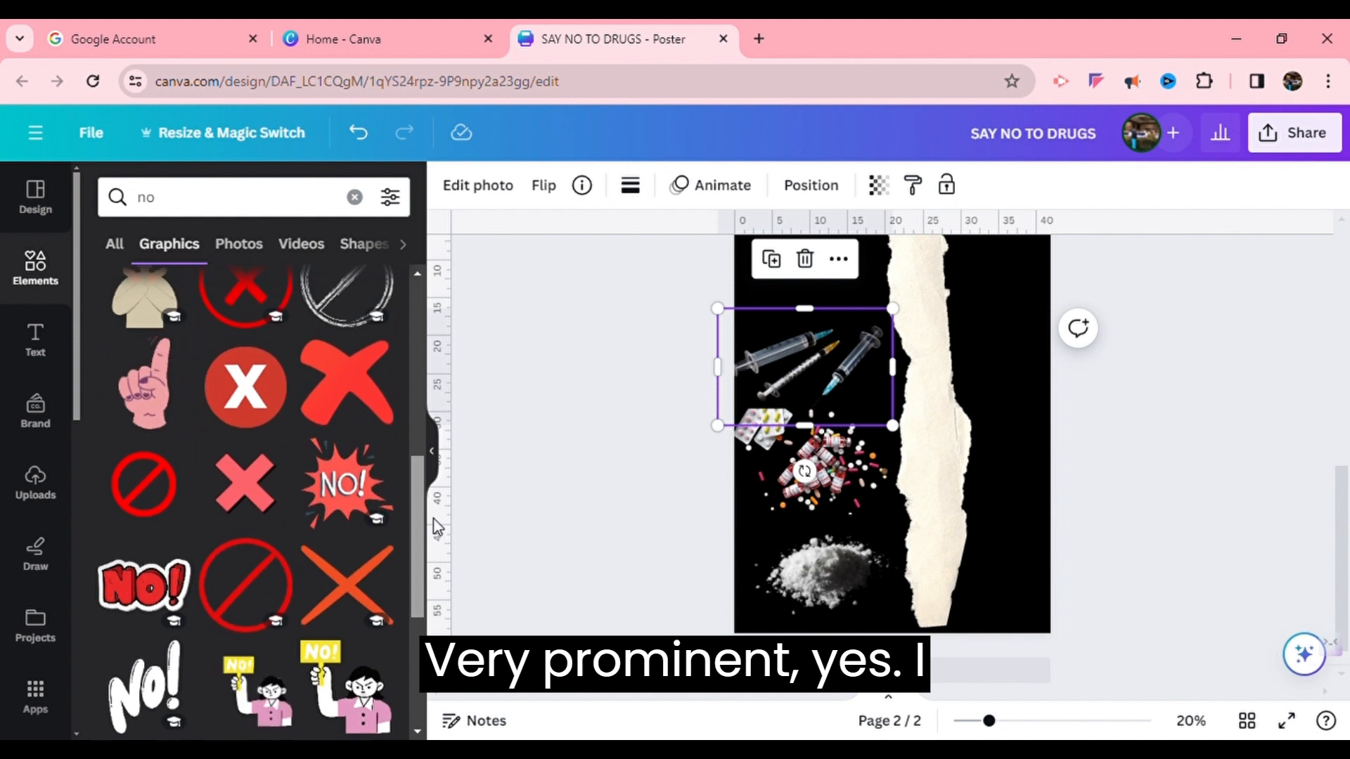
pyautogui.click(345, 397)
pyautogui.moveTo(952, 457); pyautogui.dragTo(847, 331)
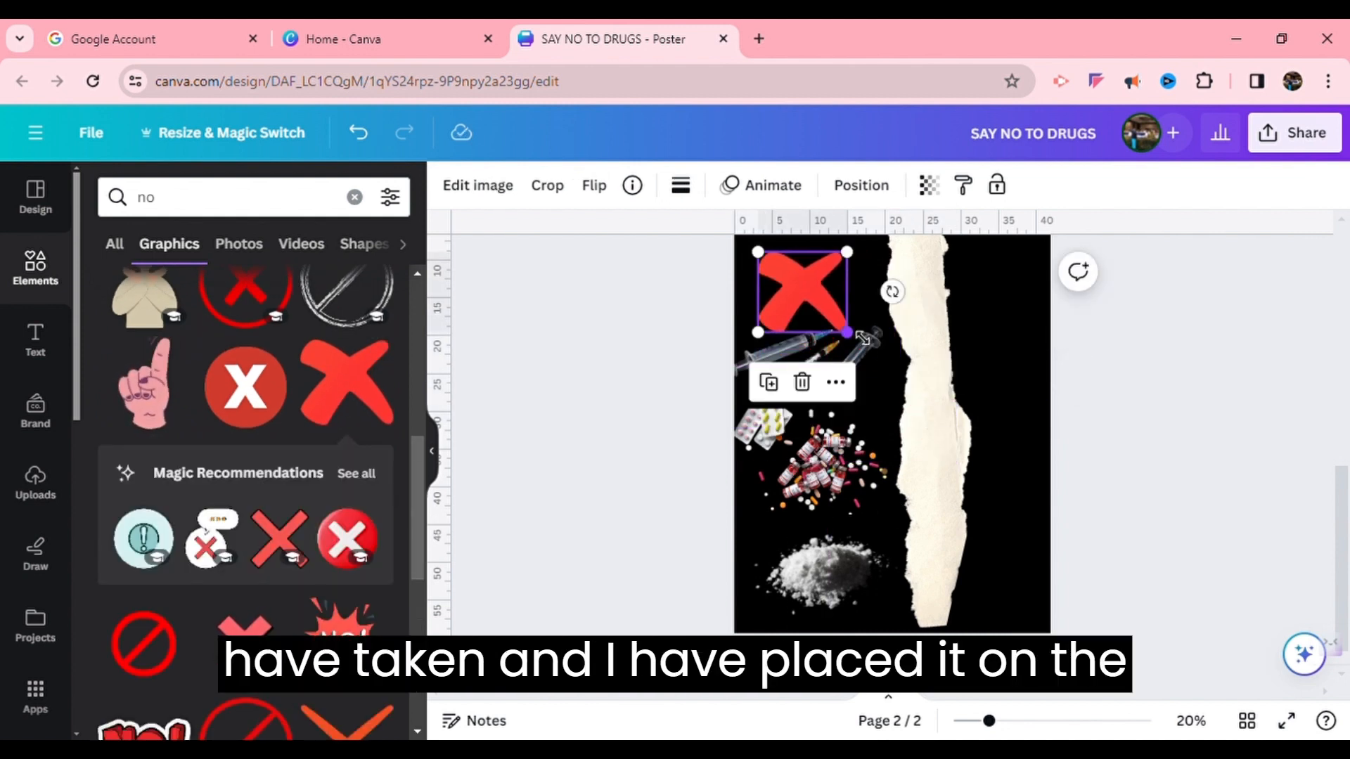
pyautogui.click(874, 362)
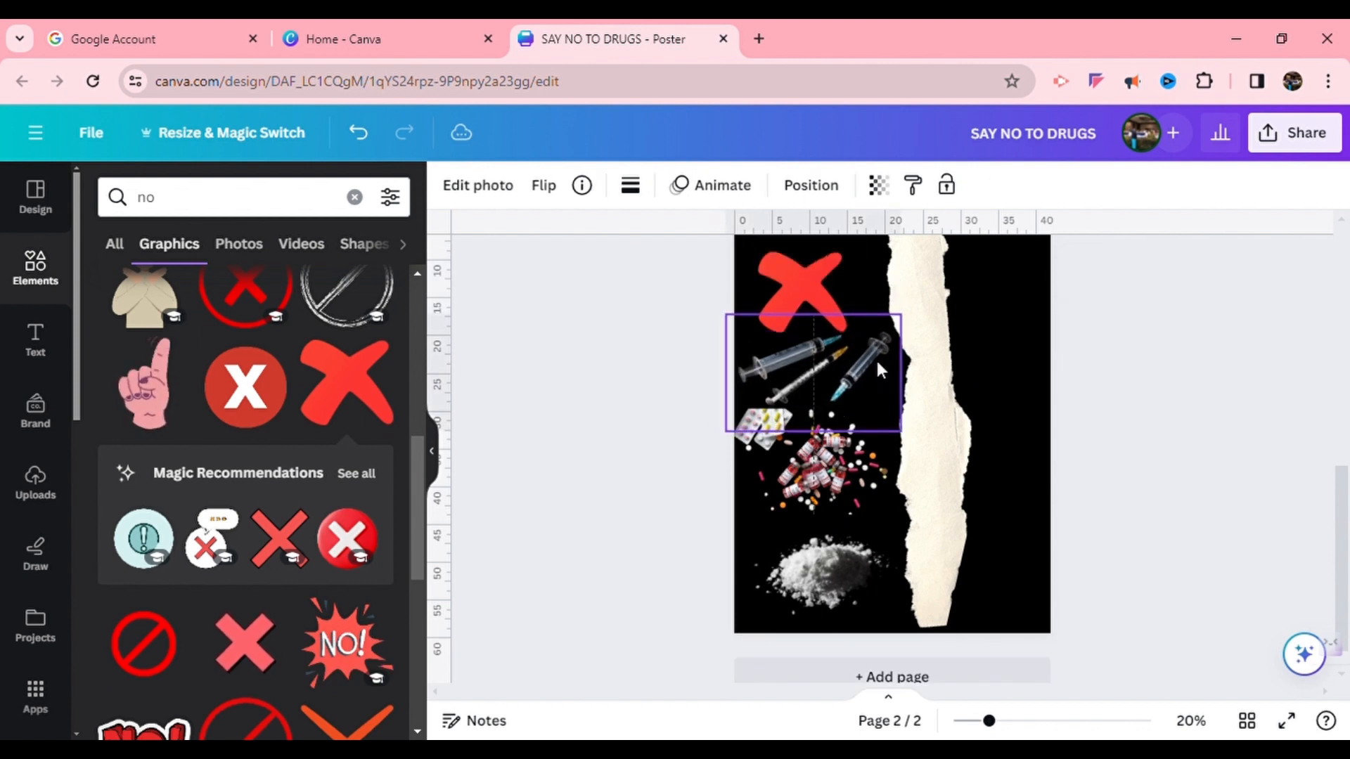
pyautogui.click(808, 281)
pyautogui.moveTo(847, 247); pyautogui.dragTo(880, 253)
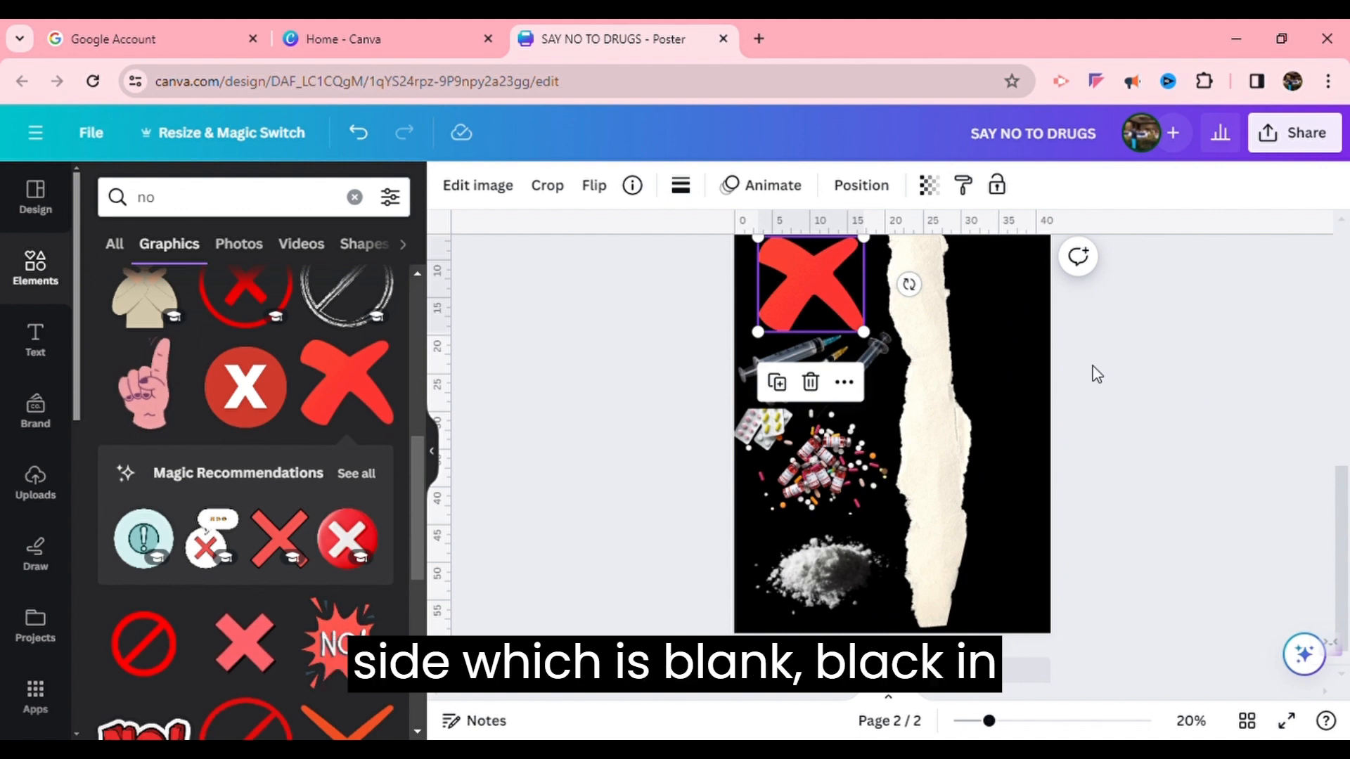
# Add a red rectangle and stretch a copy into a full-height strip along the page's right edge
pyautogui.click(42, 271)
pyautogui.click(227, 204)
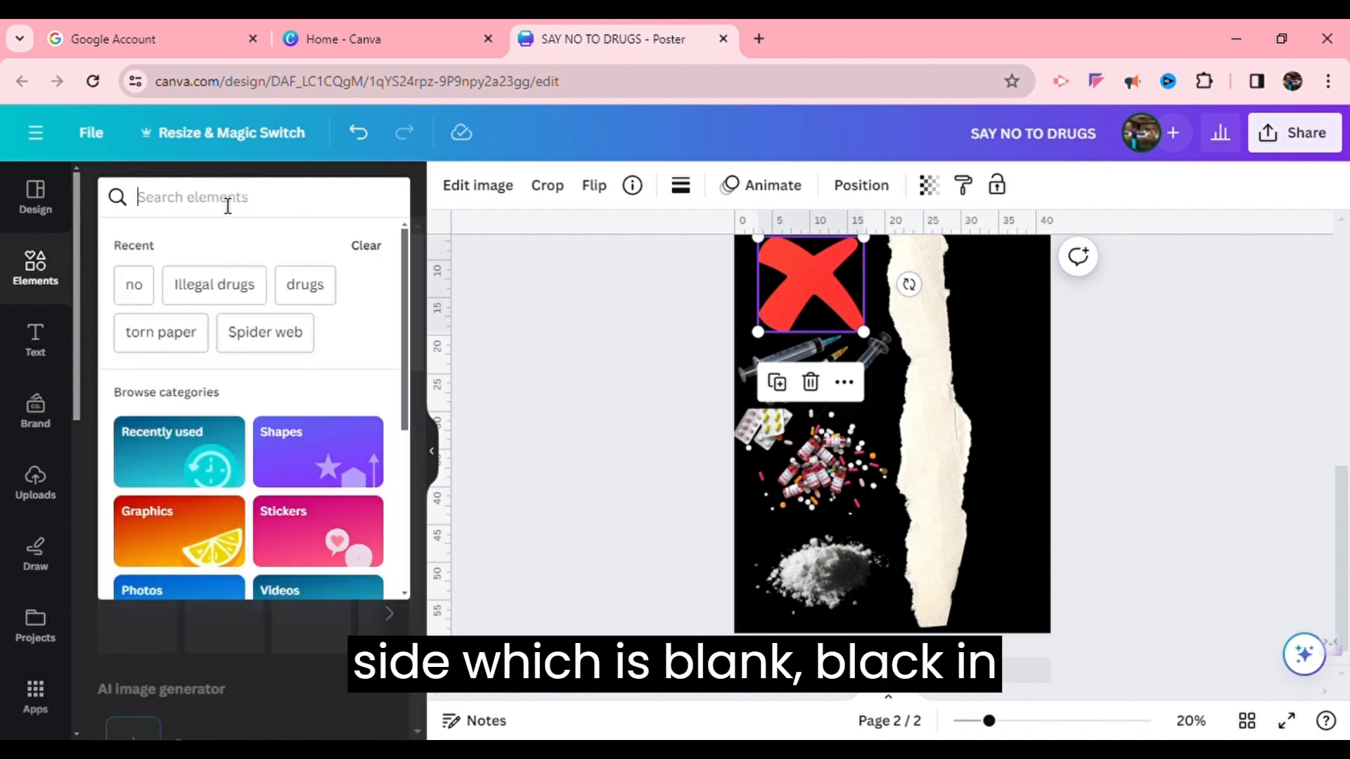
pyautogui.write('rect')
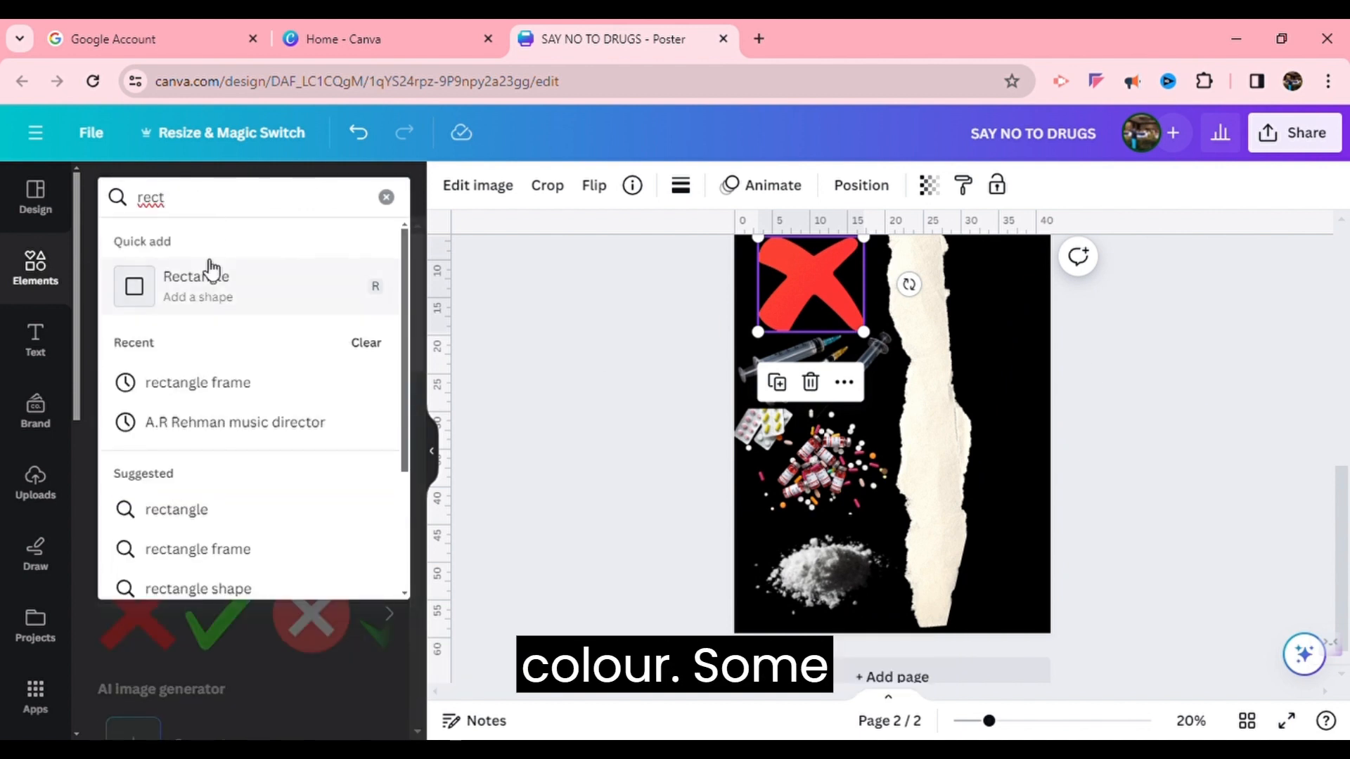
pyautogui.click(213, 283)
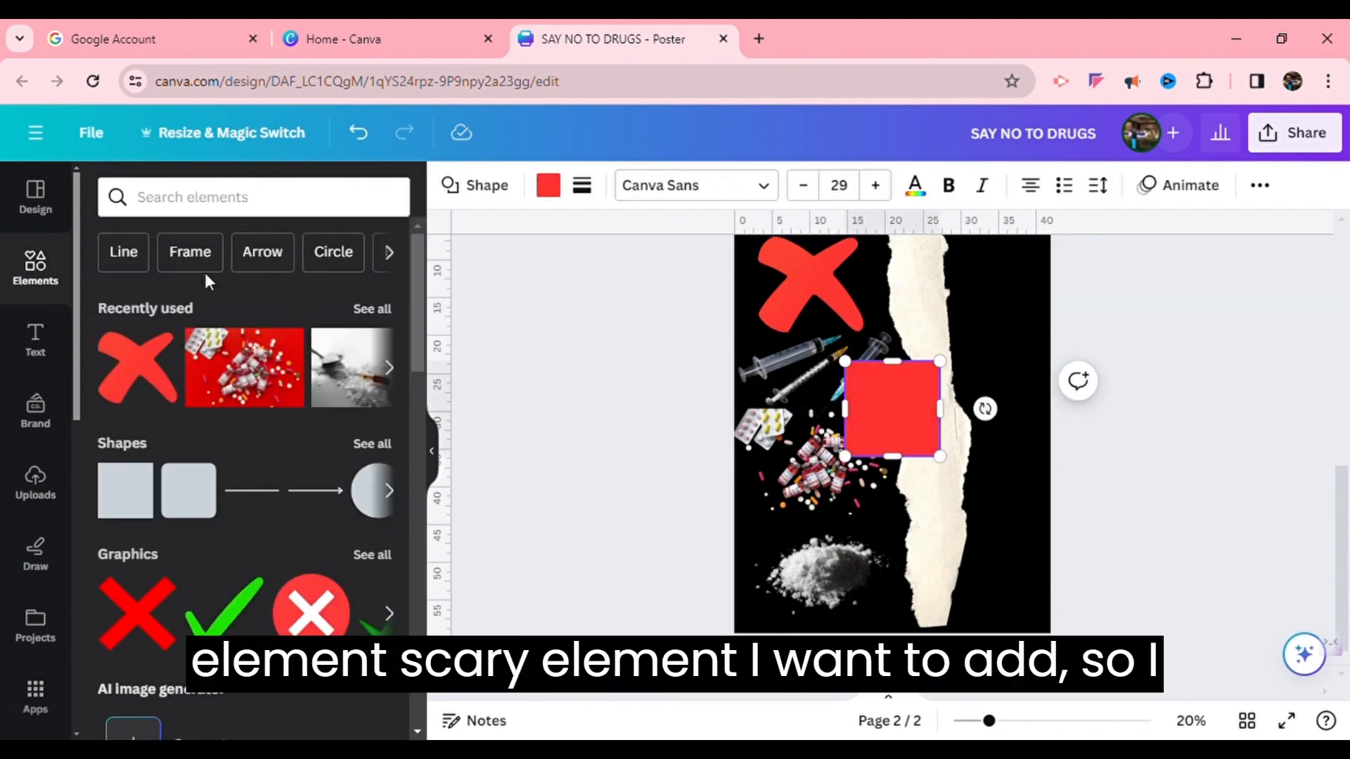
pyautogui.click(234, 197)
pyautogui.write('rect')
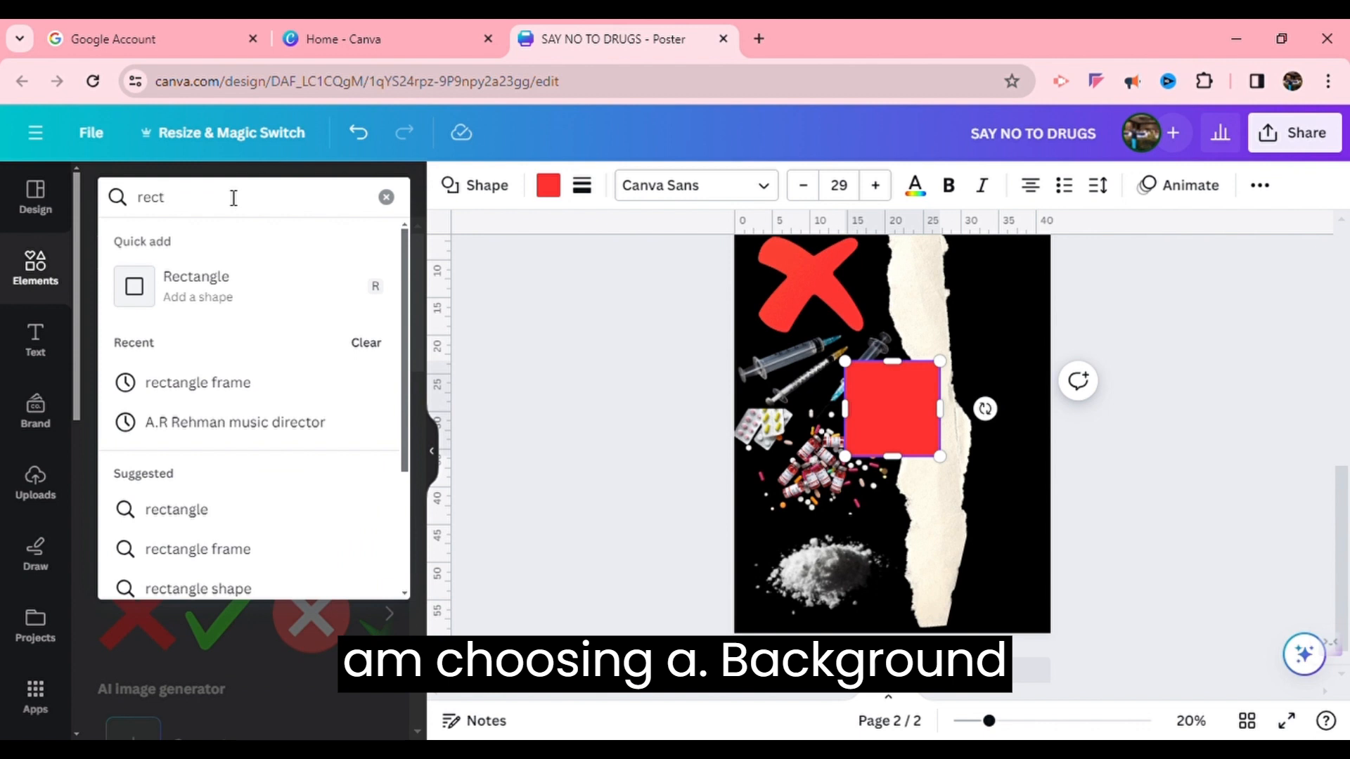
pyautogui.click(220, 299)
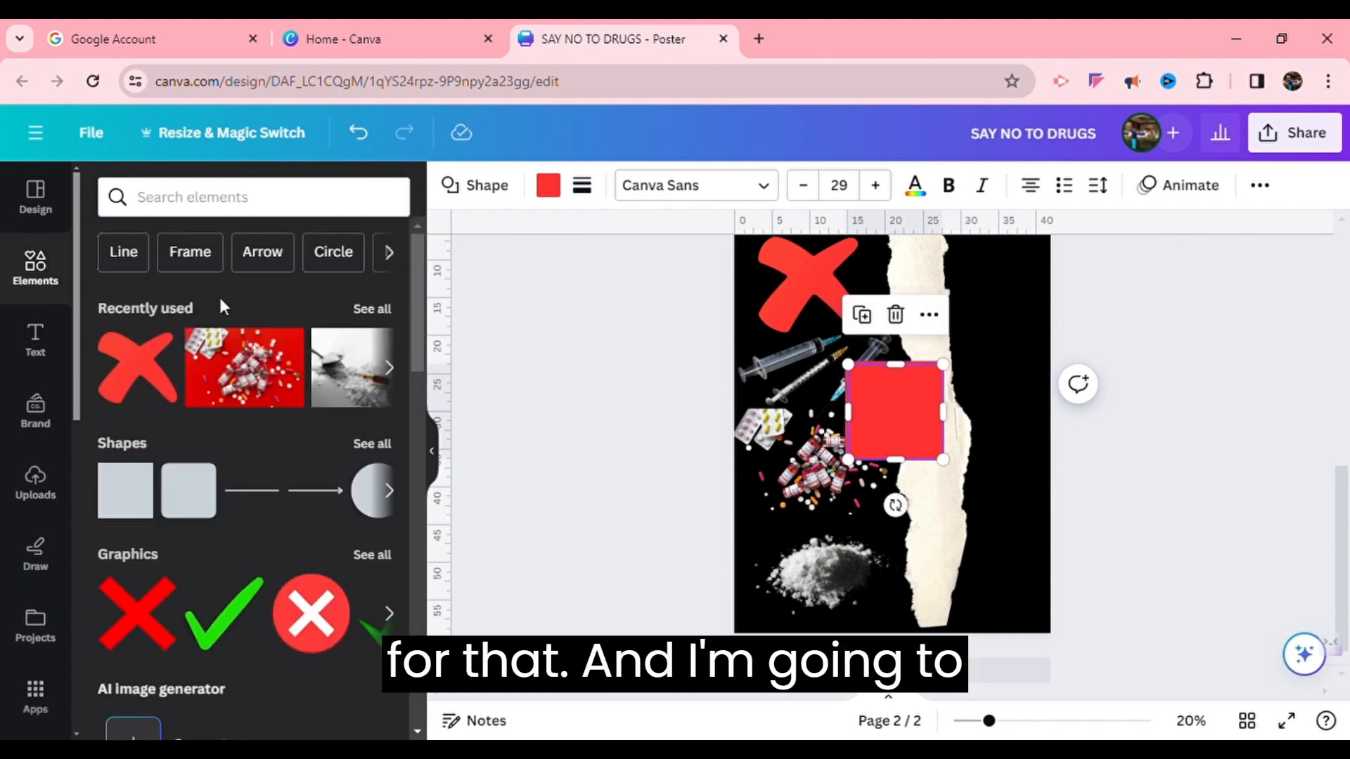
pyautogui.hotkey('ctrl', 'd')
pyautogui.moveTo(898, 403); pyautogui.dragTo(1015, 289)
pyautogui.moveTo(1020, 339); pyautogui.dragTo(1068, 636)
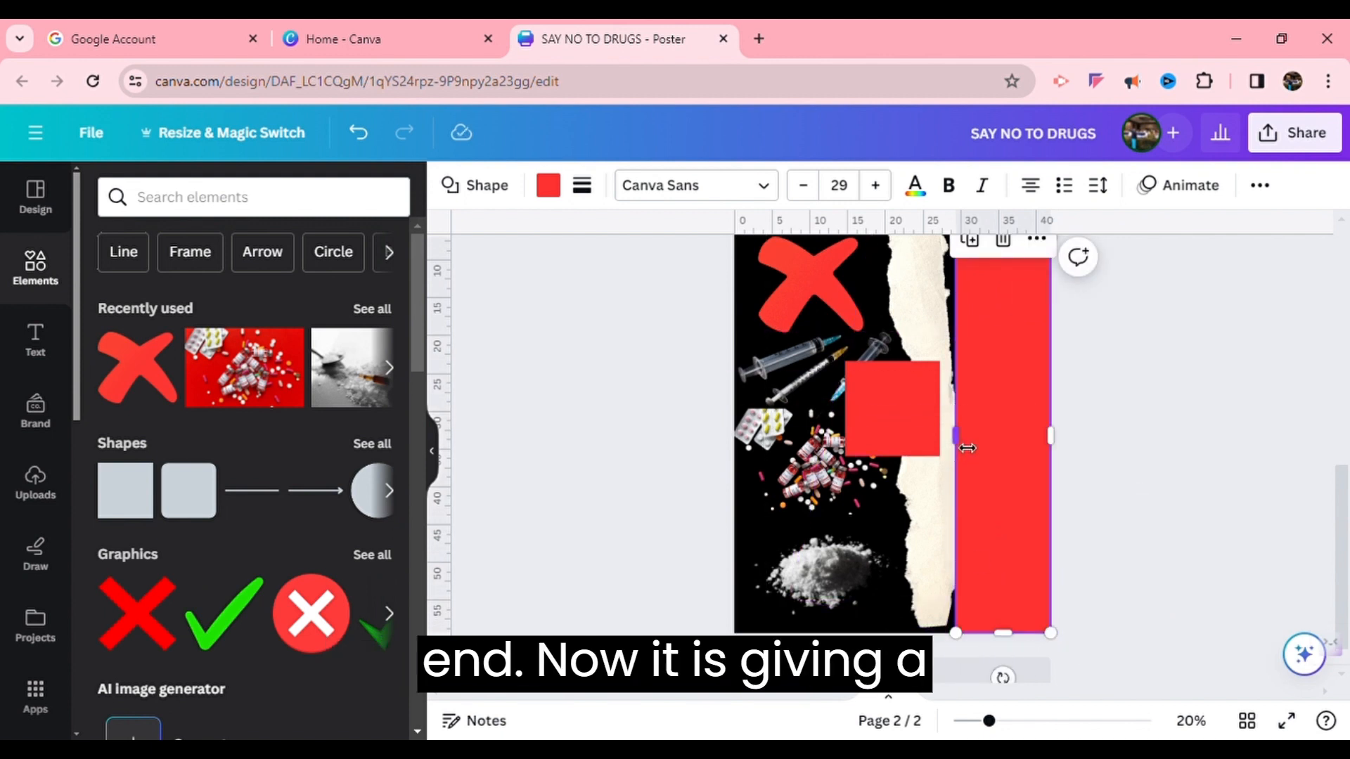
pyautogui.moveTo(967, 448); pyautogui.dragTo(1067, 450)
# Delete the leftover red square from the middle of the page
pyautogui.click(899, 297)
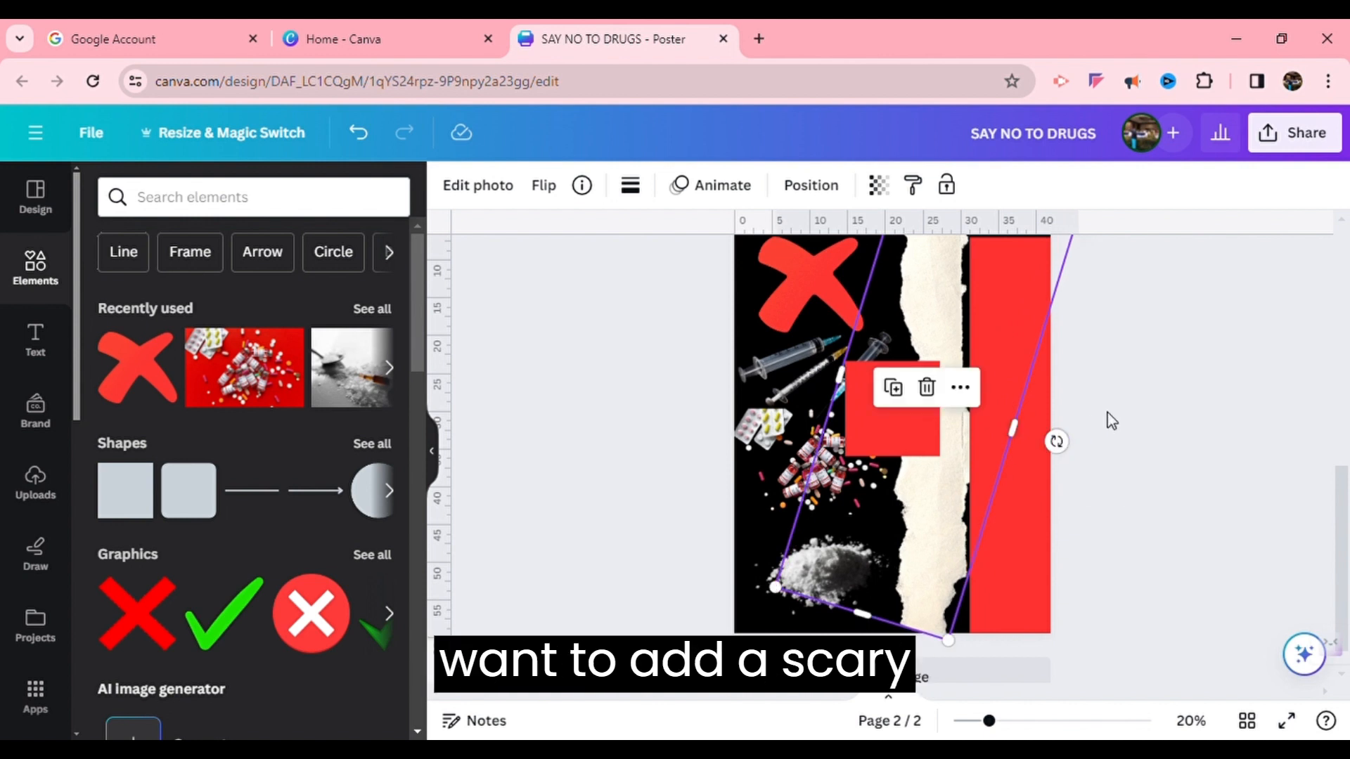
pyautogui.click(1107, 413)
pyautogui.click(915, 414)
pyautogui.press('Delete')
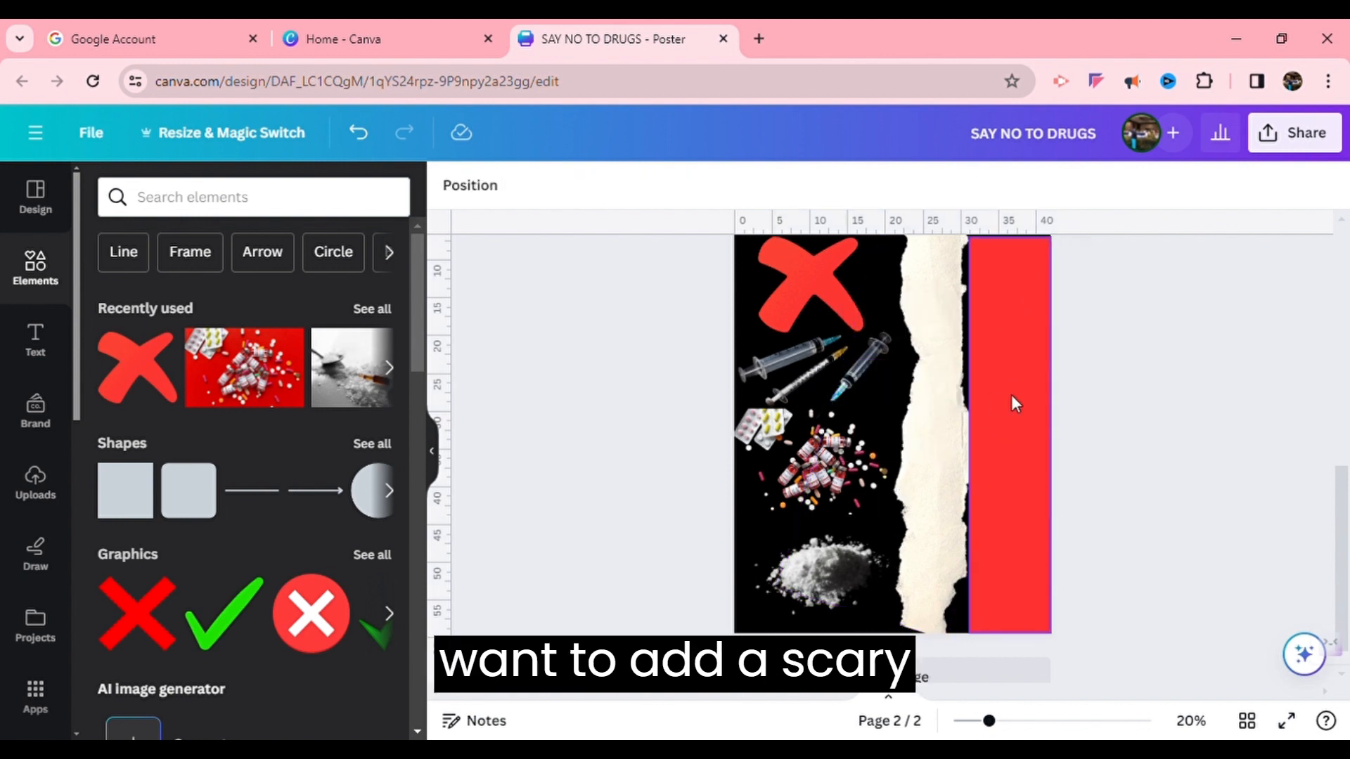
# Search graphics for Spider web and place a resized web graphic at the top of the red strip
pyautogui.click(251, 199)
pyautogui.write('sp')
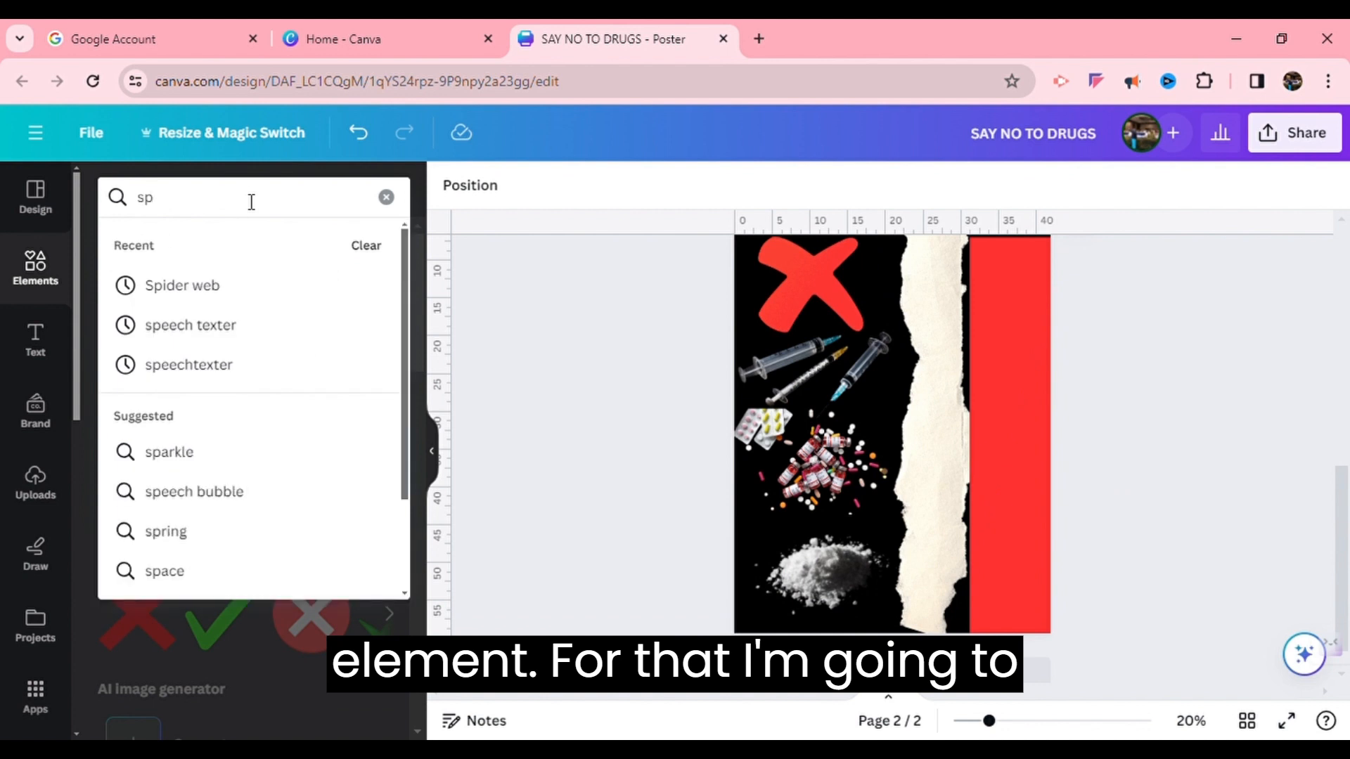
pyautogui.click(265, 288)
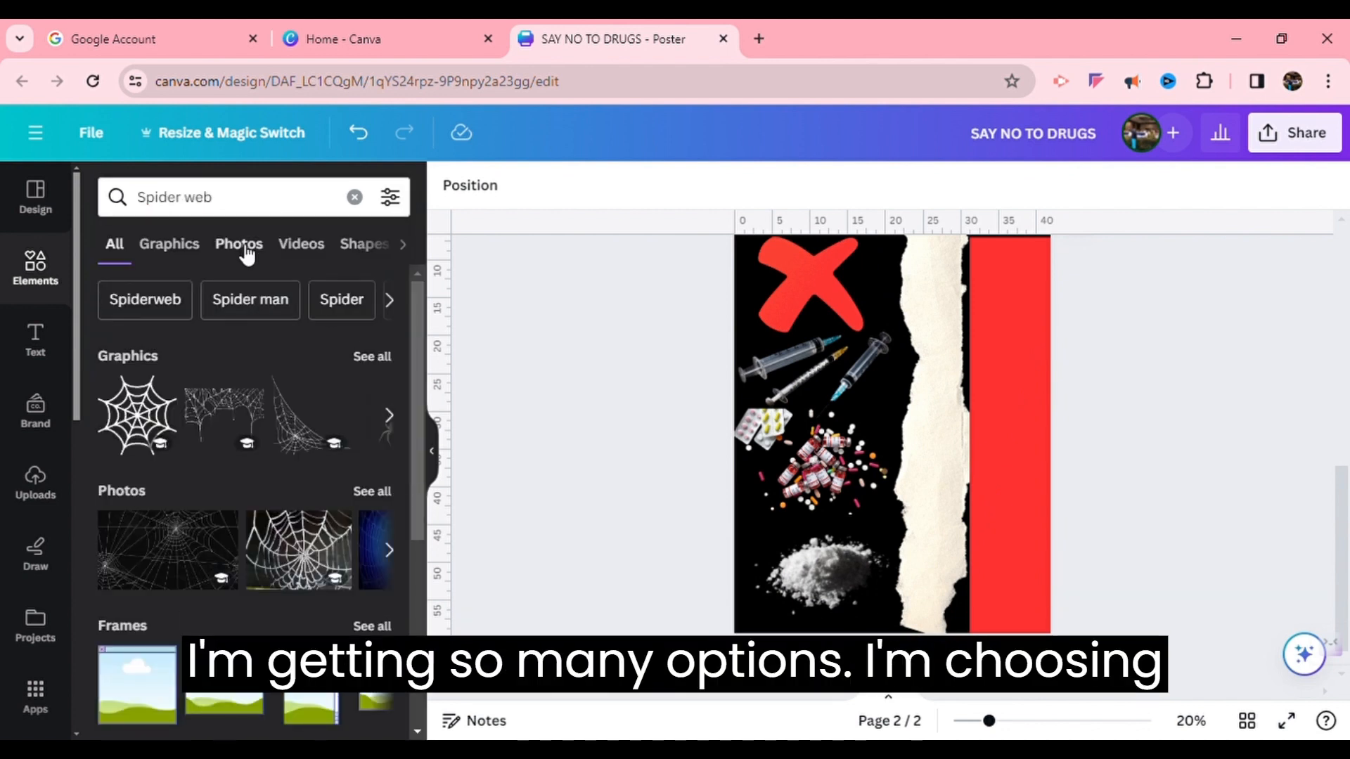
pyautogui.click(389, 360)
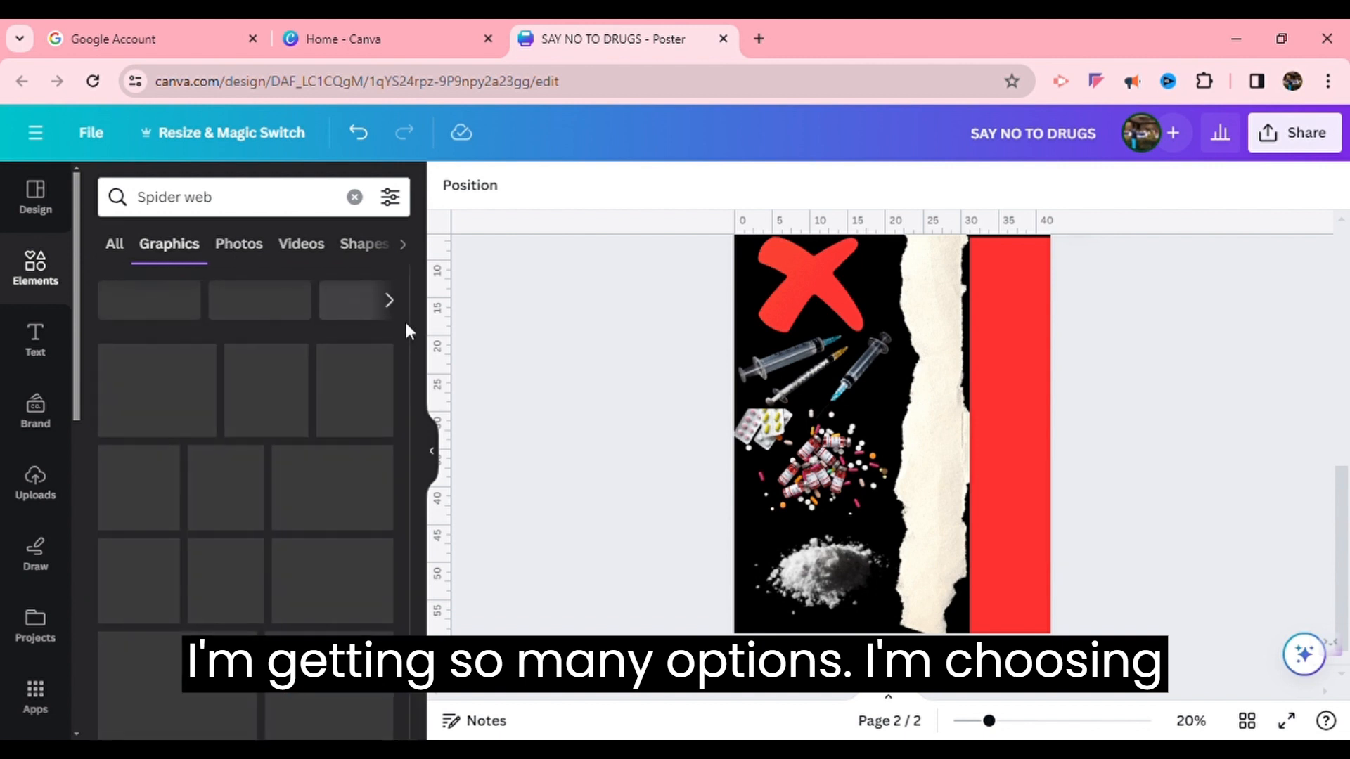
pyautogui.click(366, 487)
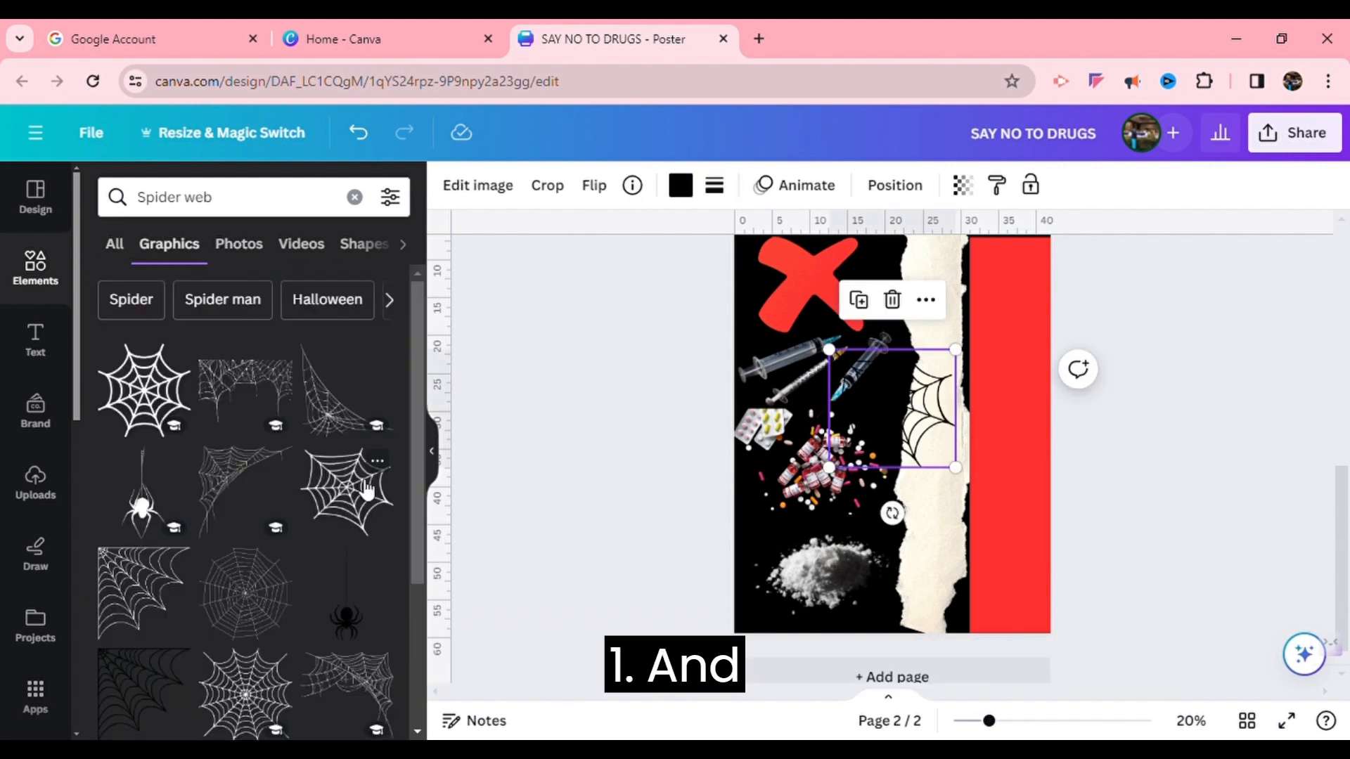
pyautogui.moveTo(941, 415); pyautogui.dragTo(1066, 310)
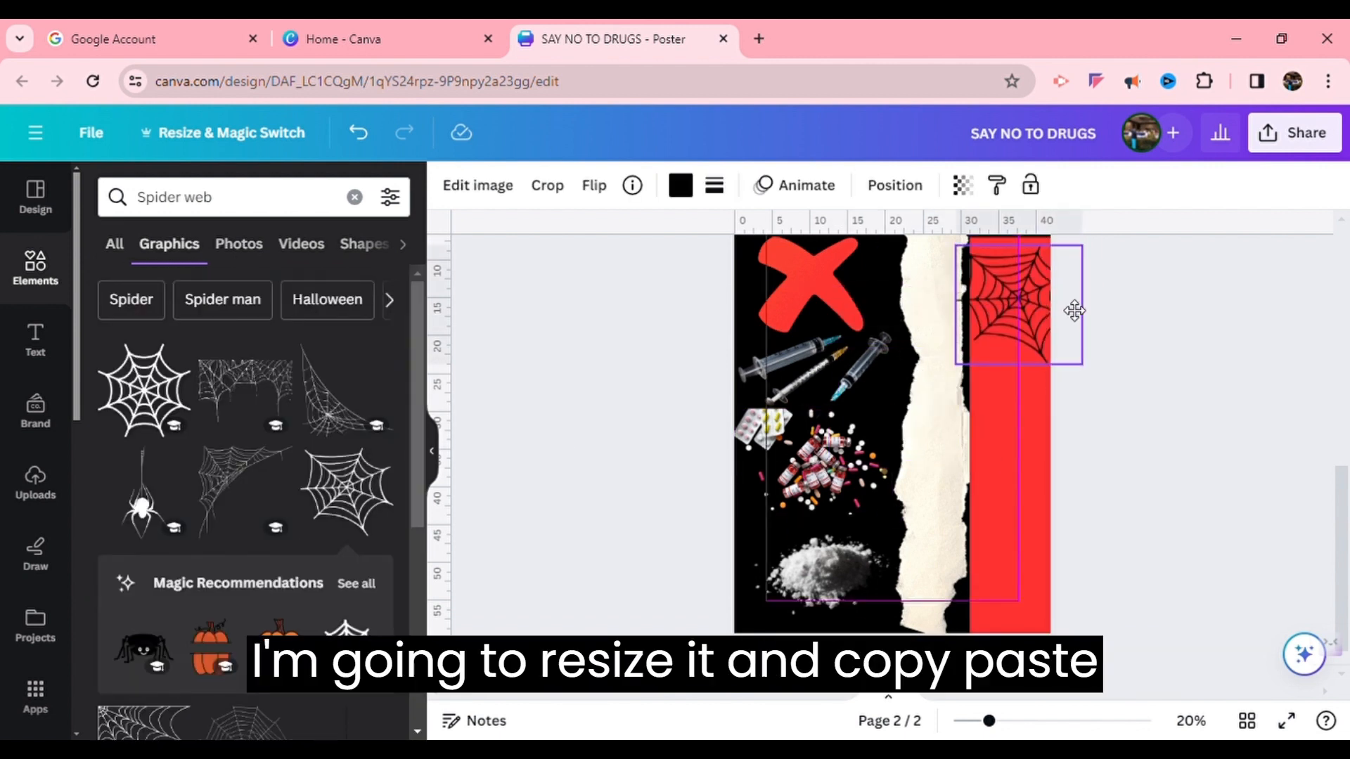
pyautogui.moveTo(1088, 372); pyautogui.dragTo(1041, 366)
pyautogui.click(979, 386)
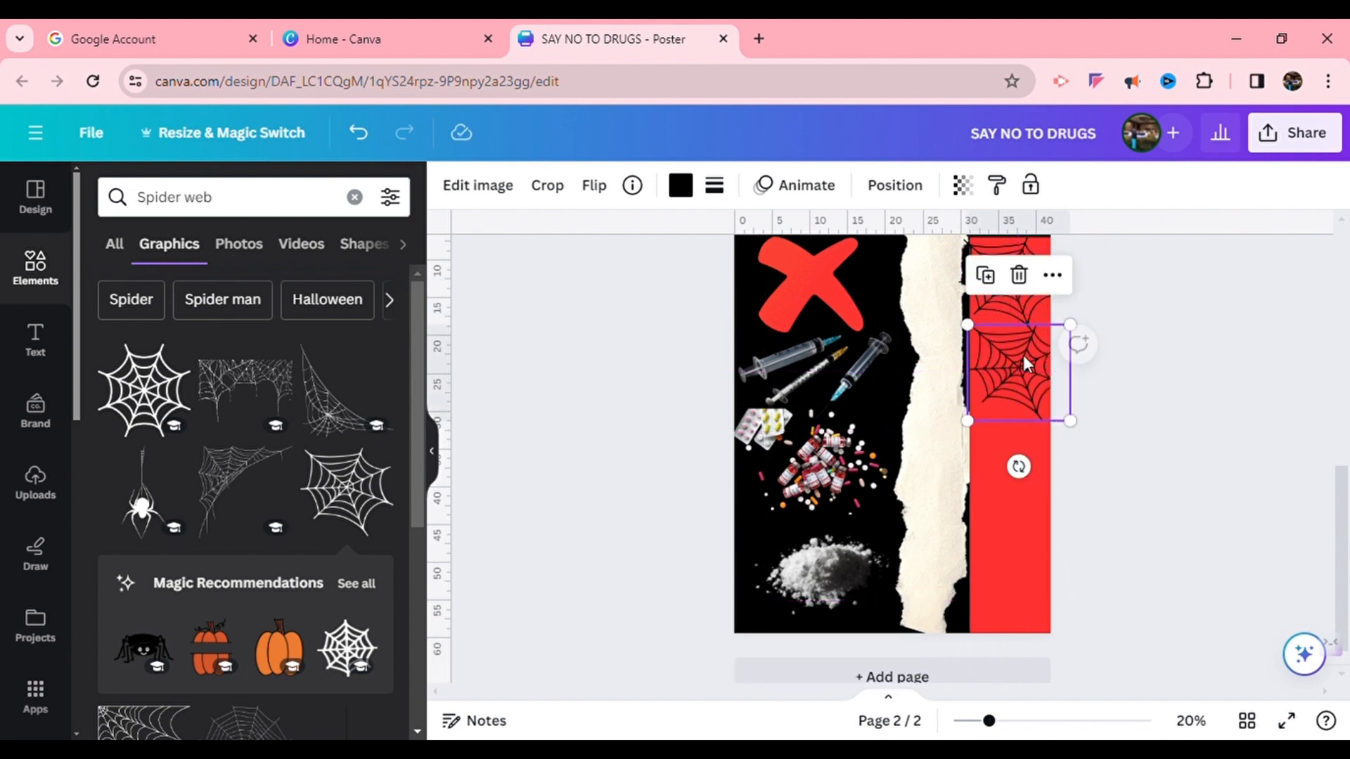
# Duplicate the spider web repeatedly and stack the copies down the red strip until it is covered
pyautogui.moveTo(1086, 424); pyautogui.dragTo(1061, 422)
pyautogui.click(1027, 309)
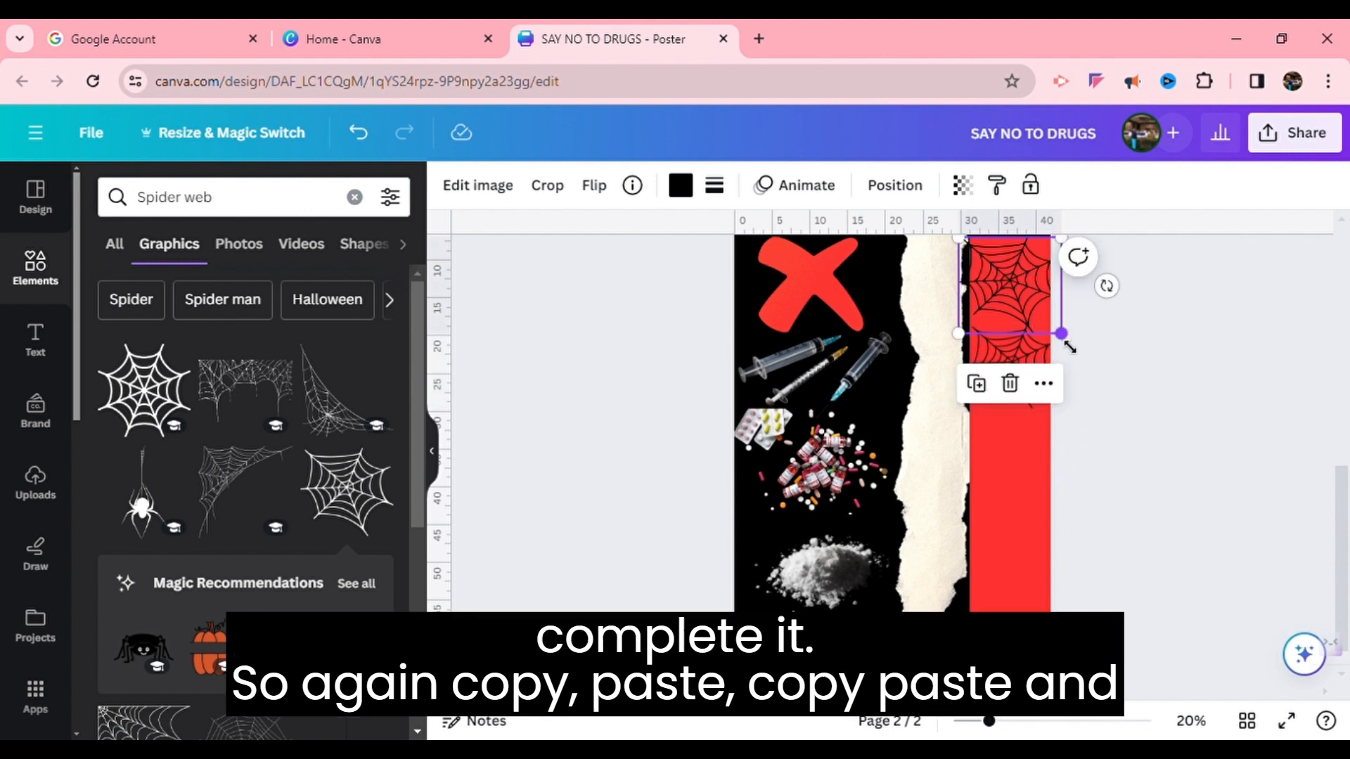
pyautogui.moveTo(1051, 325); pyautogui.dragTo(1054, 344)
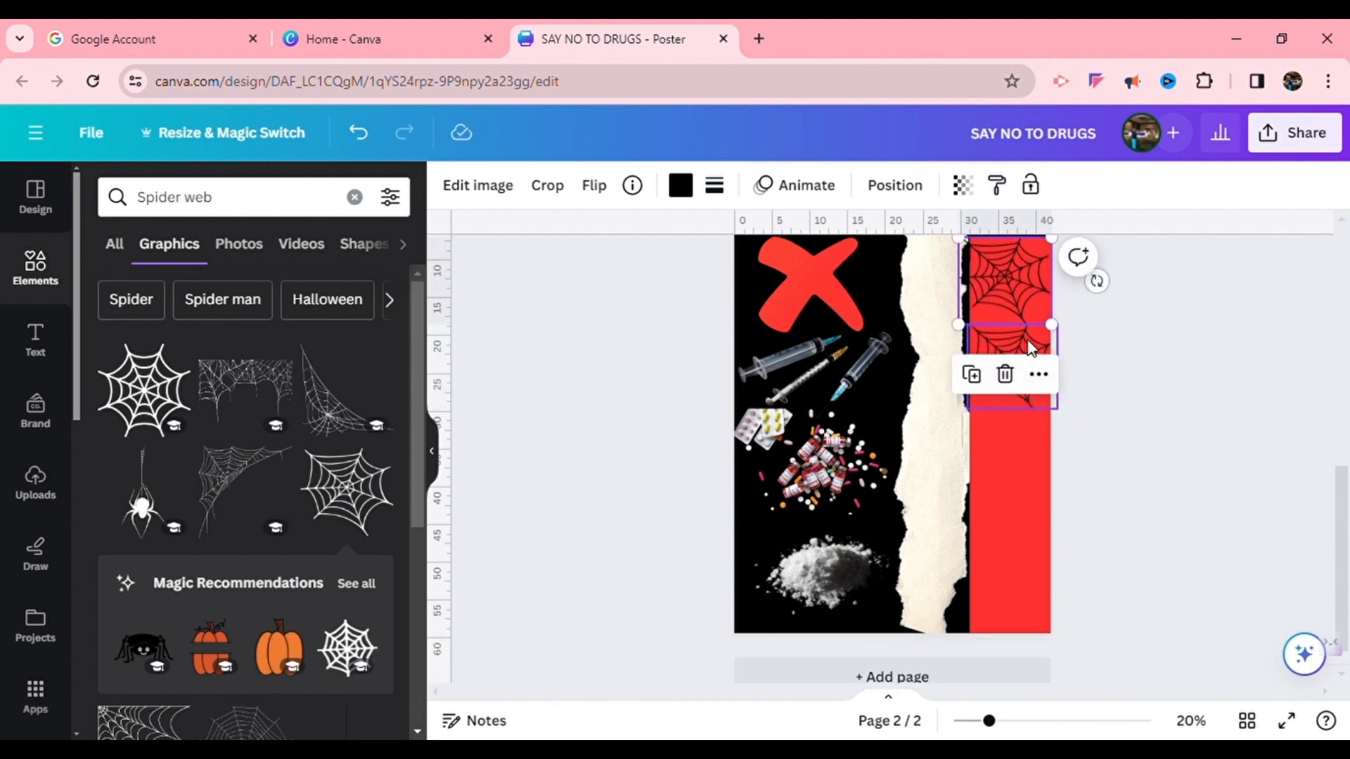
pyautogui.click(1028, 347)
pyautogui.click(986, 287)
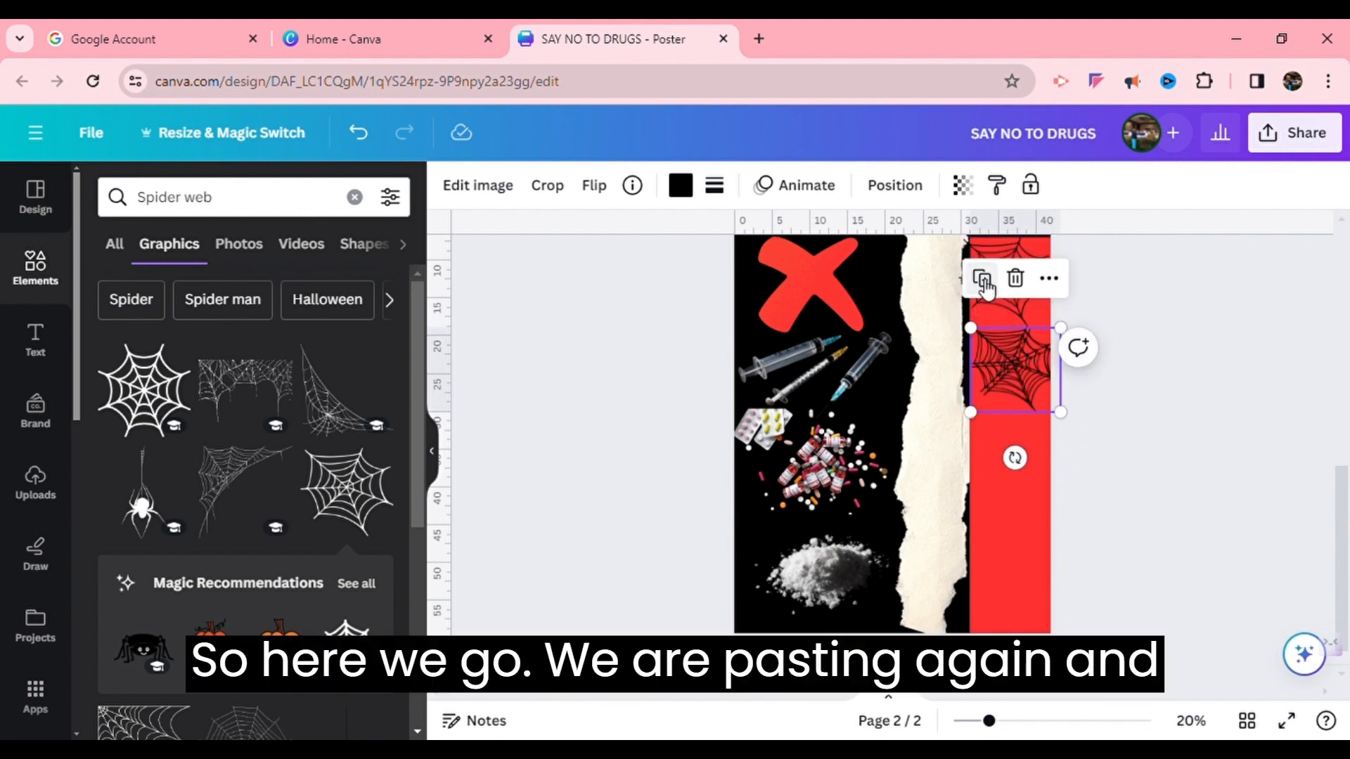
pyautogui.moveTo(1022, 391); pyautogui.dragTo(1026, 474)
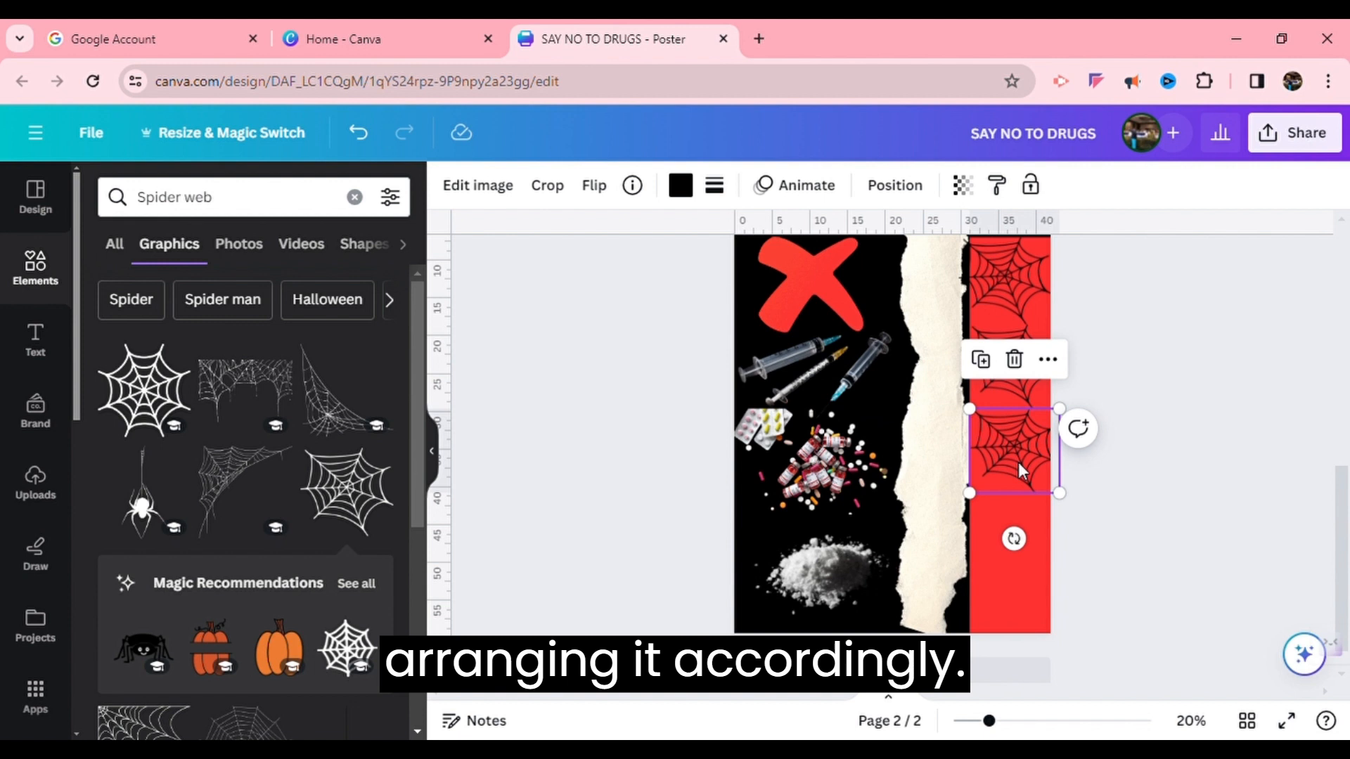
pyautogui.click(984, 361)
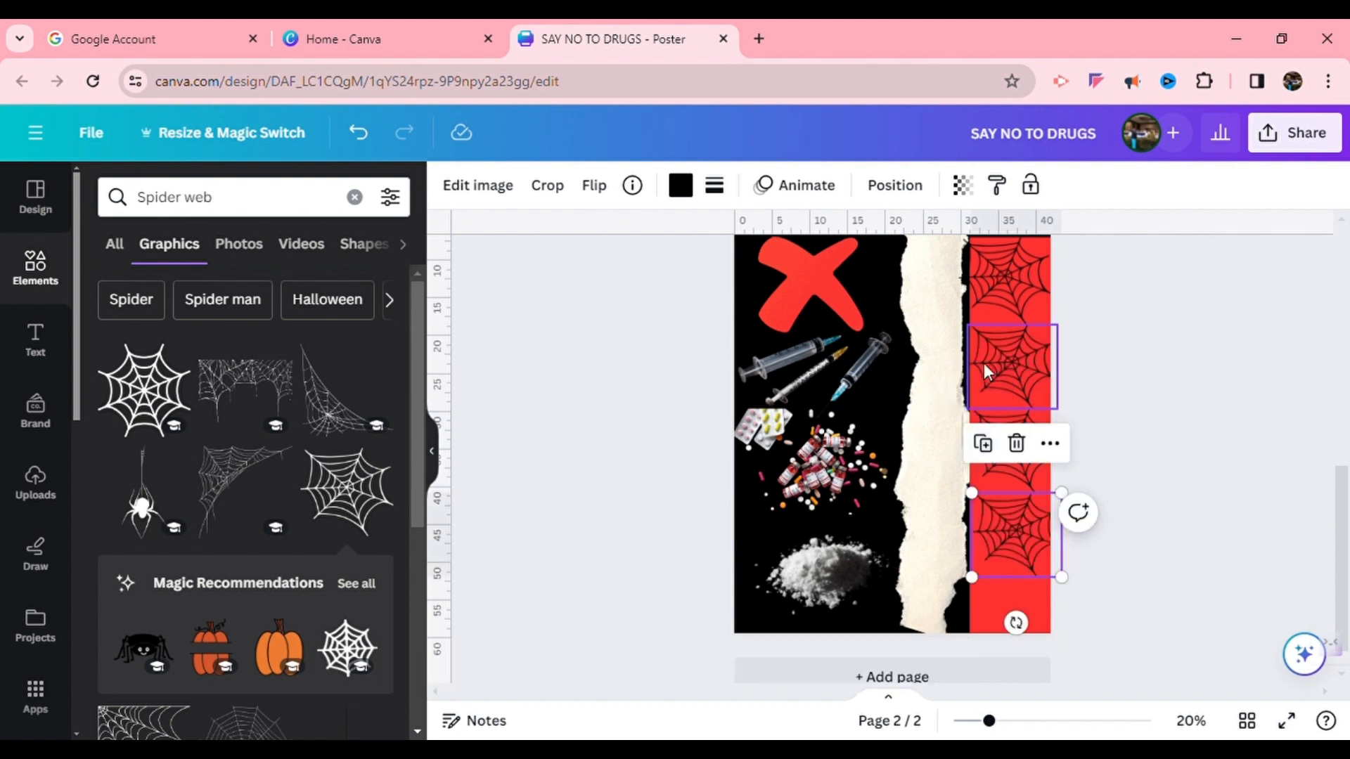
pyautogui.click(983, 443)
pyautogui.click(1300, 435)
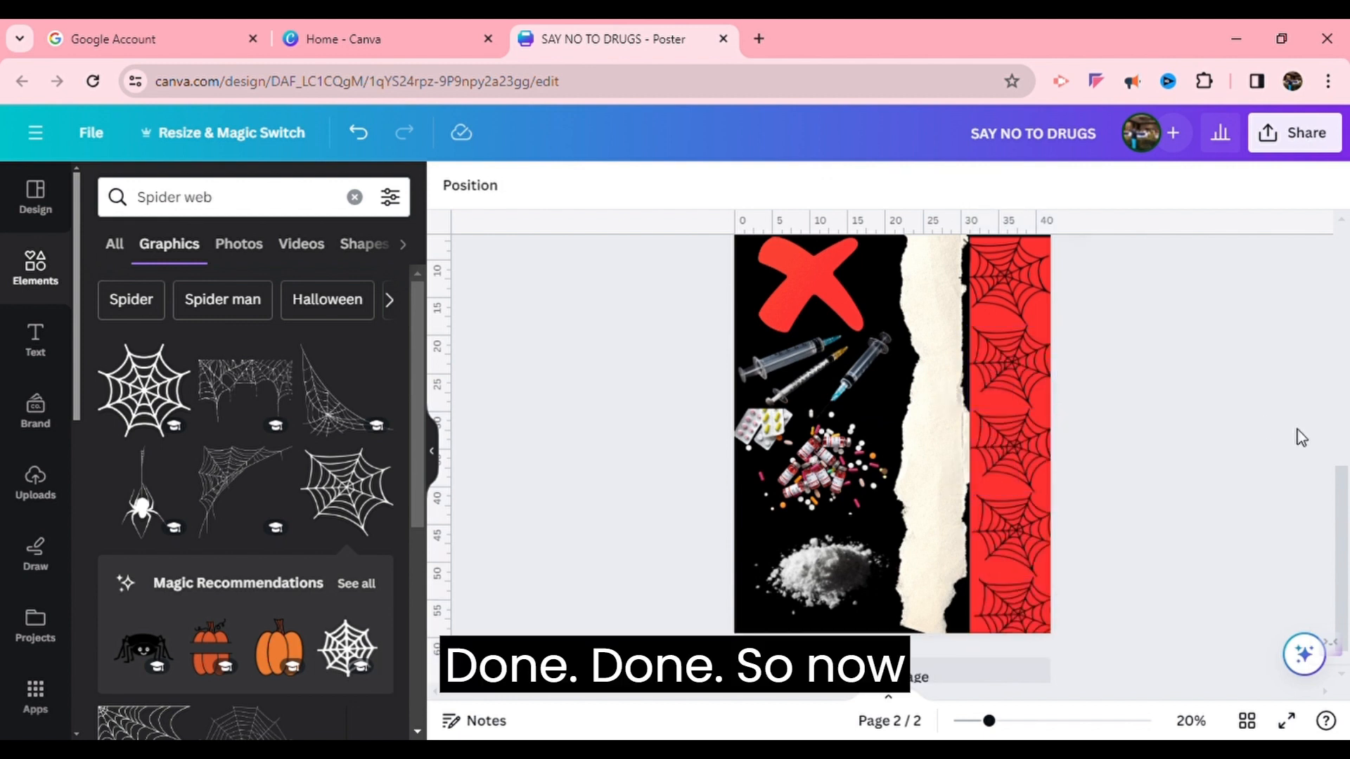
pyautogui.click(1021, 529)
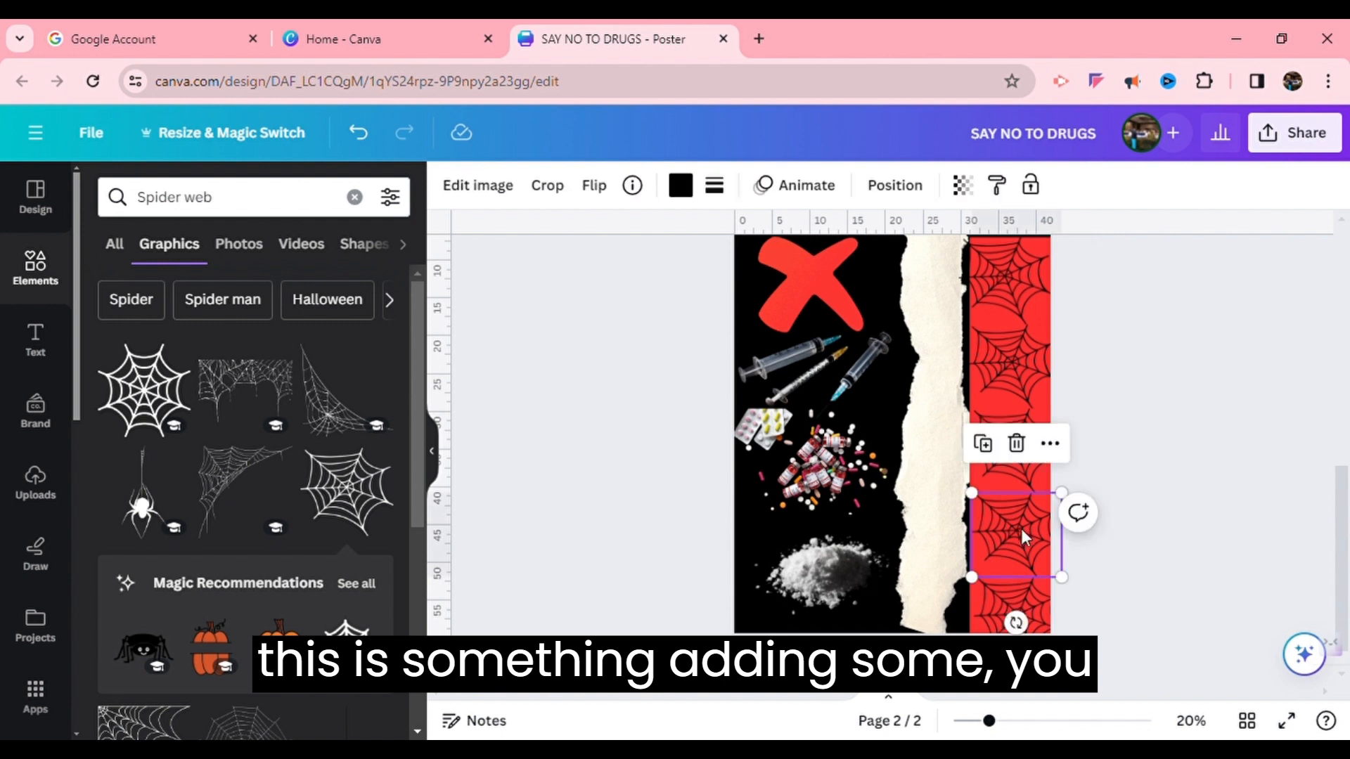
# Adjust the positions and sizes of the lower spider web copies so they fill the red strip
pyautogui.moveTo(1030, 611); pyautogui.dragTo(1031, 597)
pyautogui.click(1015, 468)
pyautogui.moveTo(1069, 507); pyautogui.dragTo(1061, 504)
pyautogui.click(1039, 331)
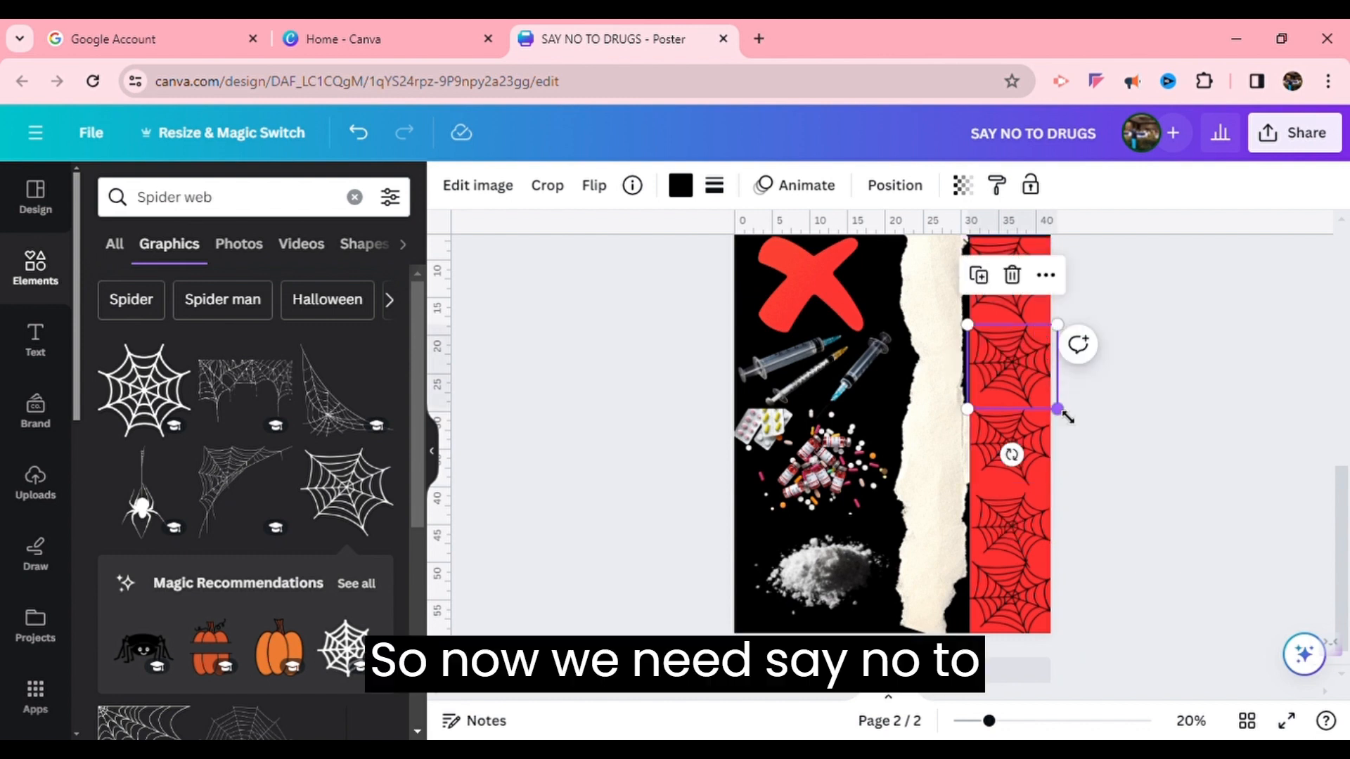
pyautogui.moveTo(1051, 404); pyautogui.dragTo(1062, 419)
pyautogui.click(1116, 331)
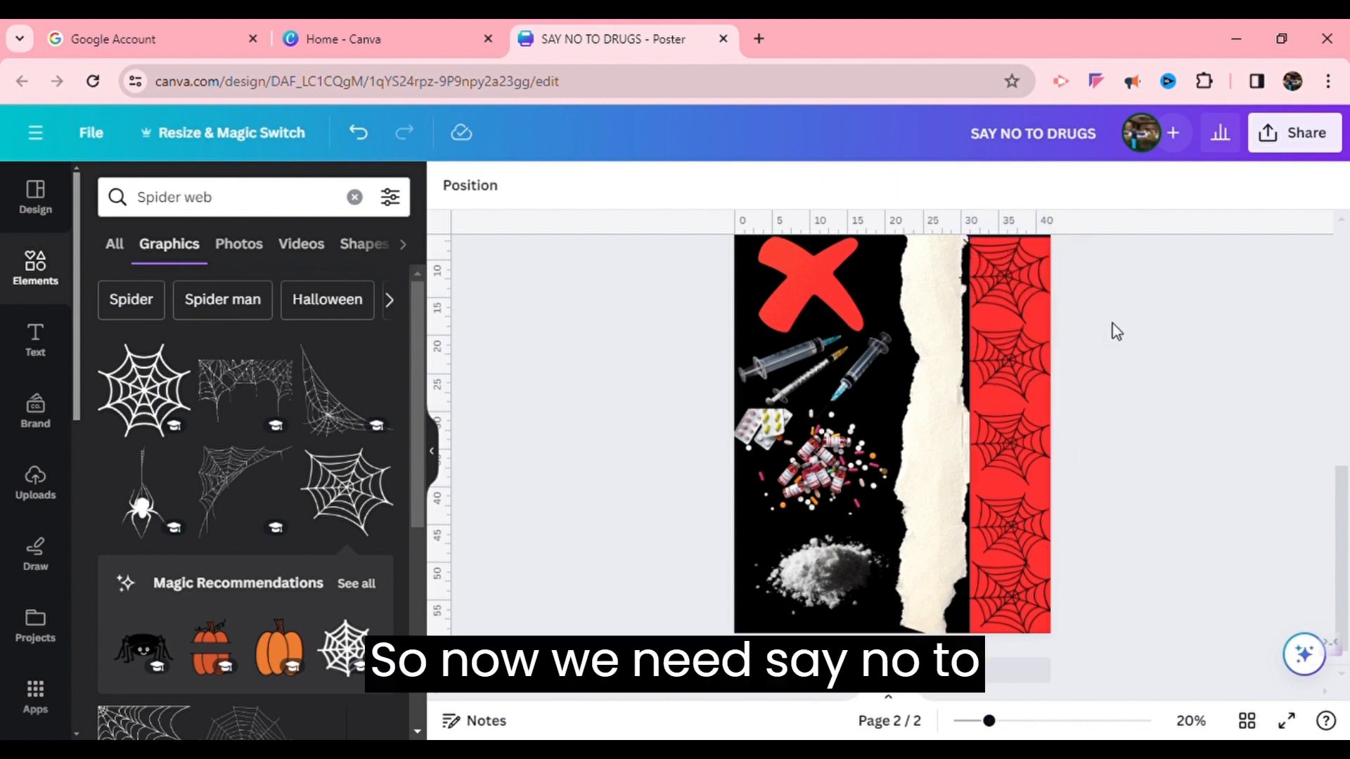
# Add a heading text box to the page and enter SAY NO TO DRUGS
pyautogui.click(39, 337)
pyautogui.click(251, 415)
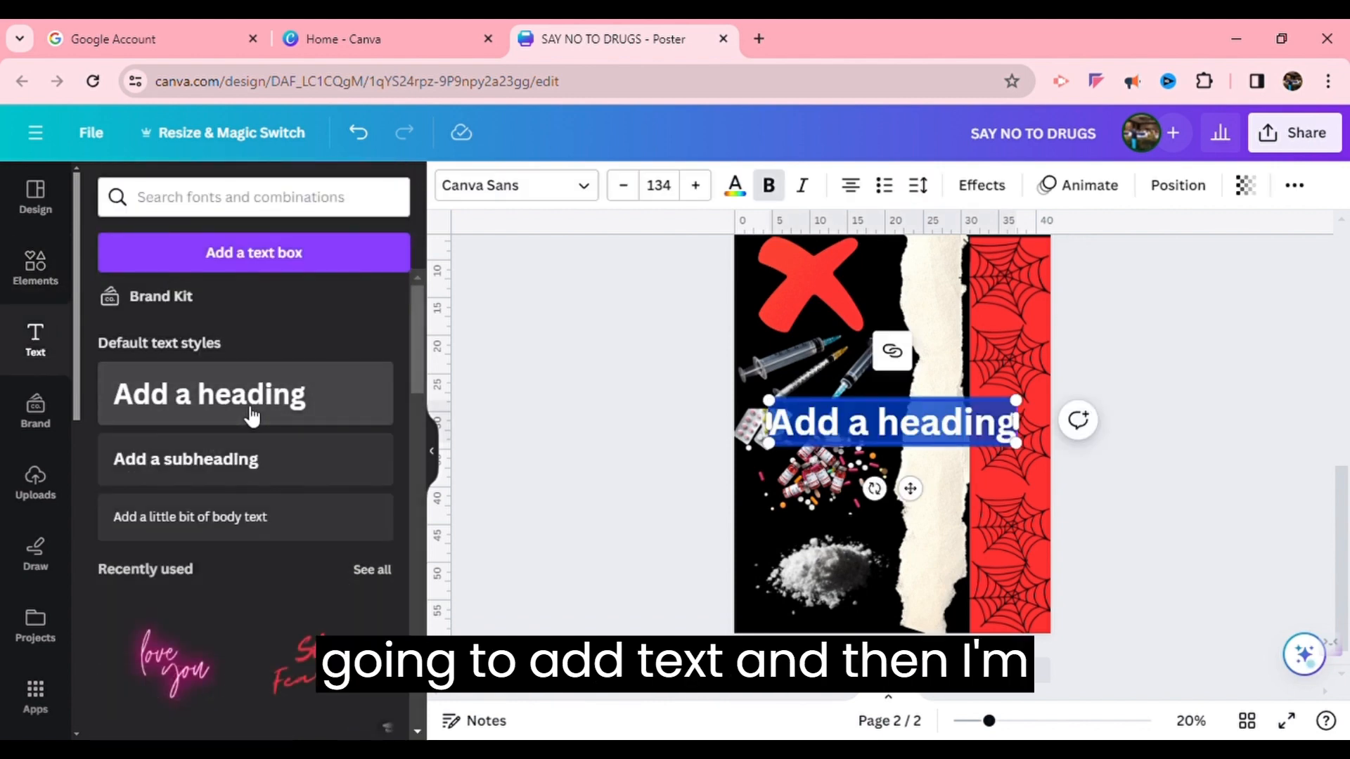
pyautogui.write('SAY NO TO')
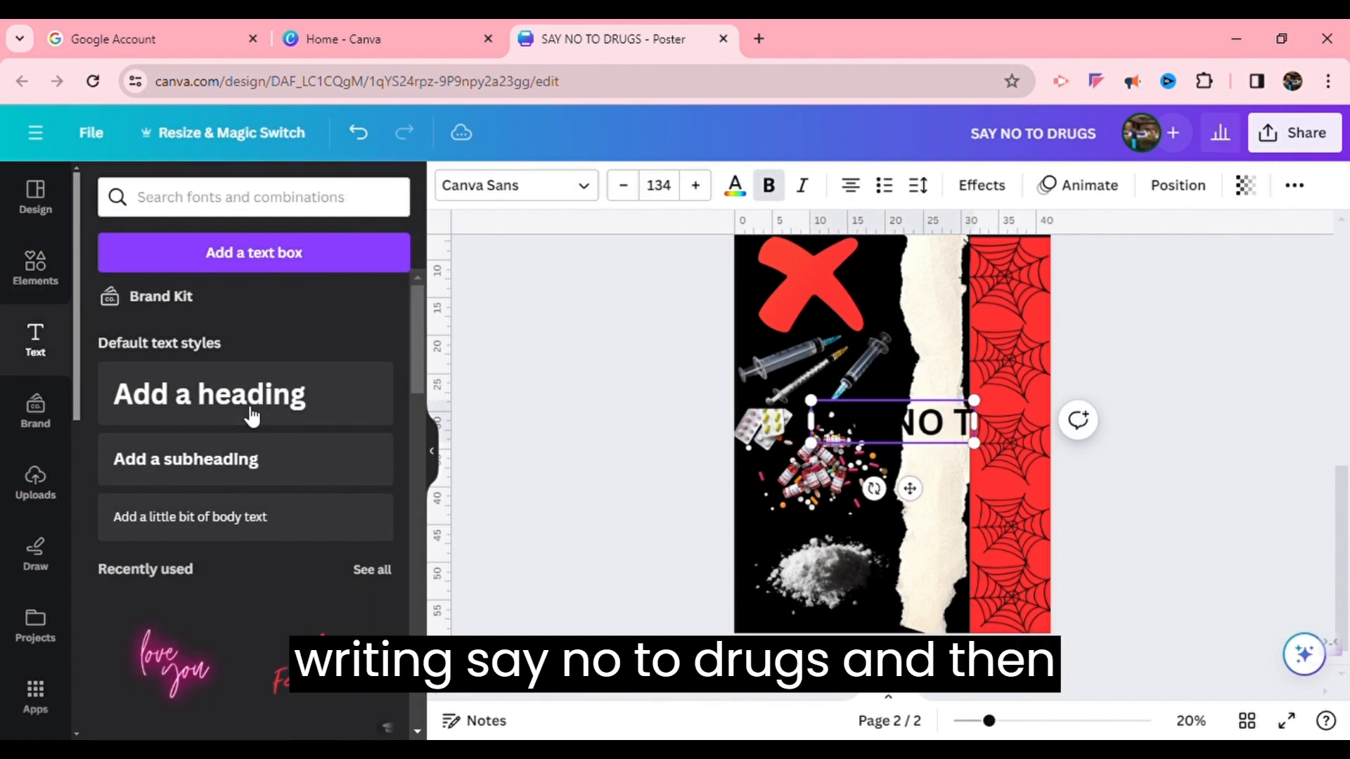
pyautogui.write(' DRUGS')
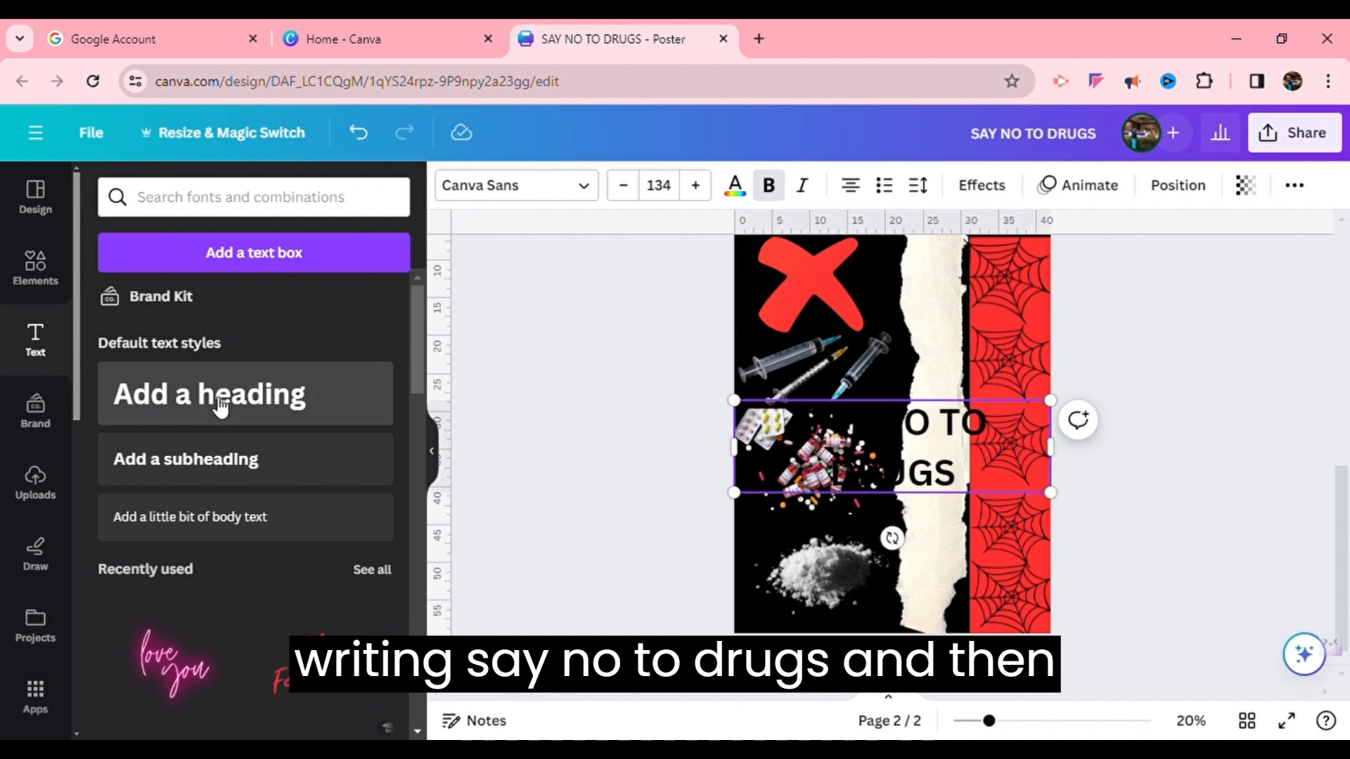
# Select the heading text and change its font to Anton
pyautogui.moveTo(957, 478); pyautogui.dragTo(812, 437)
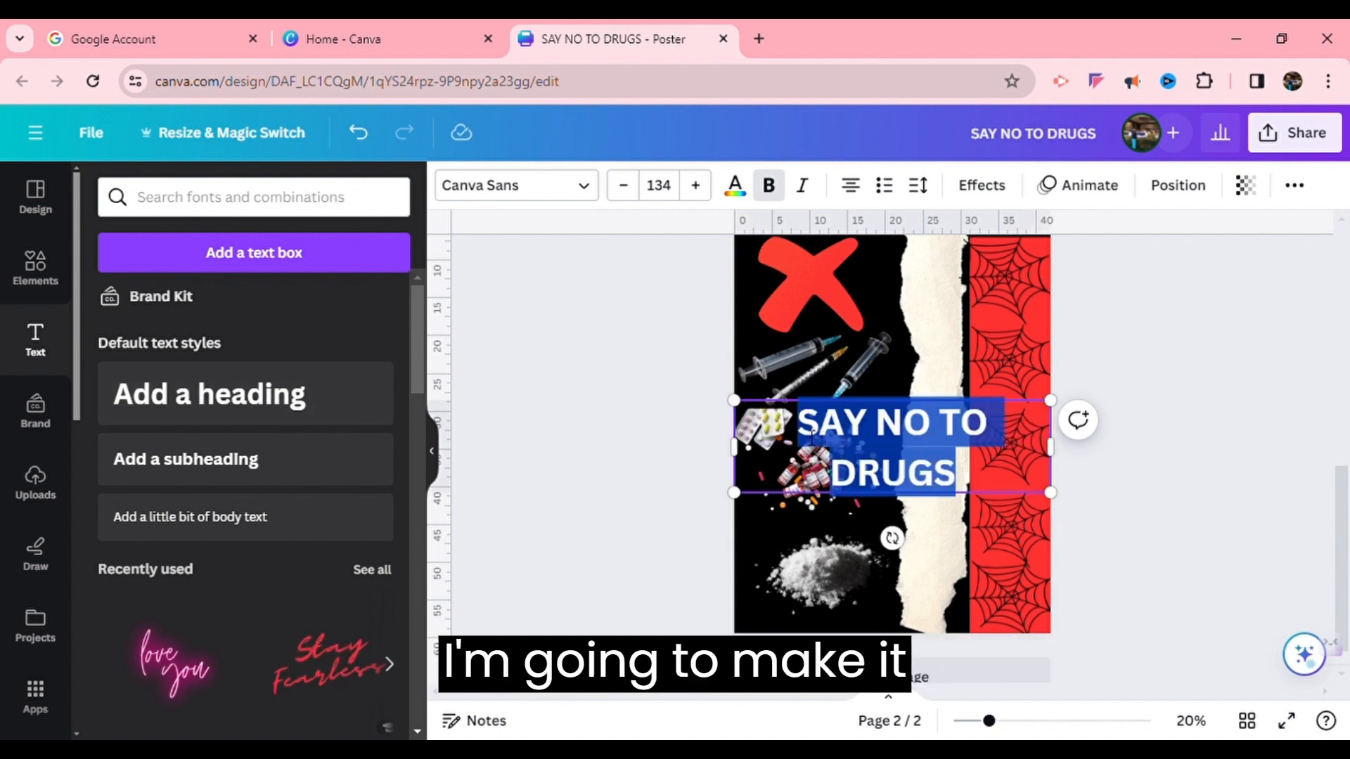
pyautogui.click(583, 186)
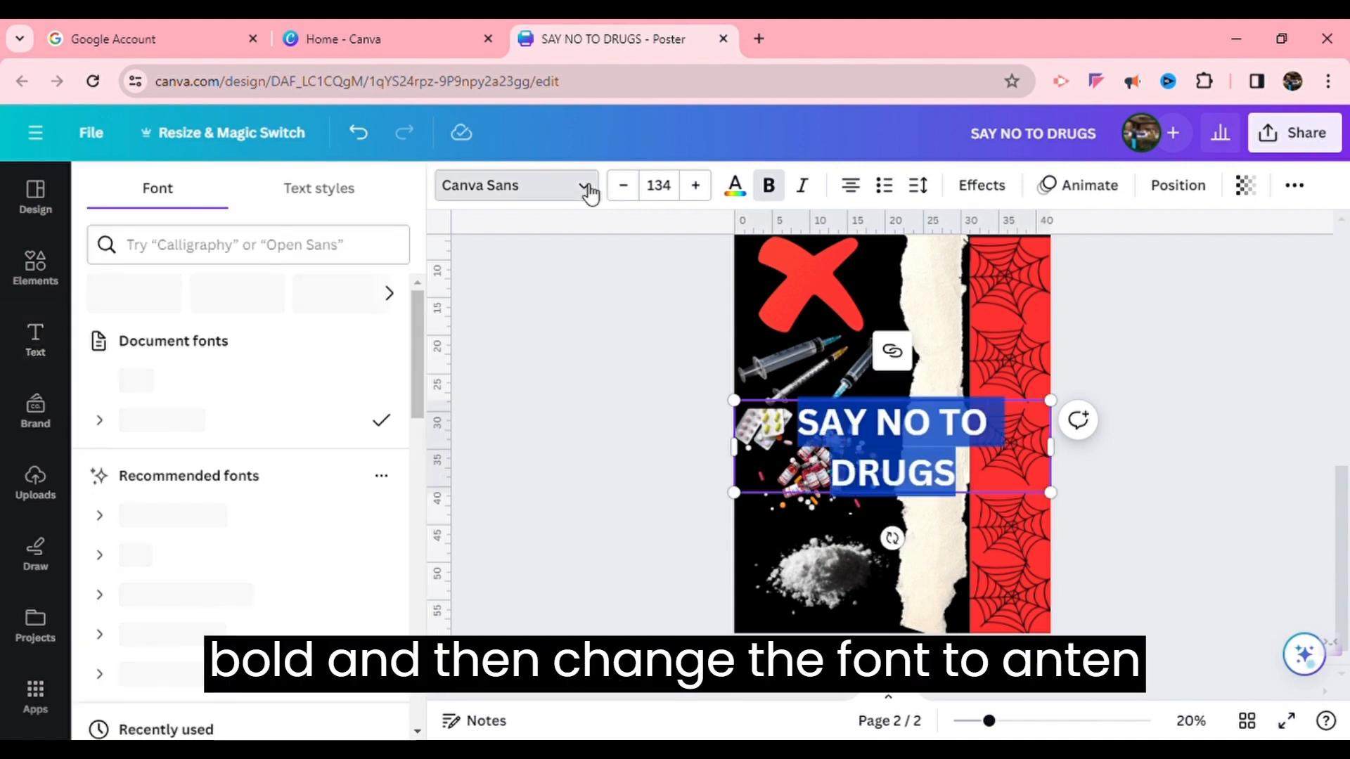
pyautogui.click(295, 375)
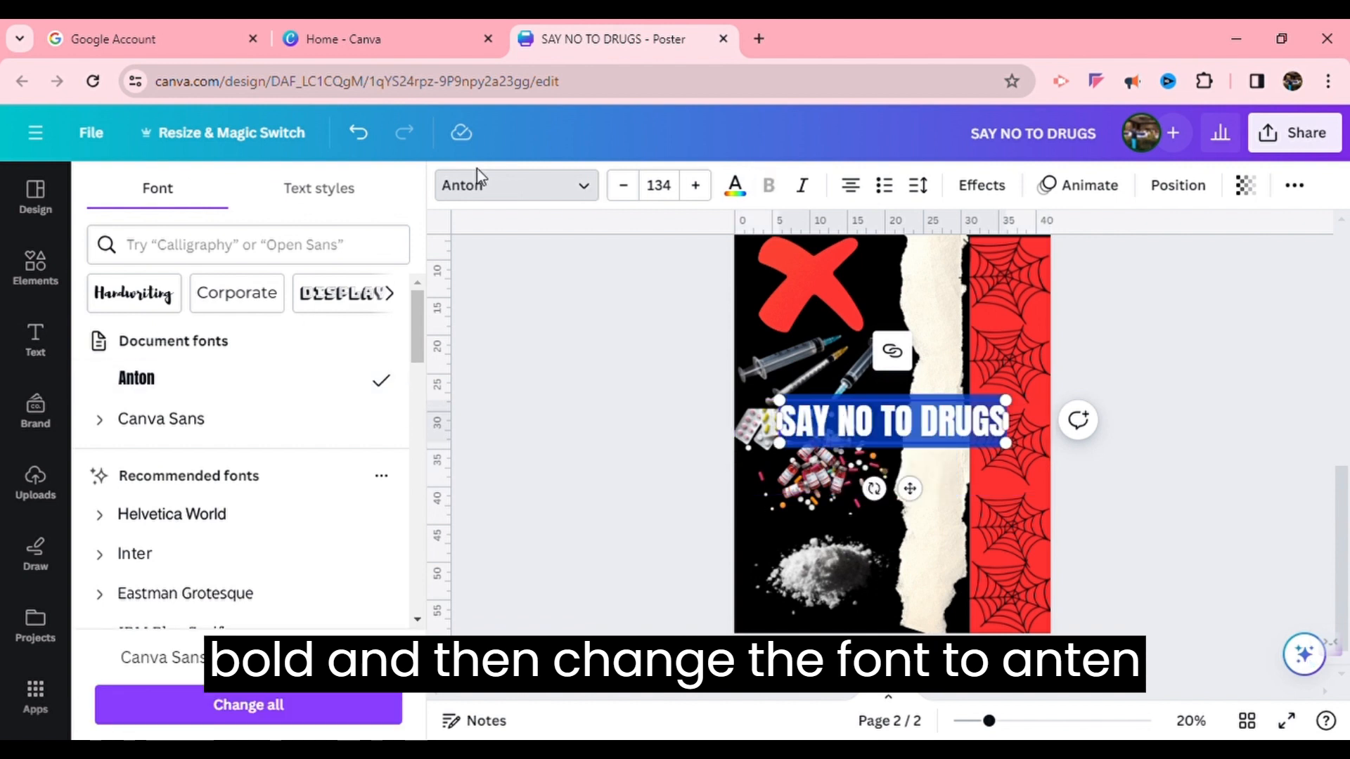
# Rotate the heading vertically and move it onto the torn paper strip
pyautogui.moveTo(873, 489); pyautogui.dragTo(815, 422)
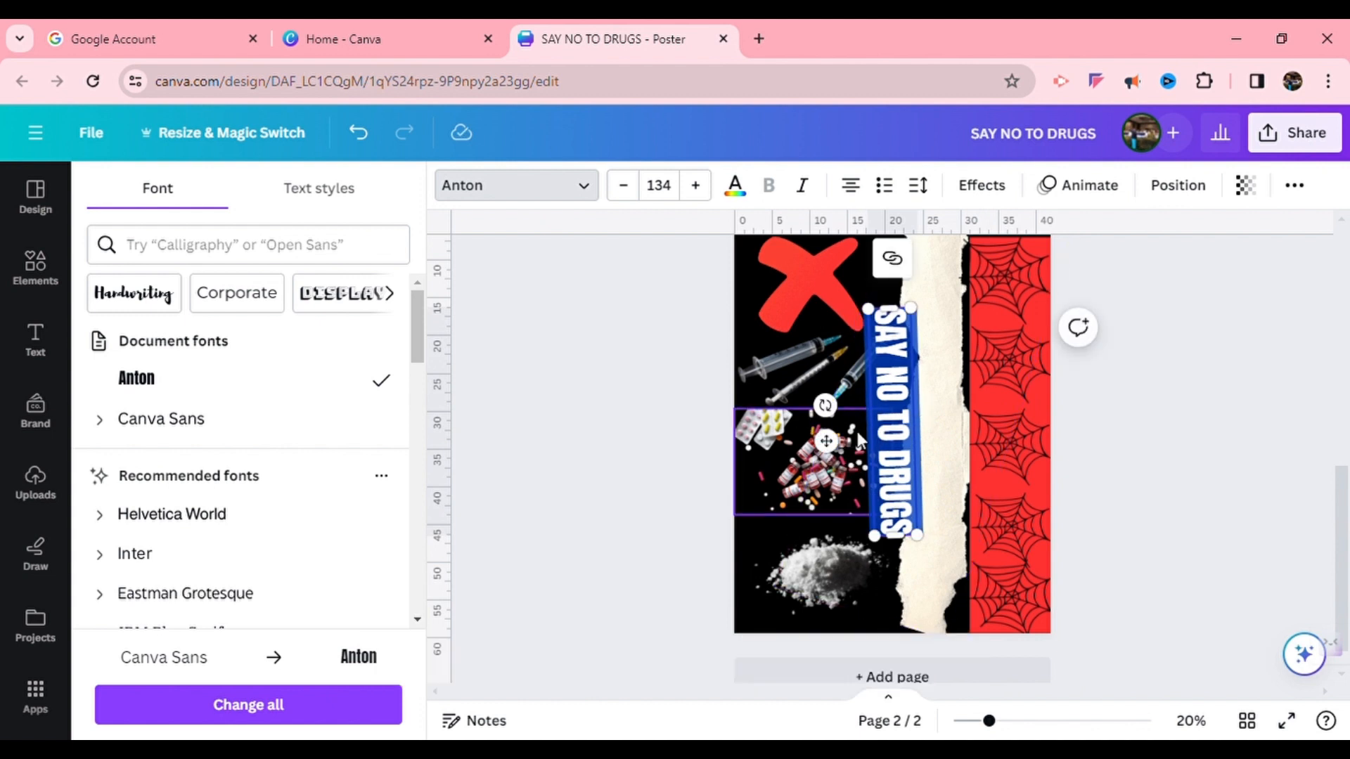
pyautogui.moveTo(841, 451); pyautogui.dragTo(884, 447)
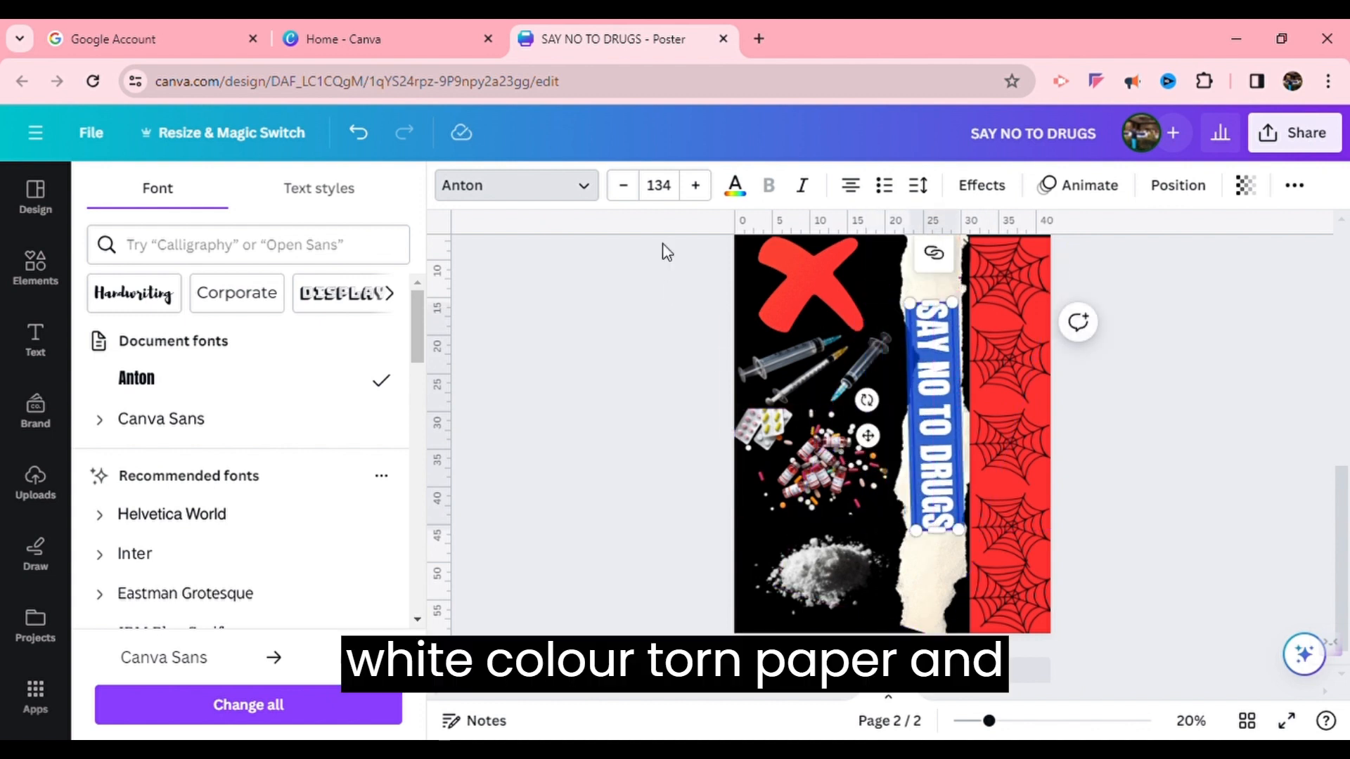
# Increase the heading's font size to 159
pyautogui.click(698, 191)
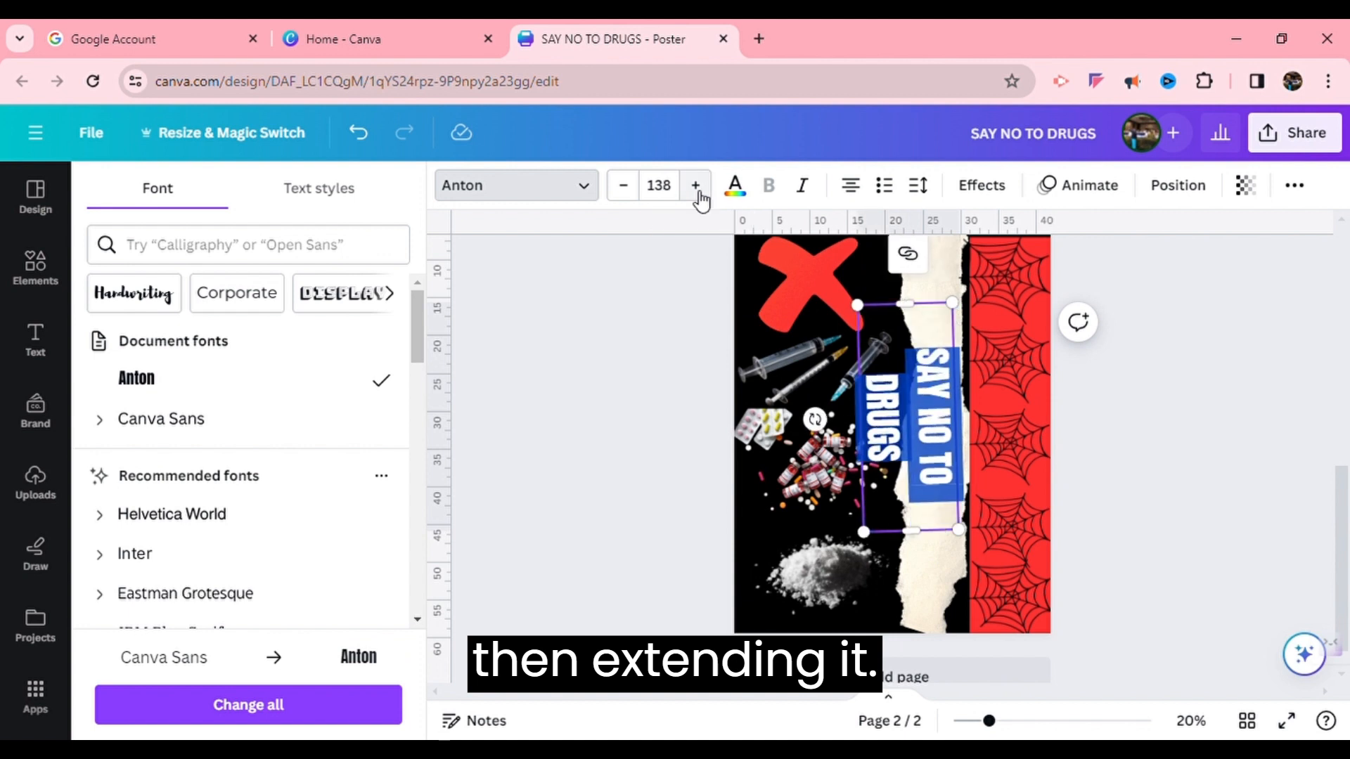
pyautogui.click(698, 191)
pyautogui.click(698, 191)
pyautogui.click(698, 191)
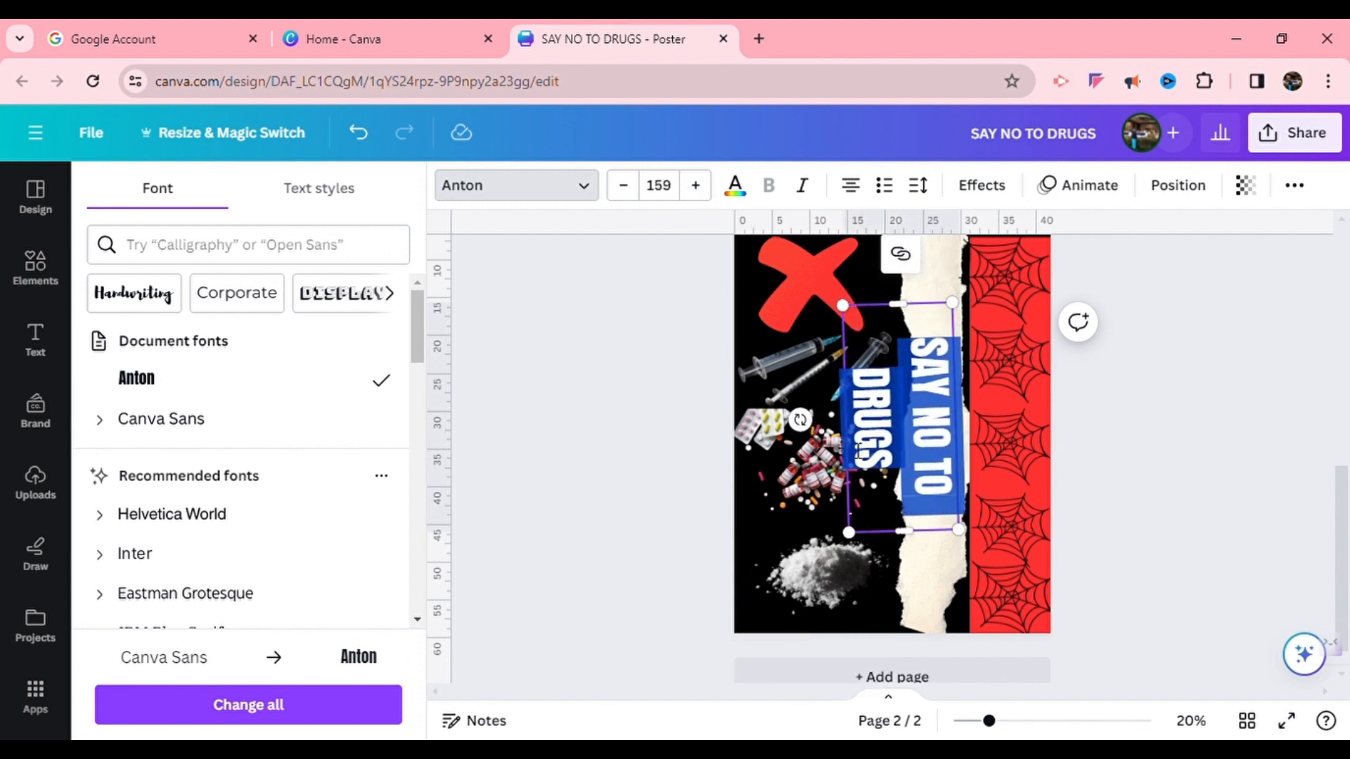
# Try to stretch the heading's text box along the torn paper strip
pyautogui.click(919, 549)
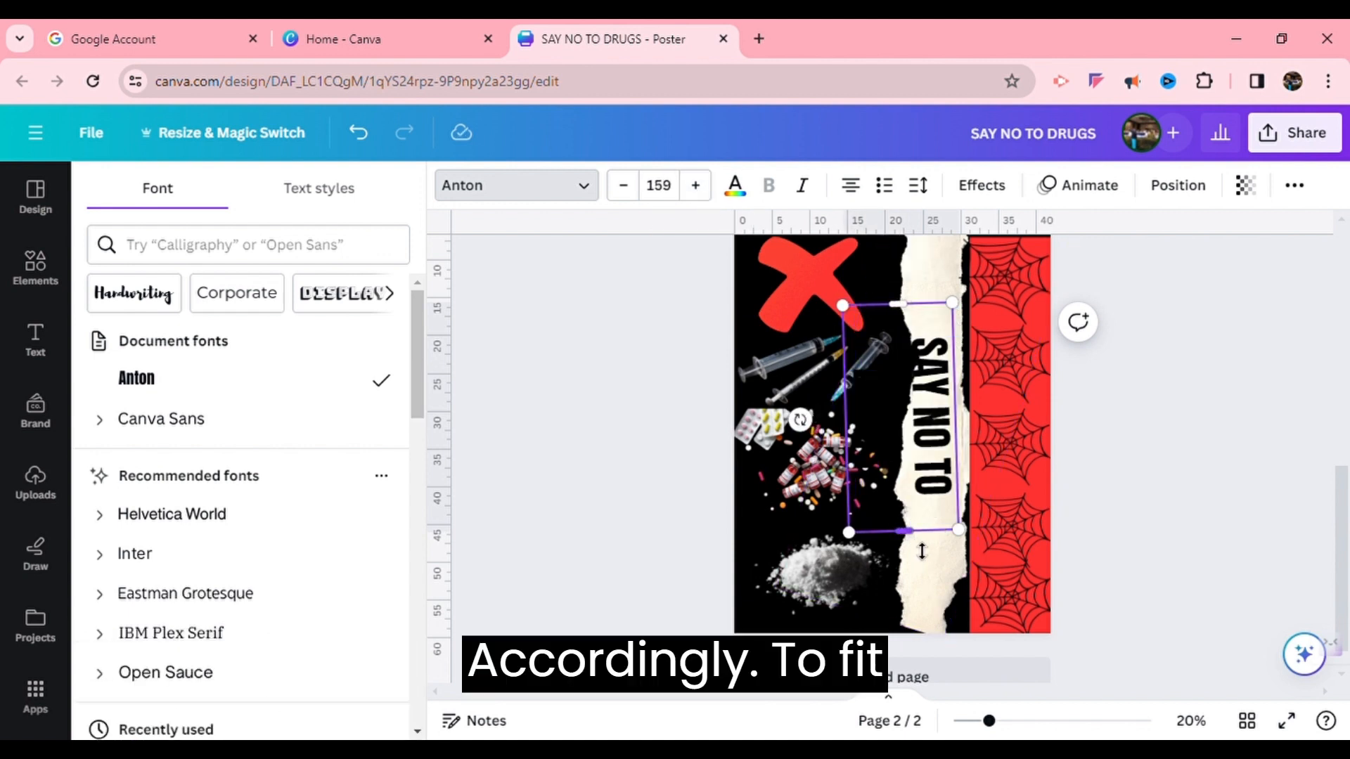
pyautogui.moveTo(915, 539); pyautogui.dragTo(929, 574)
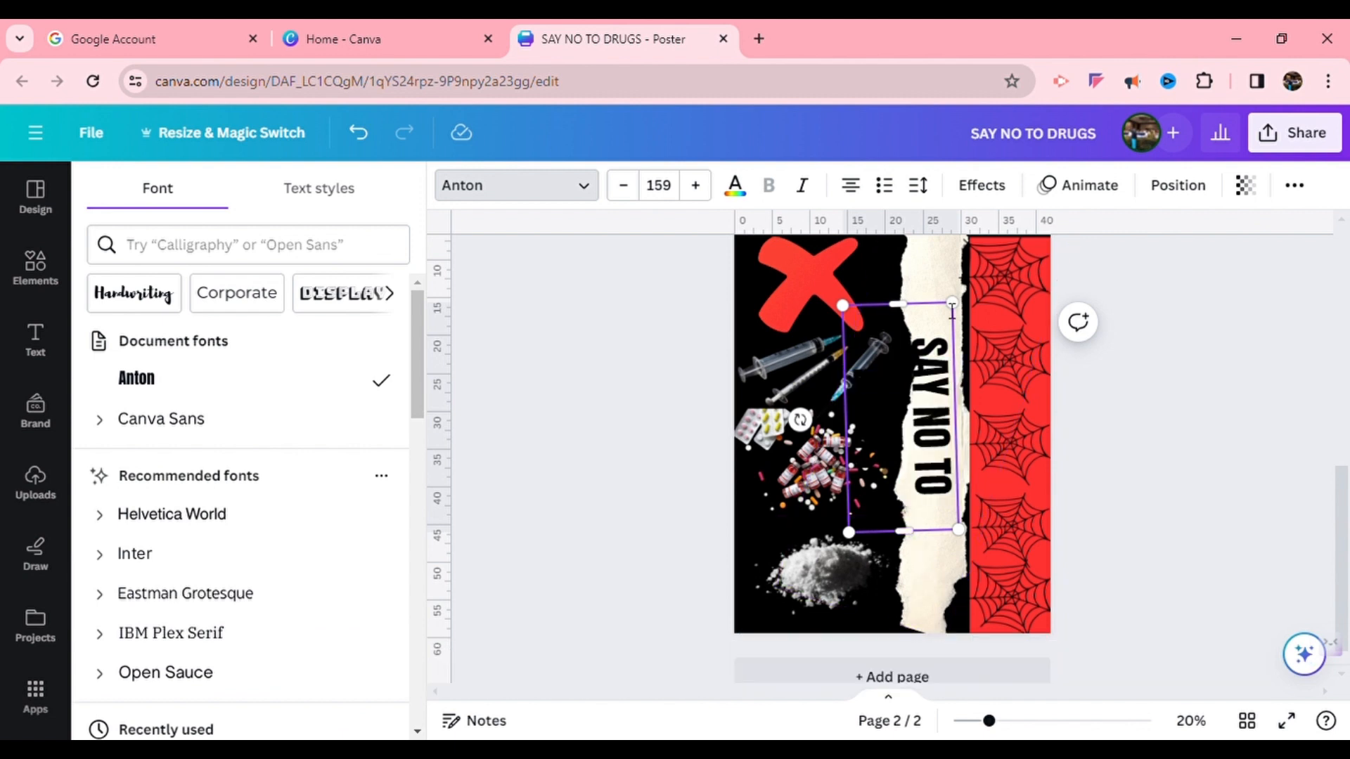
pyautogui.moveTo(937, 357); pyautogui.dragTo(964, 516)
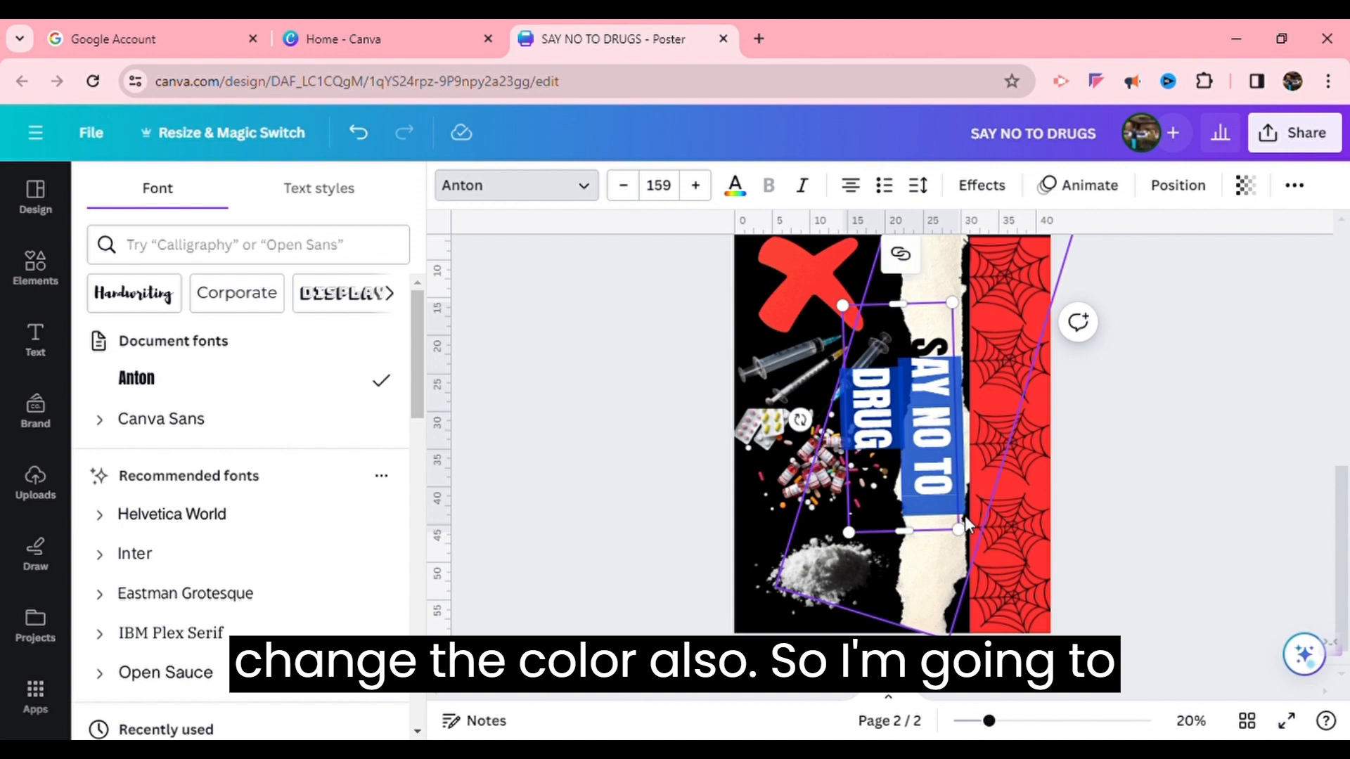
pyautogui.click(918, 341)
pyautogui.moveTo(918, 342); pyautogui.dragTo(965, 511)
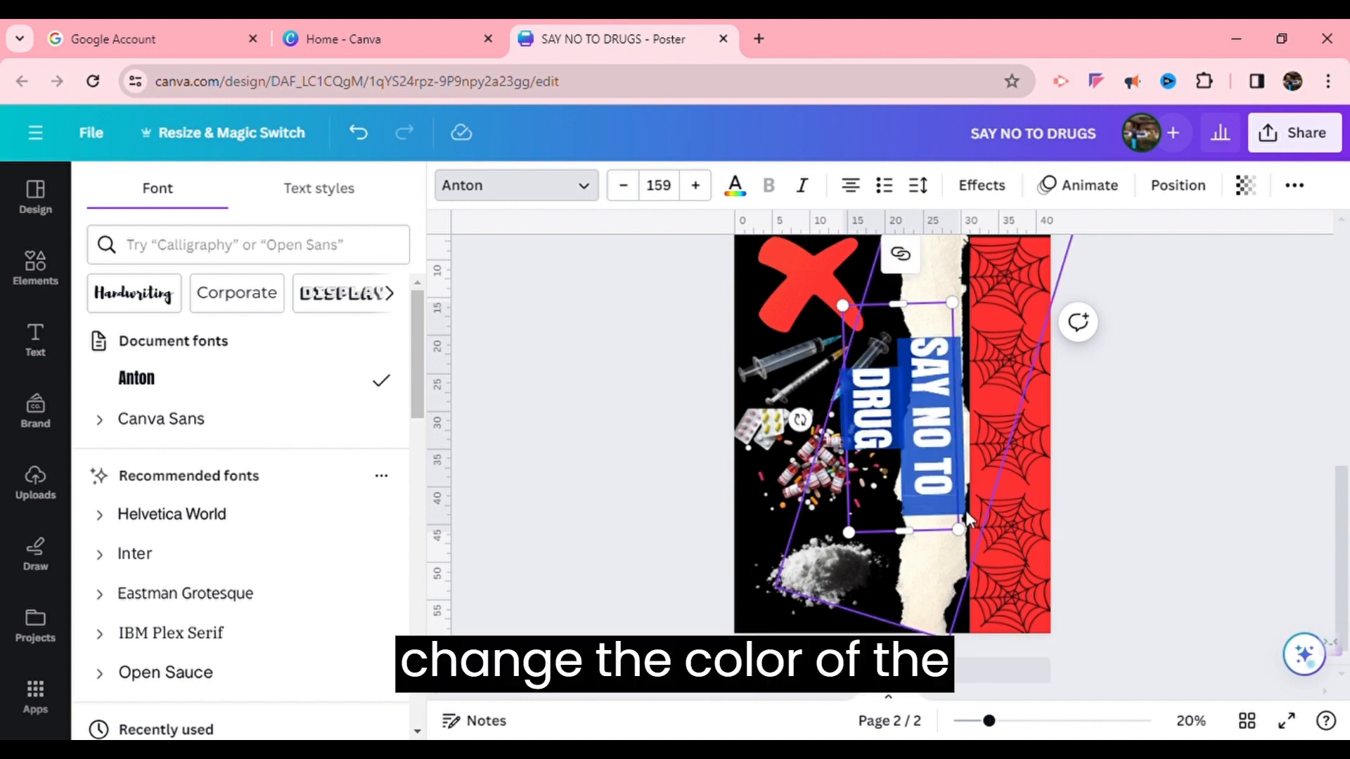
# Increase the heading's font size to 182 and colour the text red
pyautogui.click(696, 186)
pyautogui.click(696, 186)
pyautogui.click(696, 186)
pyautogui.click(696, 185)
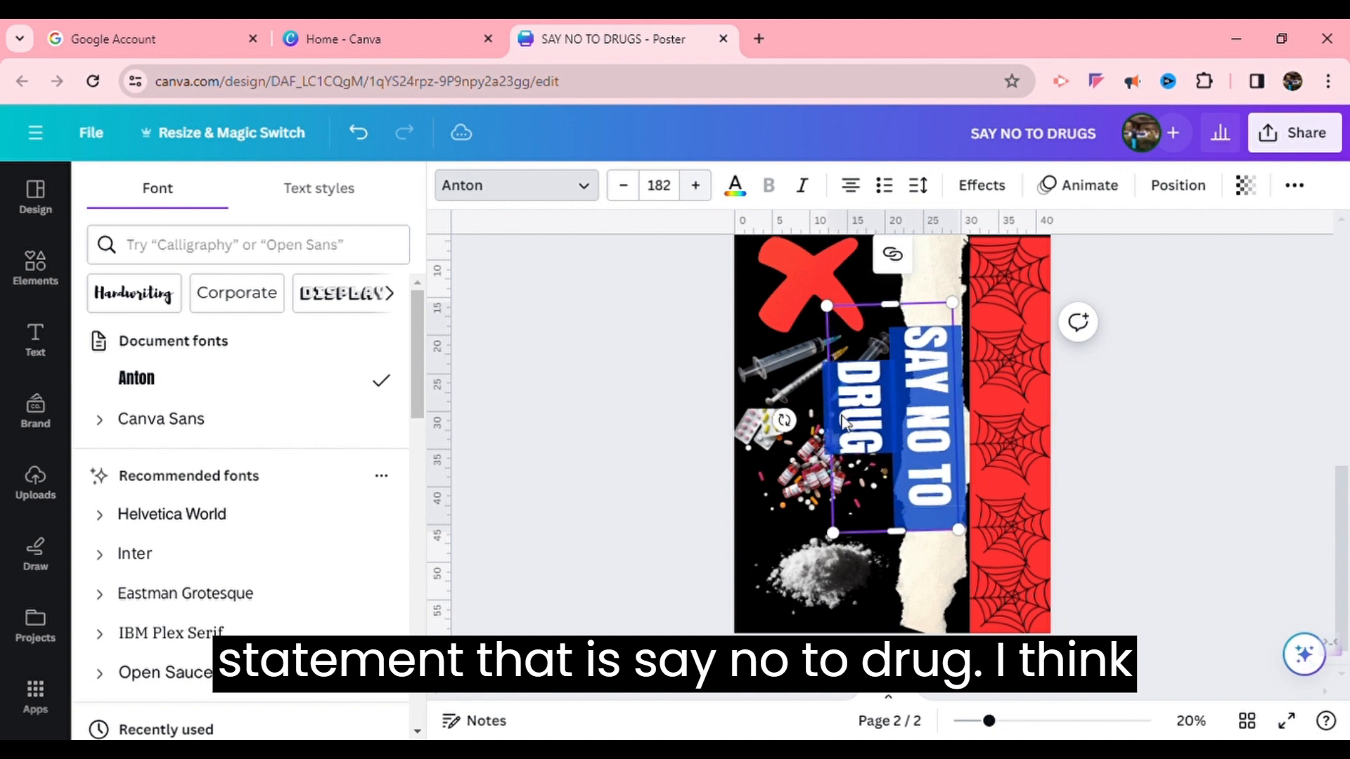
pyautogui.click(735, 185)
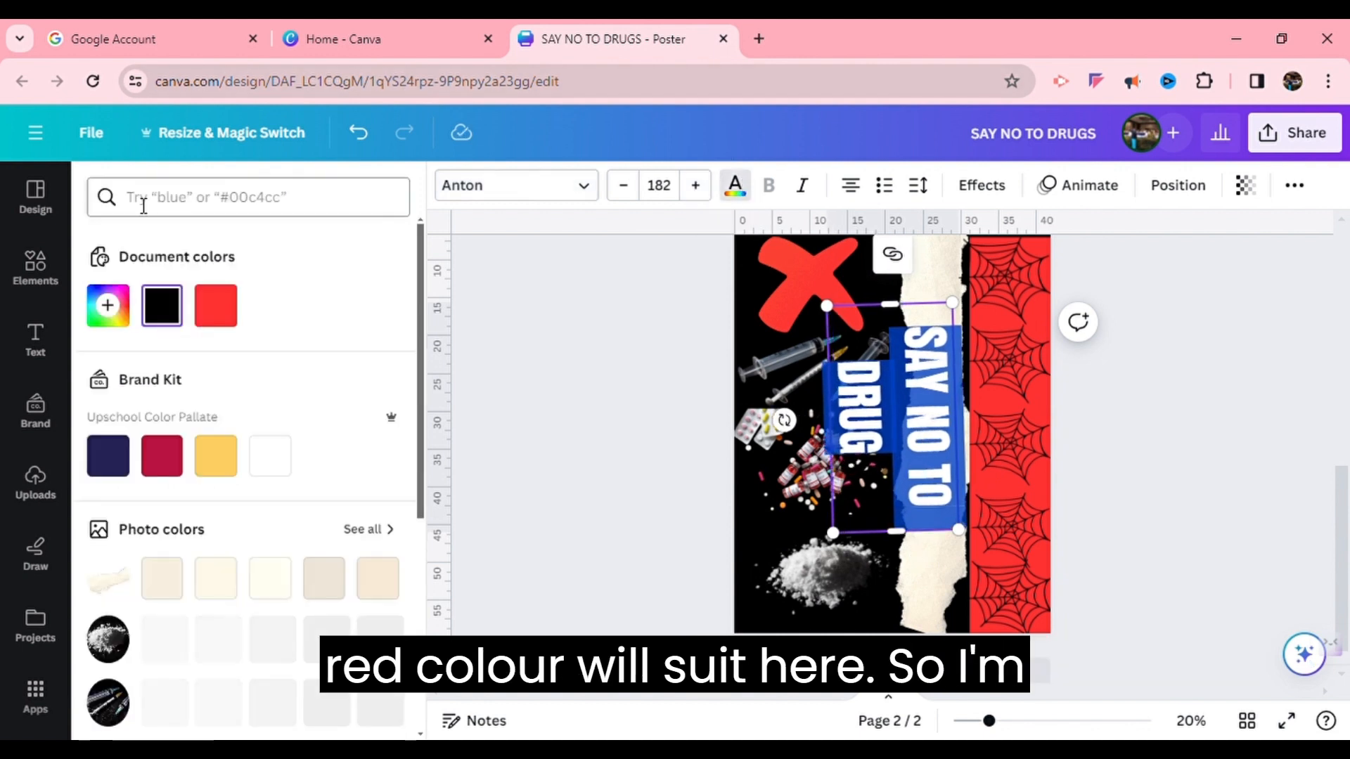
pyautogui.click(220, 313)
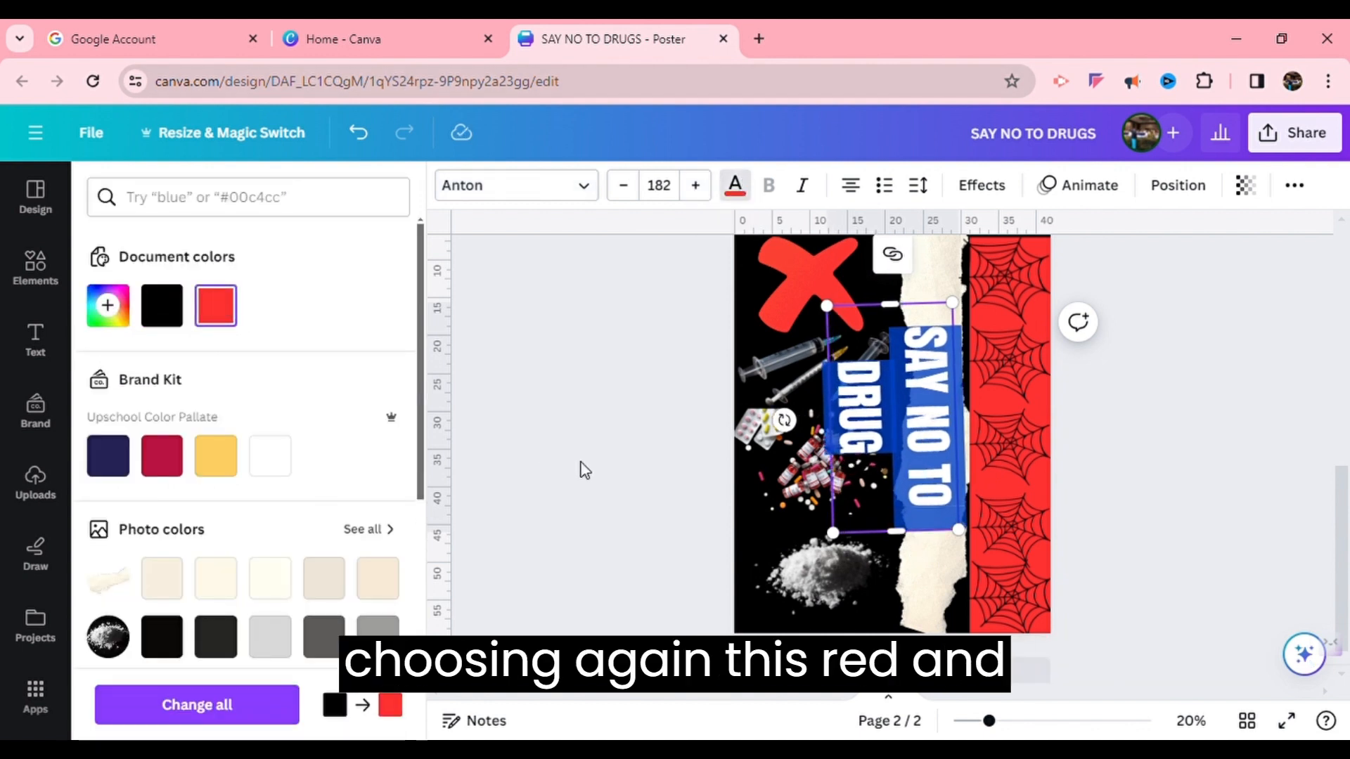
# Stretch the heading into a single line and rotate it to 90° along the torn strip
pyautogui.moveTo(909, 547); pyautogui.dragTo(948, 632)
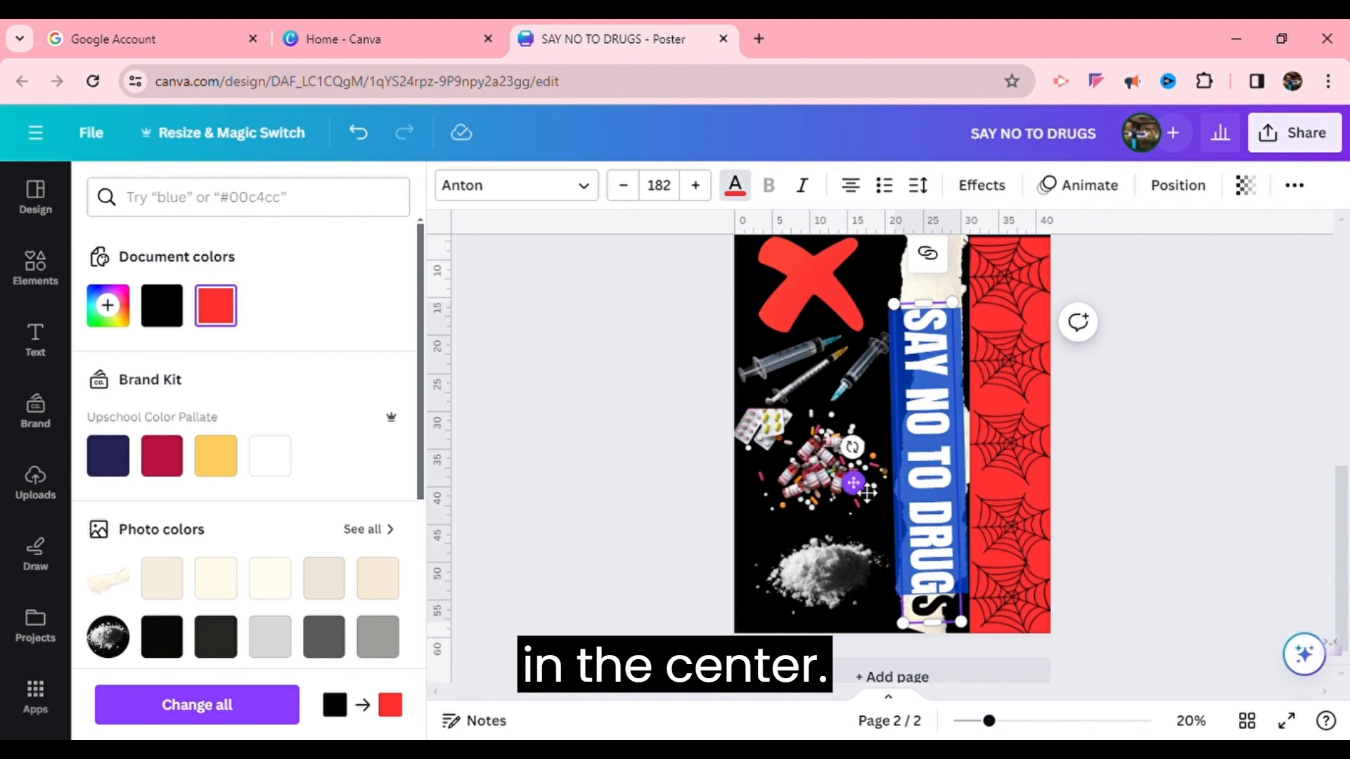
pyautogui.moveTo(854, 483); pyautogui.dragTo(873, 460)
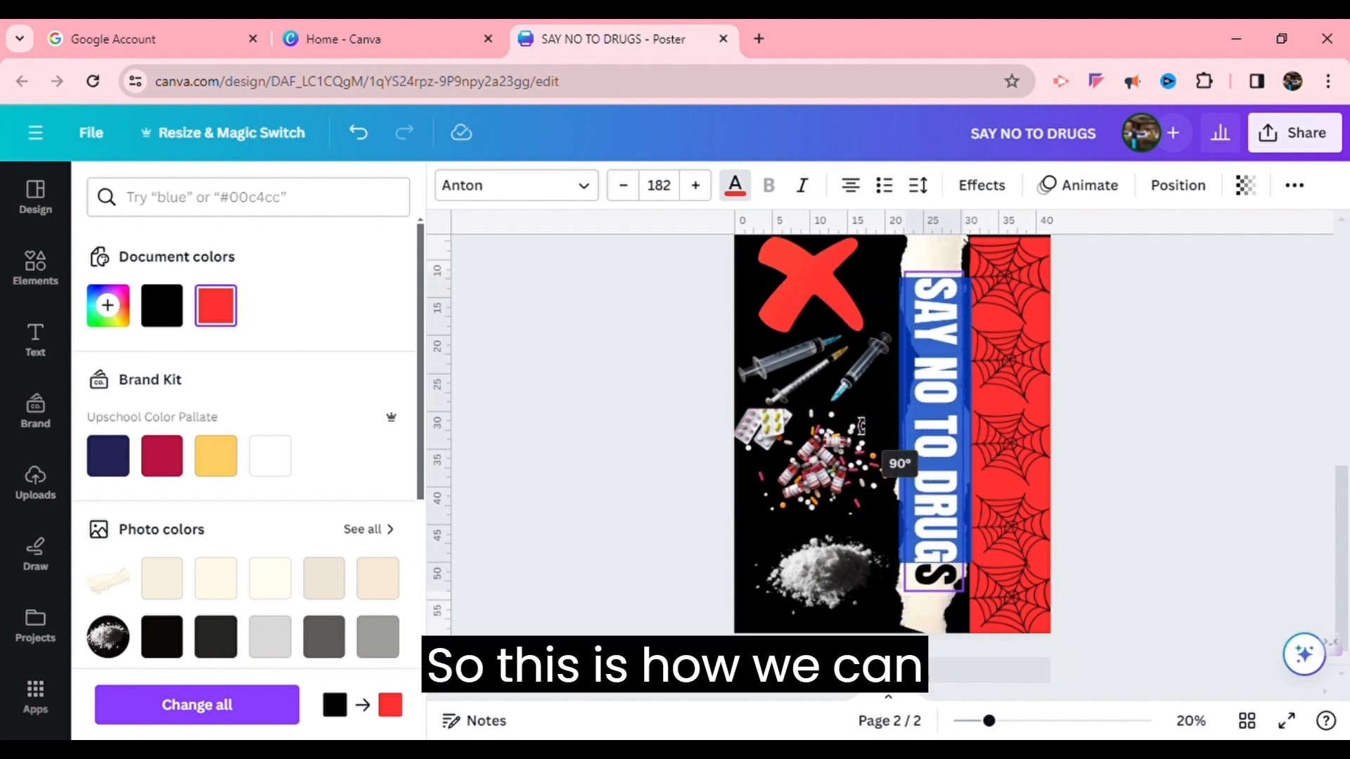
pyautogui.click(971, 570)
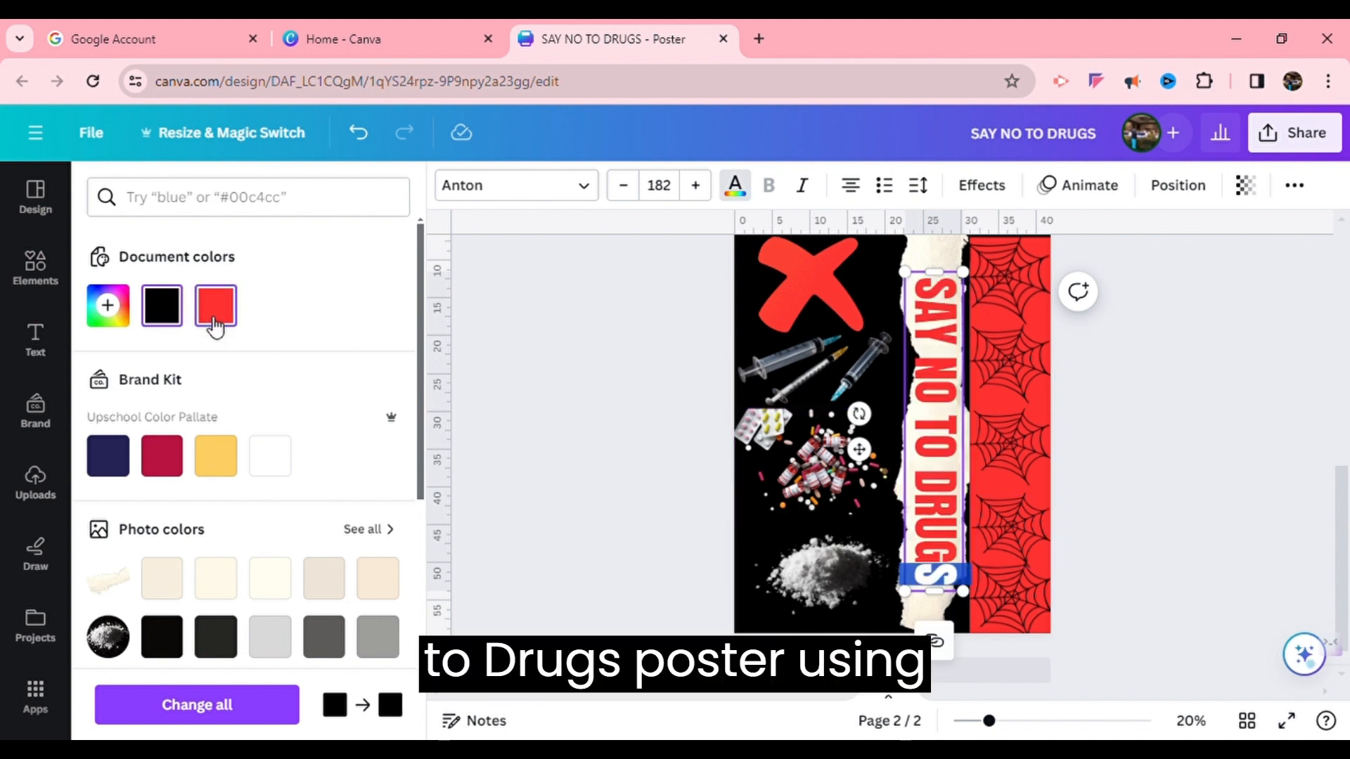
pyautogui.click(618, 340)
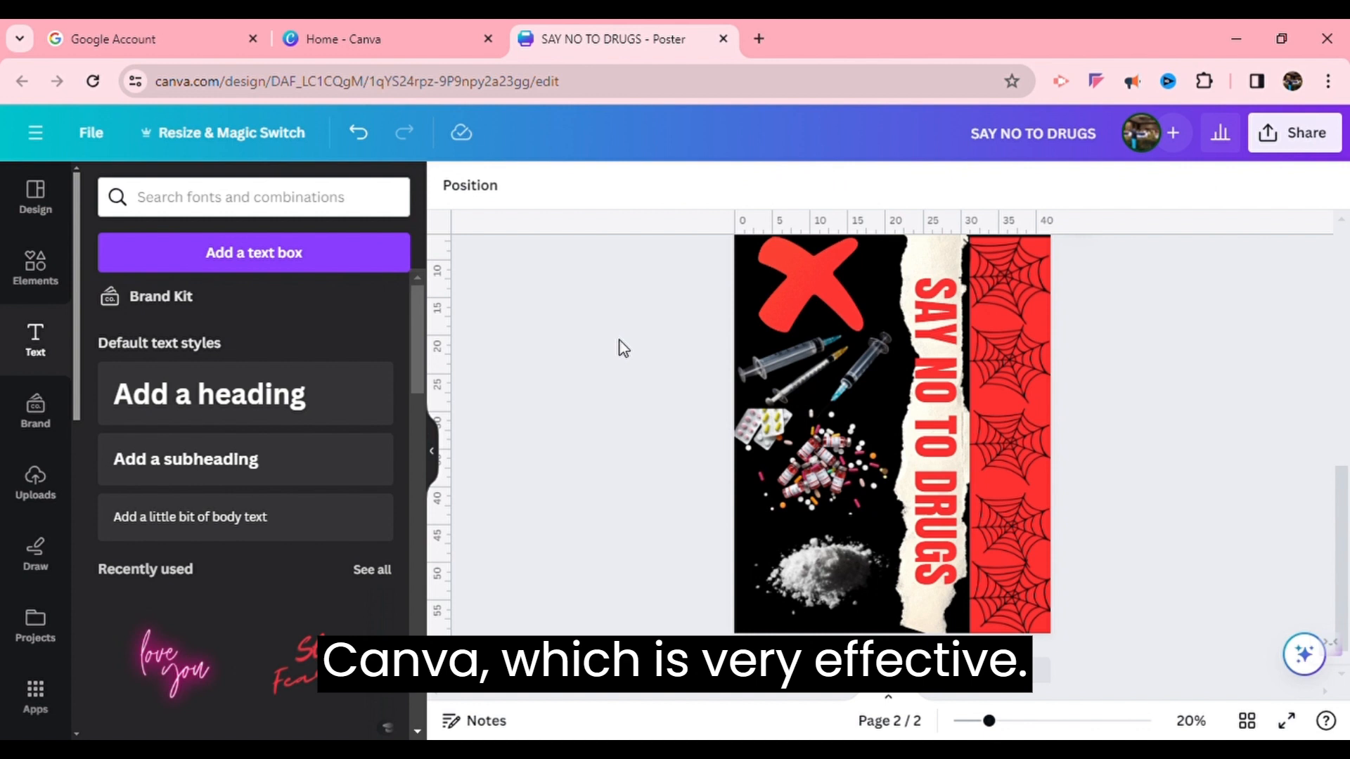
# Enlarge the heading to font size 193 and shift it up the strip
pyautogui.click(962, 441)
pyautogui.click(696, 185)
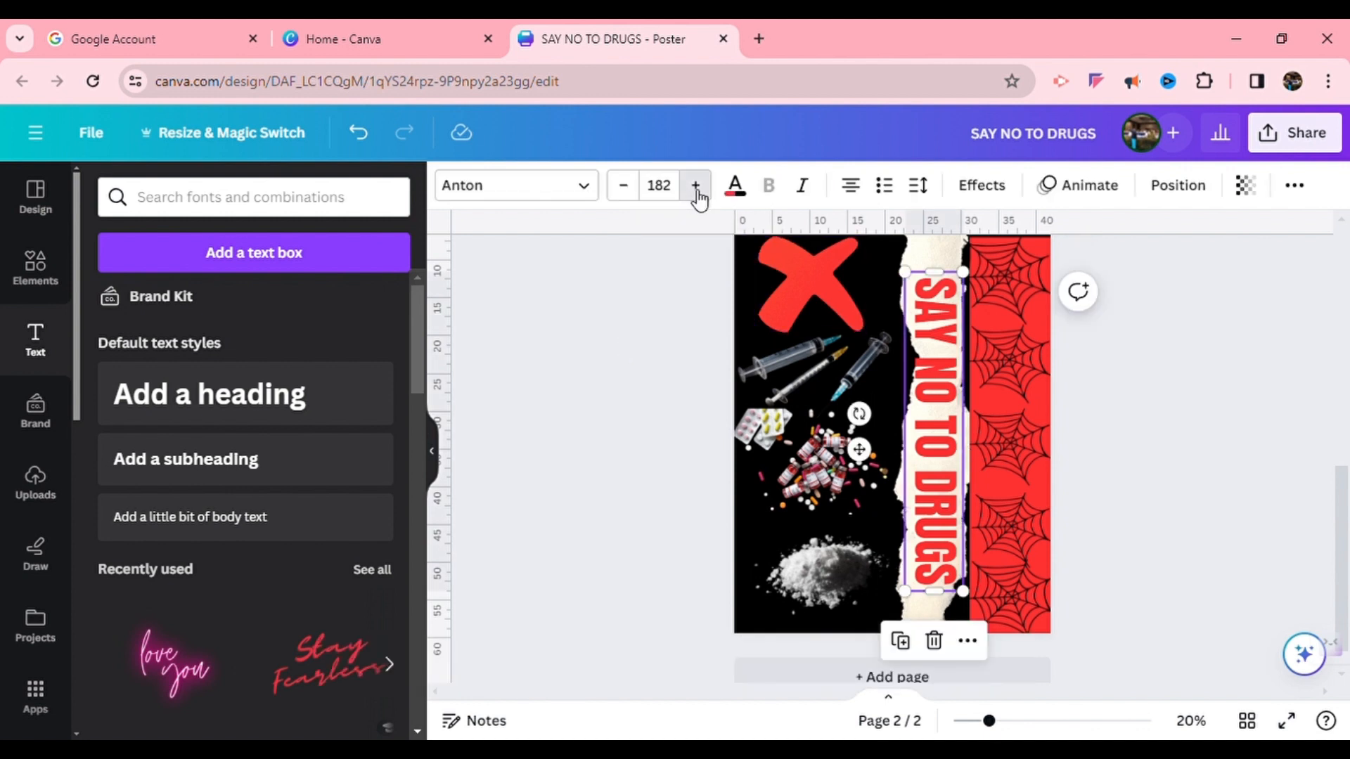
pyautogui.moveTo(898, 273); pyautogui.dragTo(902, 253)
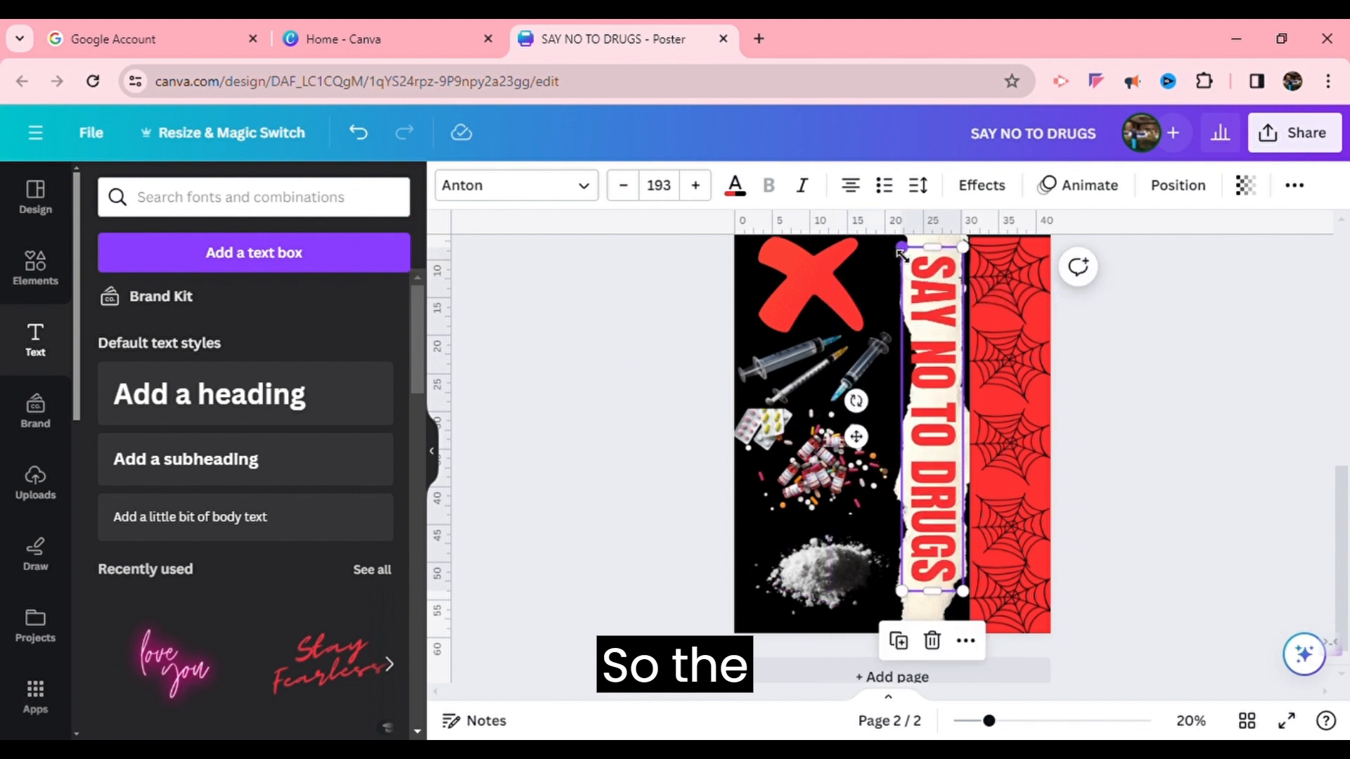
# Apply a black Shadow effect to the heading with offset 56 and transparency 93, adjusting its direction
pyautogui.click(1009, 185)
pyautogui.click(254, 332)
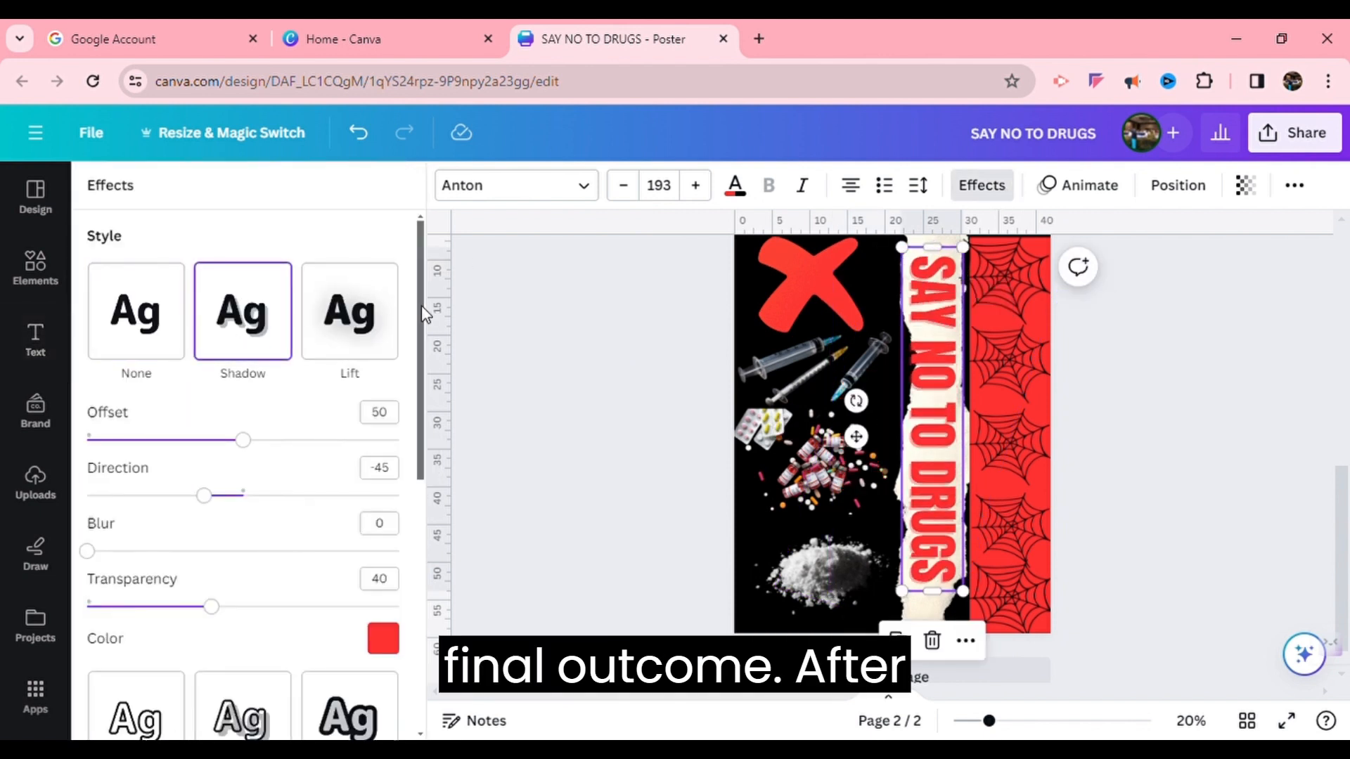
pyautogui.moveTo(422, 308); pyautogui.dragTo(426, 372)
pyautogui.click(383, 510)
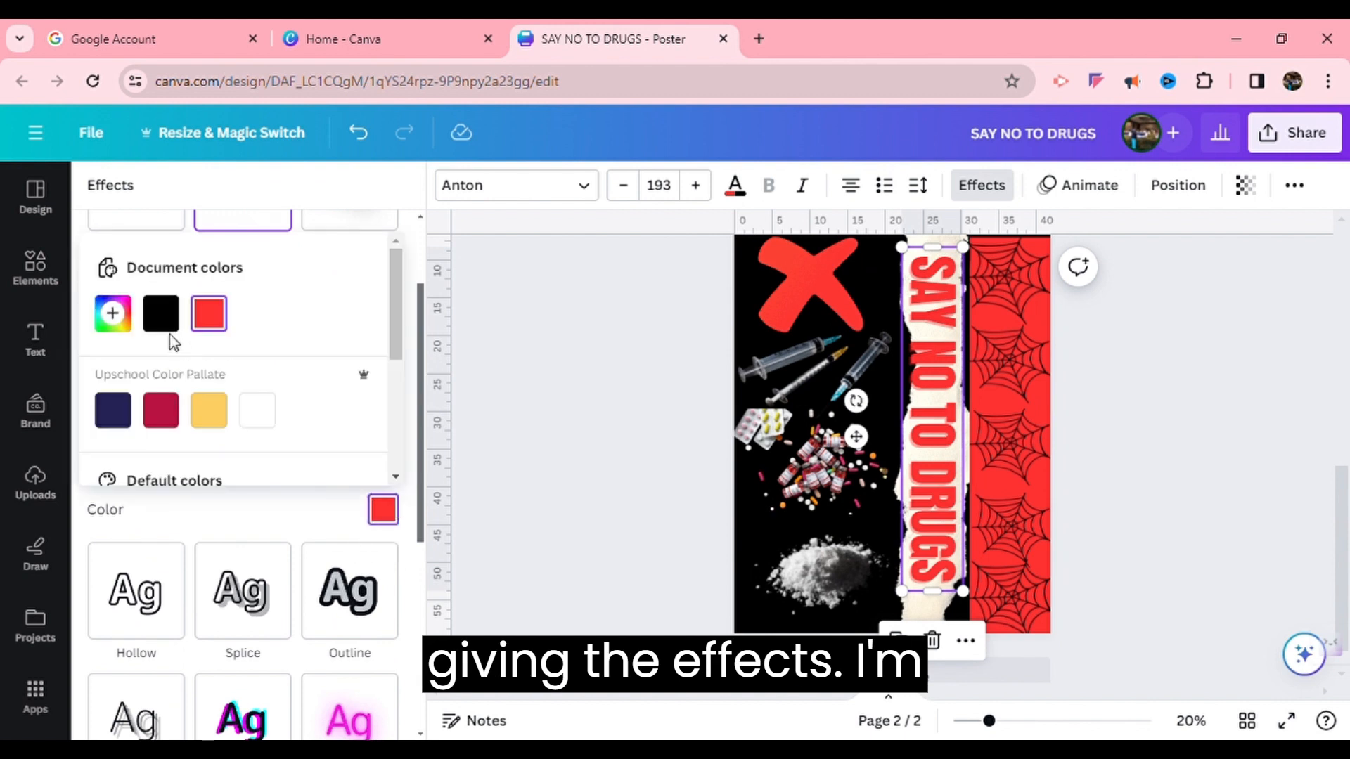
pyautogui.click(165, 325)
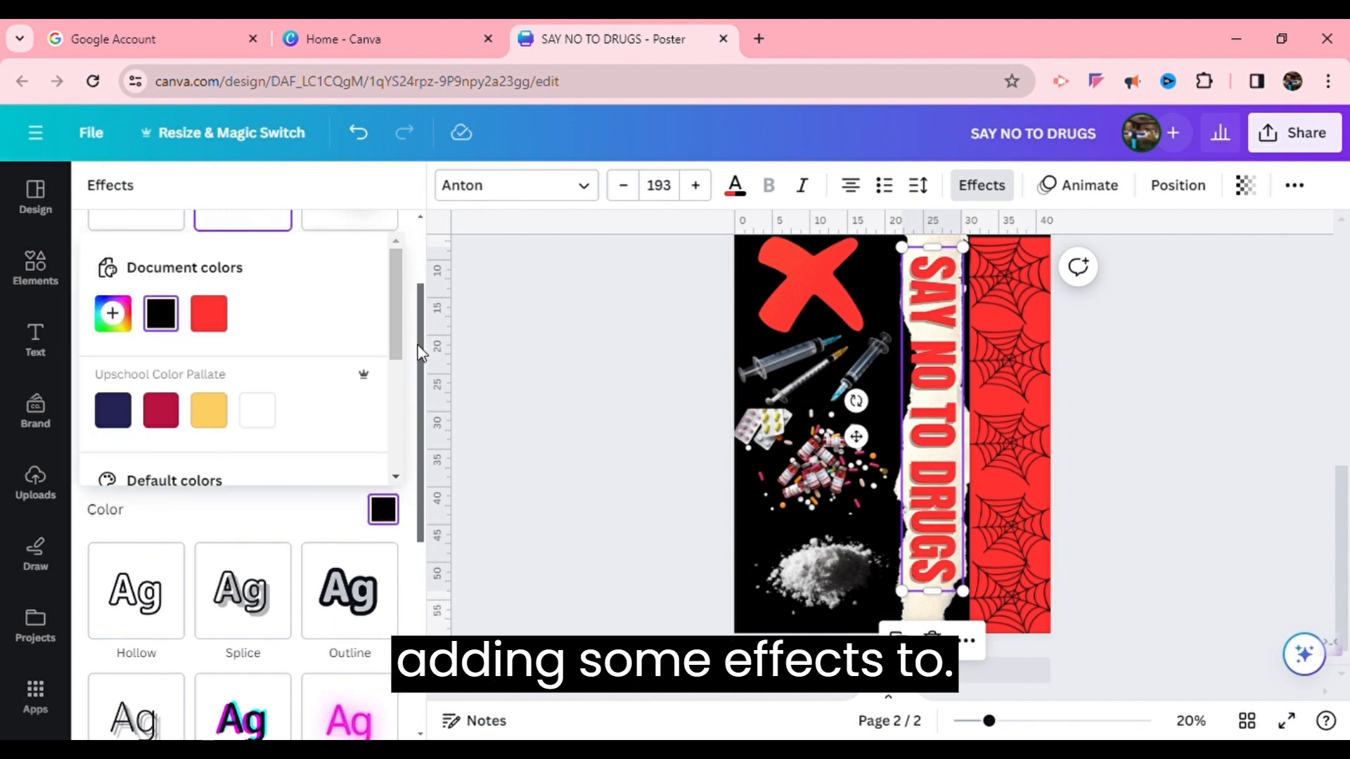
pyautogui.click(413, 283)
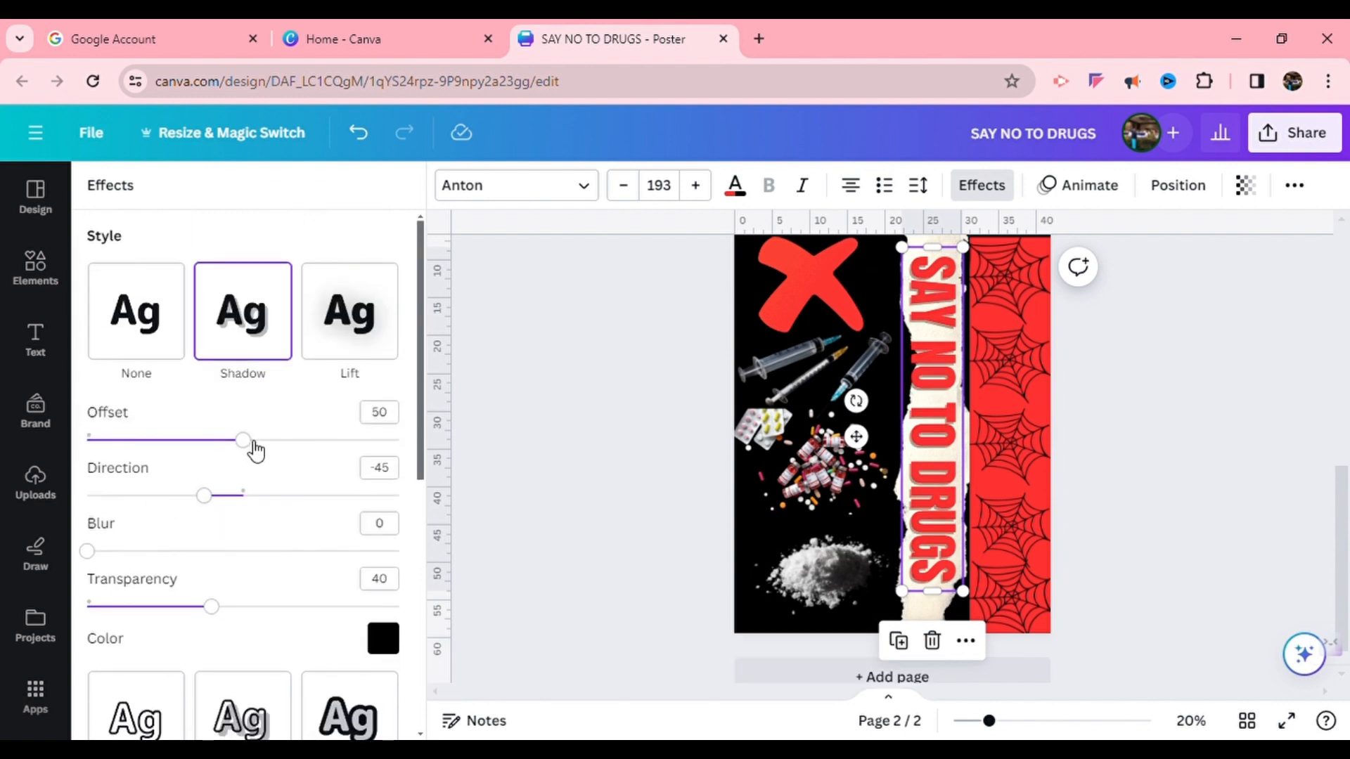
pyautogui.moveTo(254, 443); pyautogui.dragTo(287, 456)
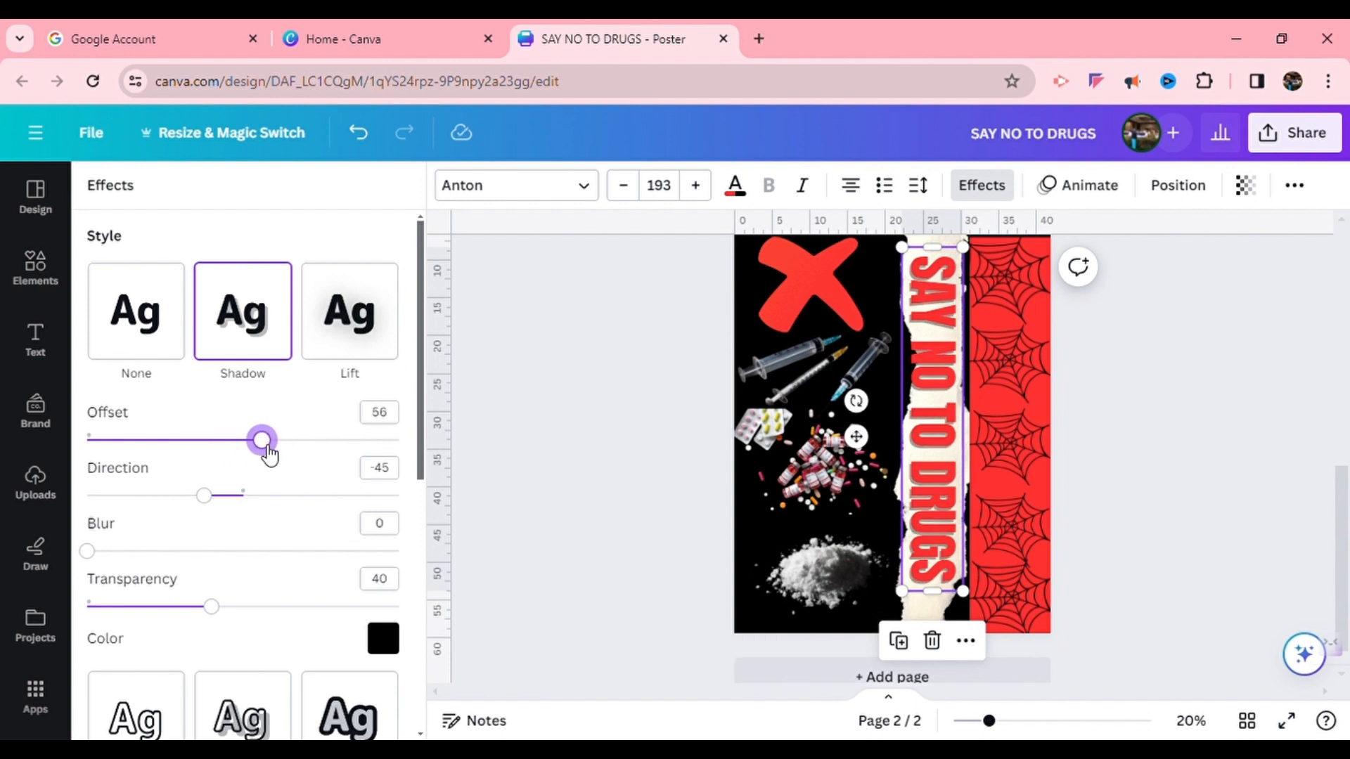
pyautogui.moveTo(213, 507); pyautogui.dragTo(308, 512)
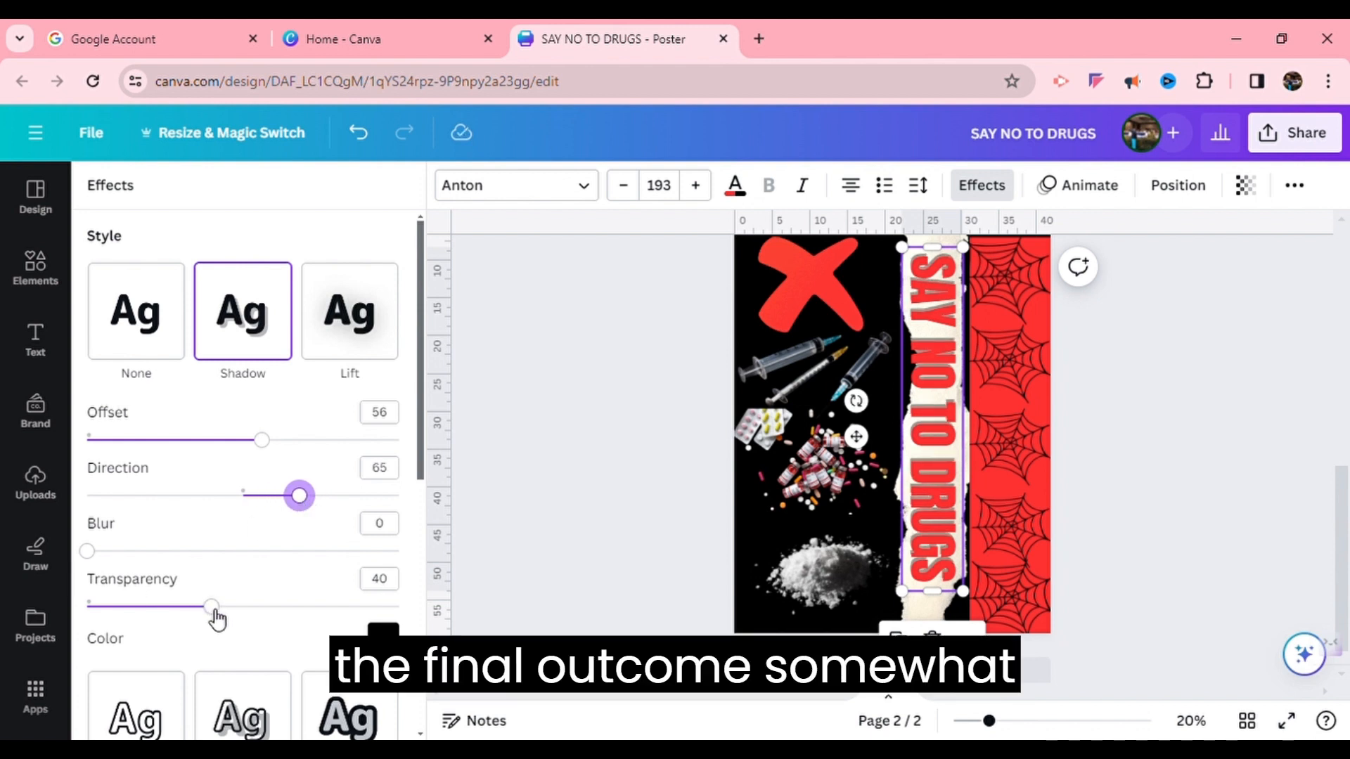
pyautogui.moveTo(214, 608); pyautogui.dragTo(385, 635)
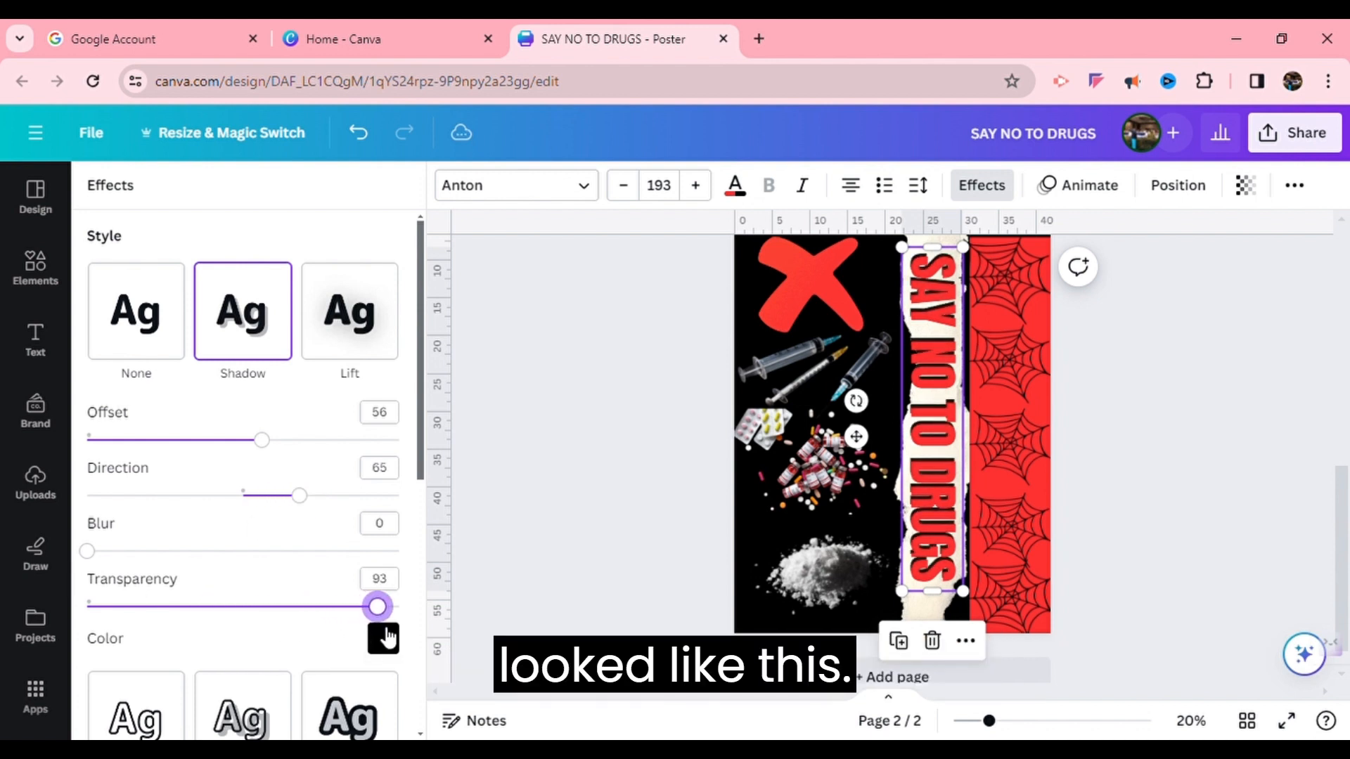
pyautogui.moveTo(300, 498); pyautogui.dragTo(342, 508)
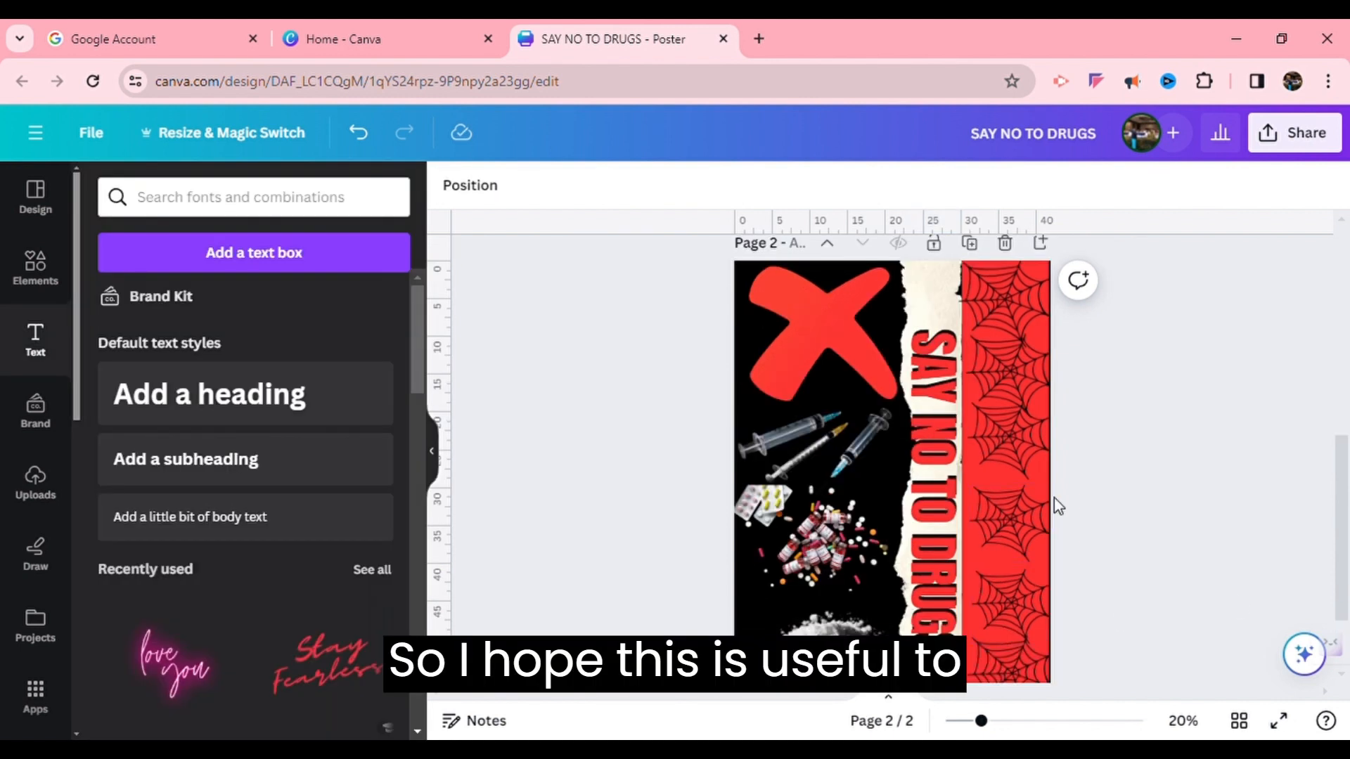
# Stretch the heading's text box to span the full height of the torn paper strip
pyautogui.click(947, 484)
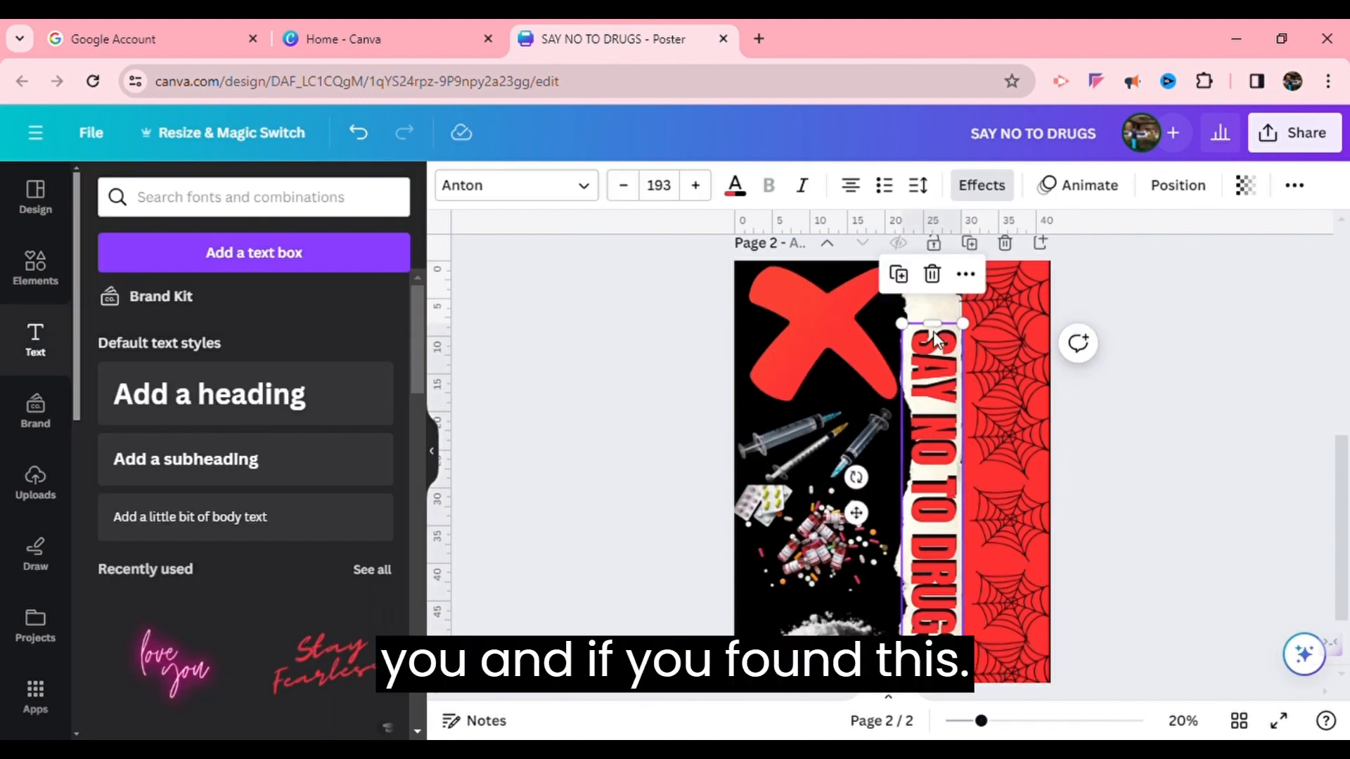
pyautogui.moveTo(933, 325); pyautogui.dragTo(943, 270)
pyautogui.moveTo(946, 679); pyautogui.dragTo(937, 703)
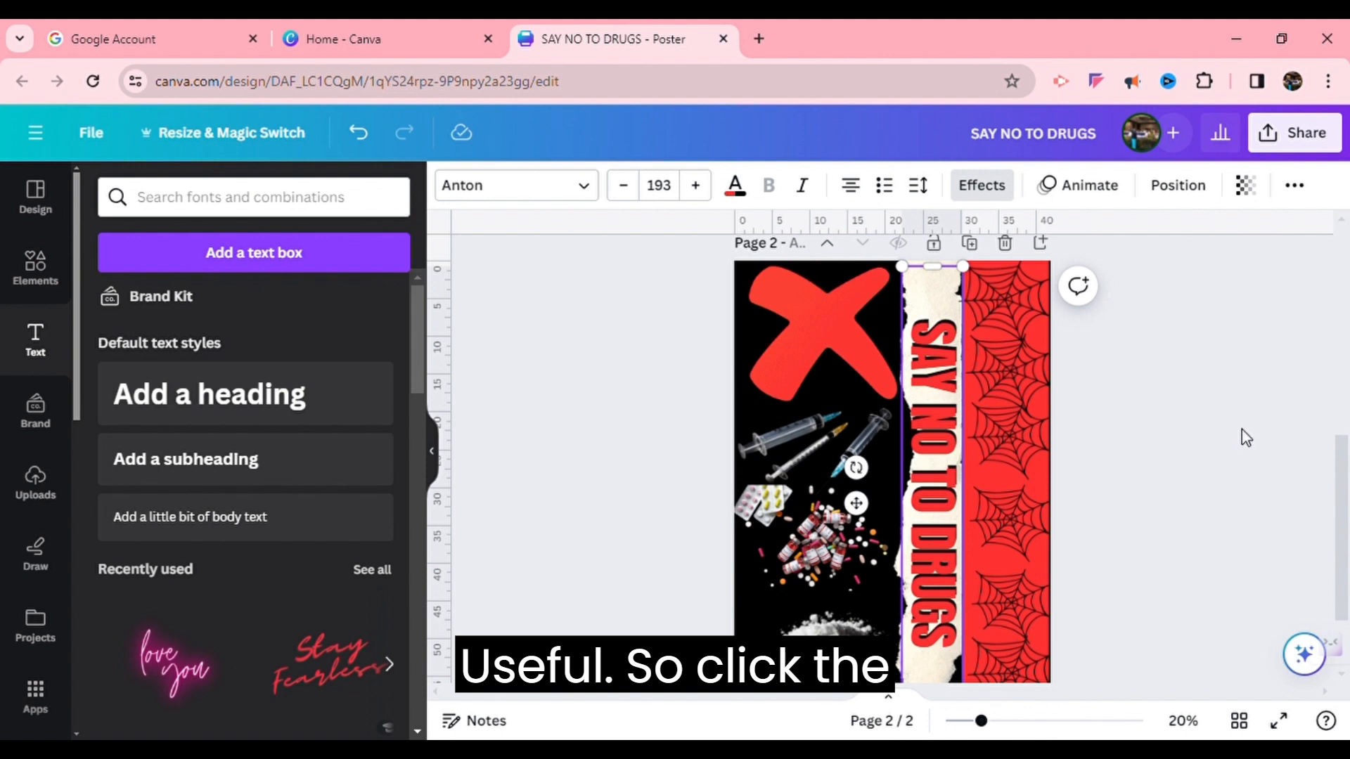
pyautogui.click(1246, 437)
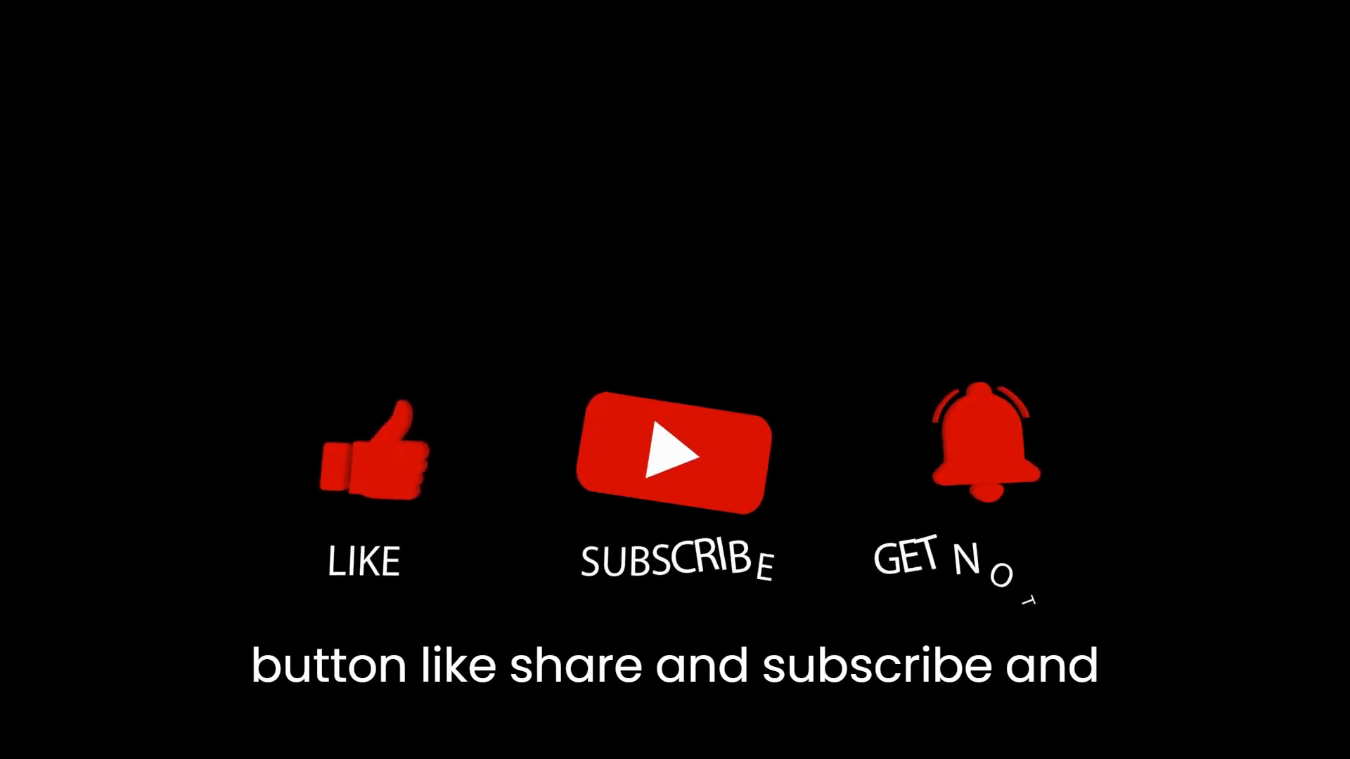